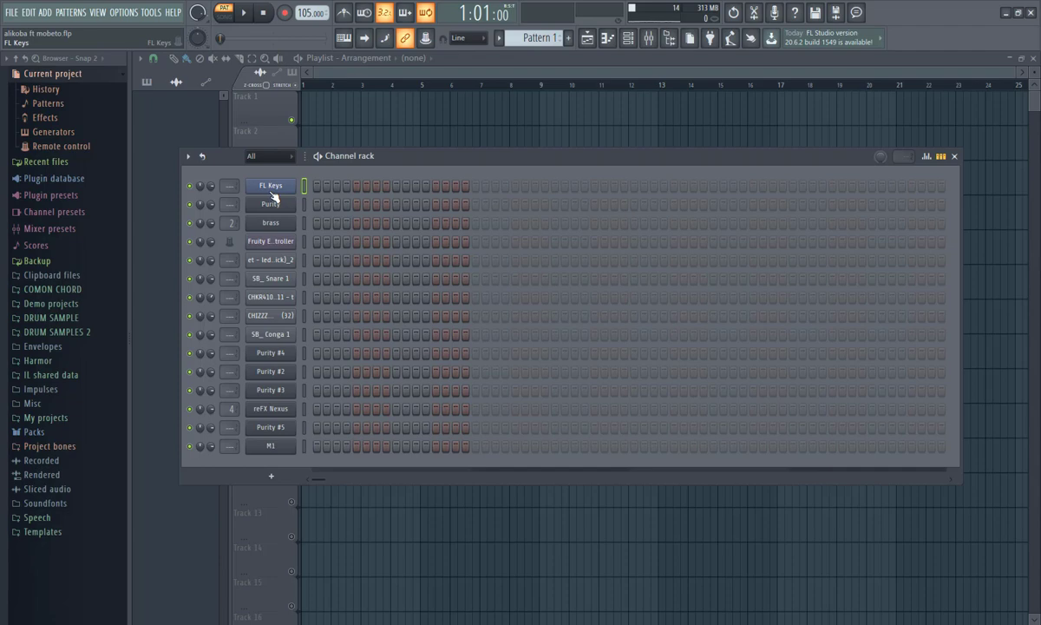
Open the piano roll of the FL Keys channel and draw a one-bar B4, D#5, F#5 chord in bar 1
{"action": "right_click", "coordinate": [271, 187]}
{"action": "left_click", "coordinate": [339, 191]}
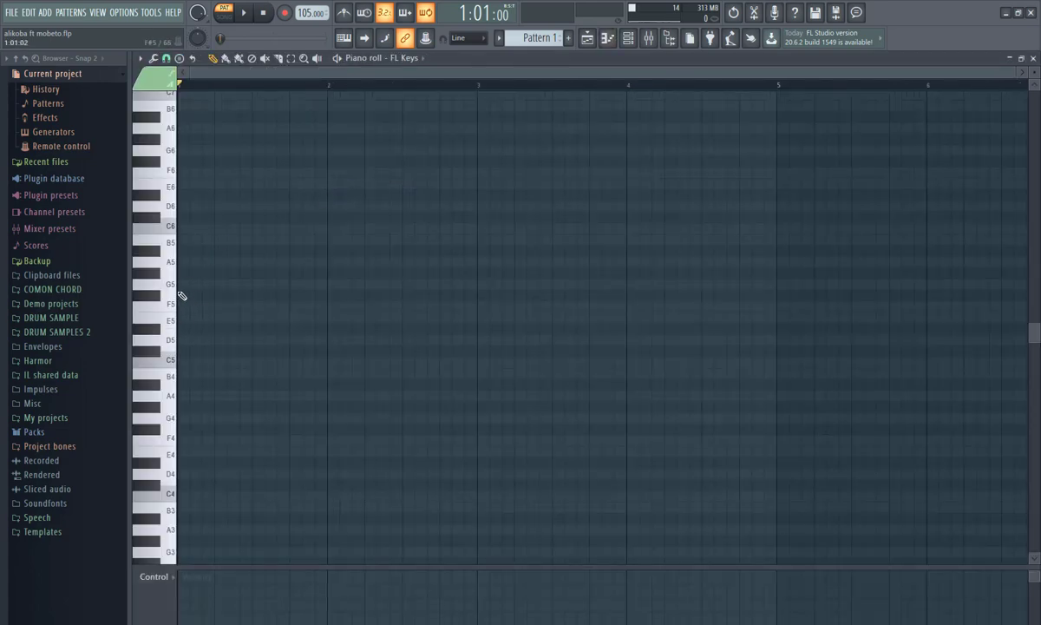
{"action": "left_click", "coordinate": [188, 375]}
{"action": "left_click_drag", "start_coordinate": [186, 377], "coordinate": [174, 376]}
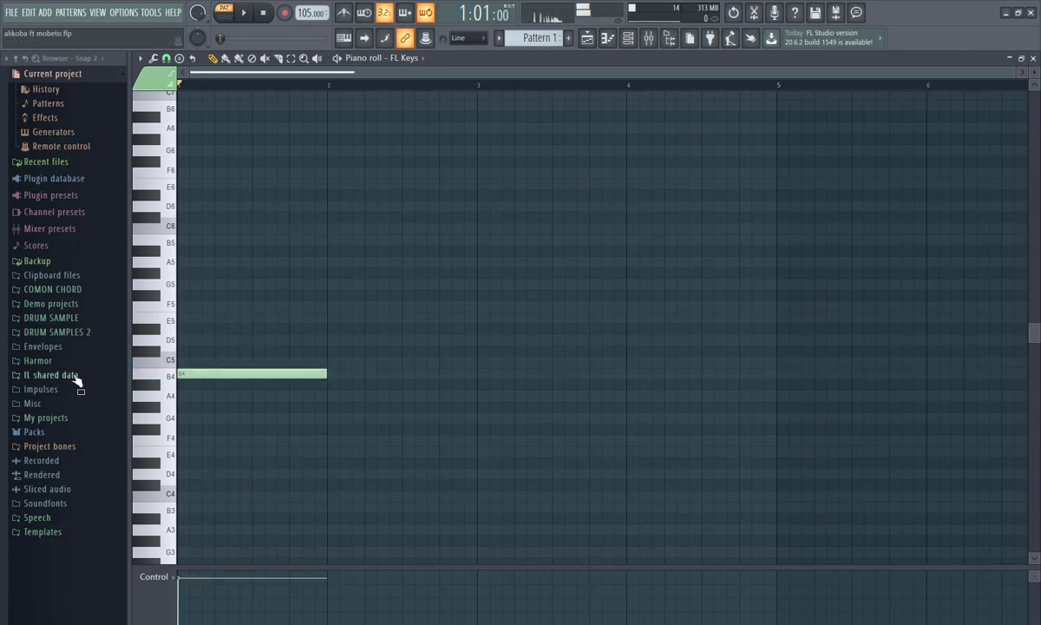
{"action": "left_click", "coordinate": [183, 328]}
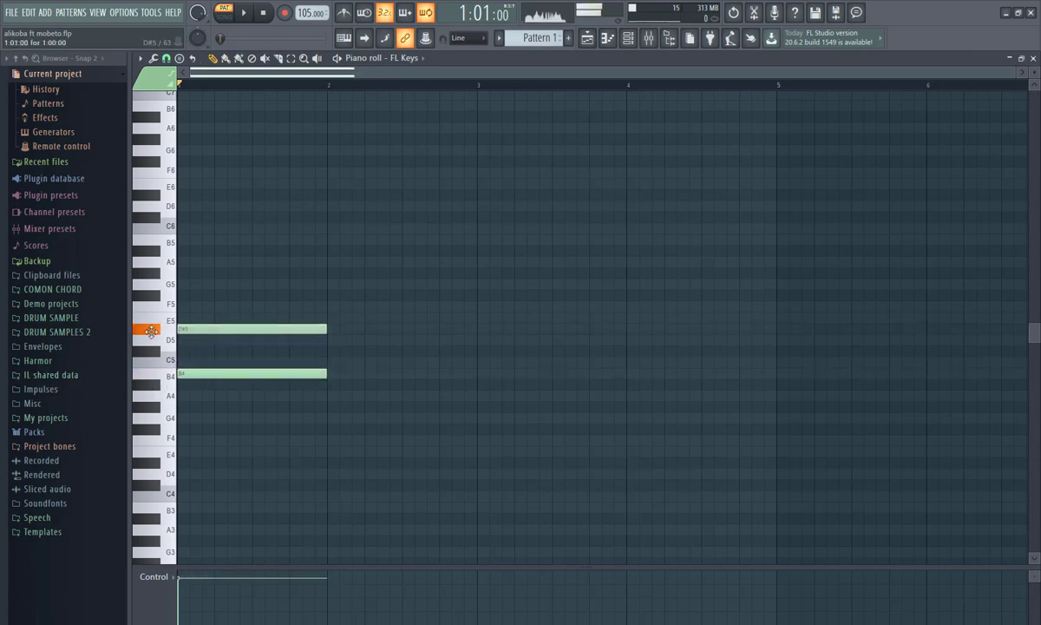
{"action": "left_click", "coordinate": [181, 295]}
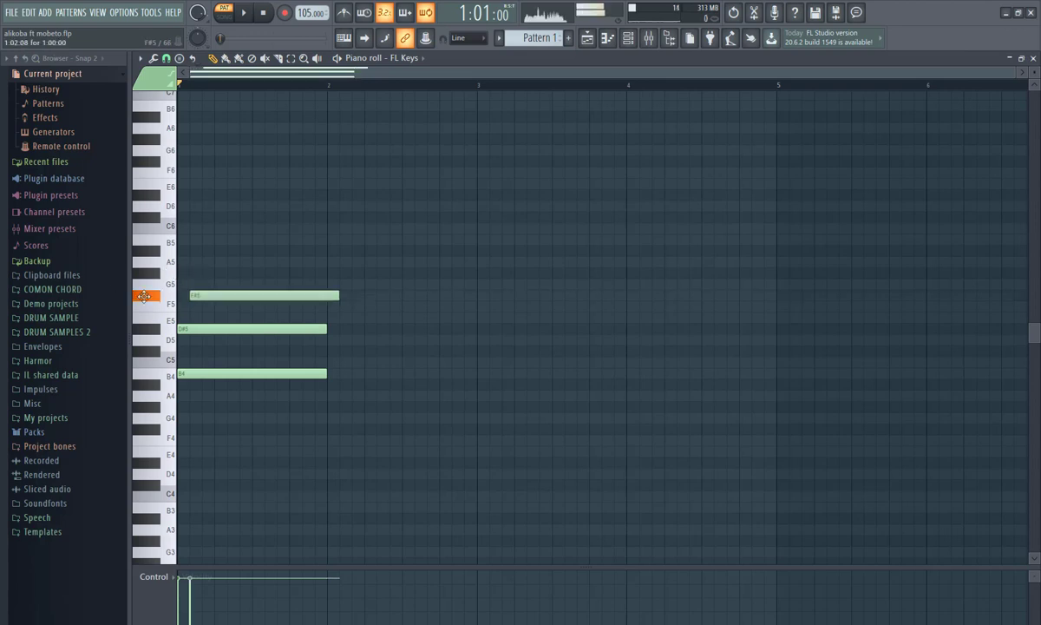
Draw a one-bar chord of F#4, A#4 and C#5 in bar 2
{"action": "scroll", "coordinate": [375, 308], "scroll_direction": "down", "scroll_amount": 1}
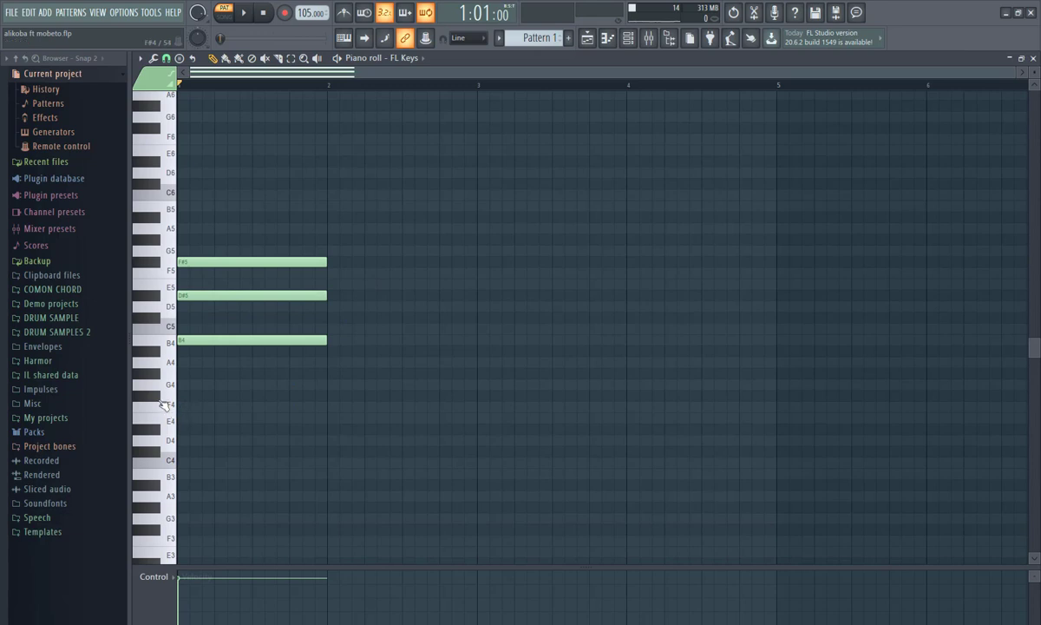
{"action": "left_click", "coordinate": [328, 396]}
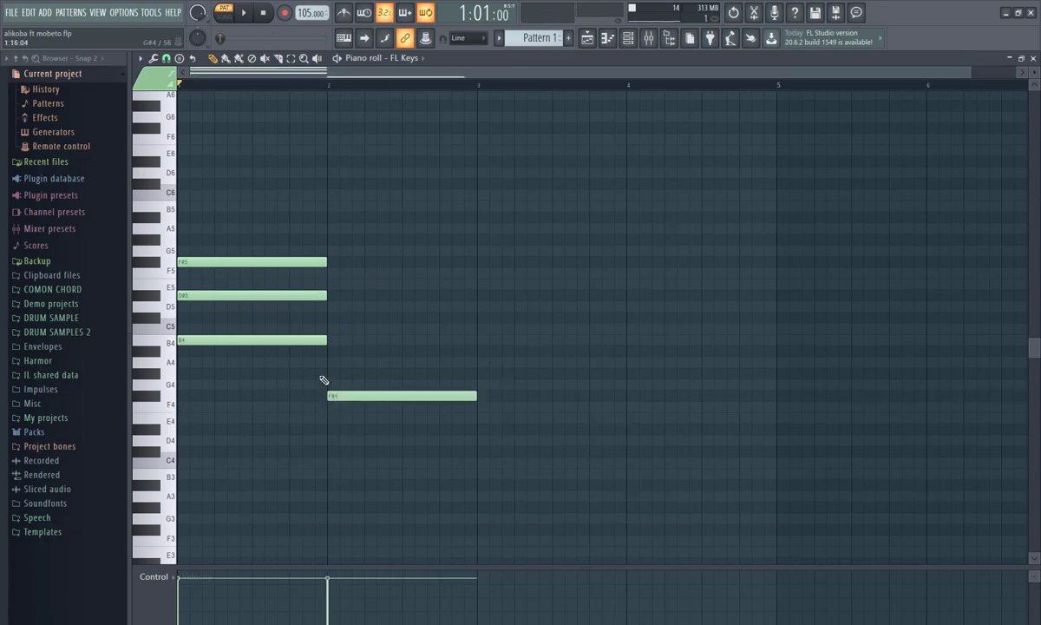
{"action": "left_click", "coordinate": [335, 352]}
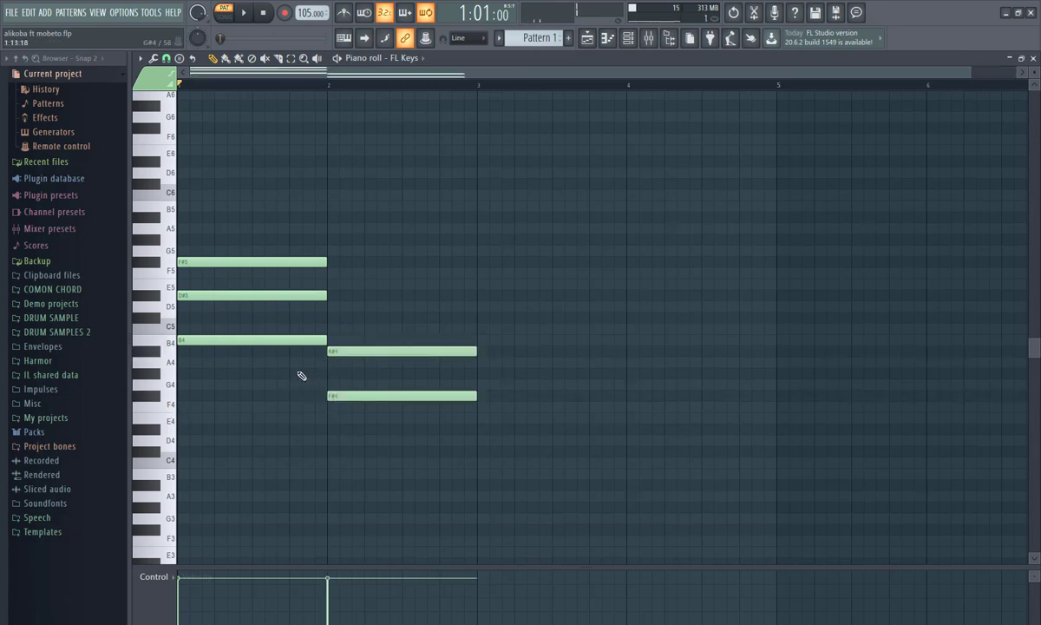
{"action": "left_click", "coordinate": [334, 319]}
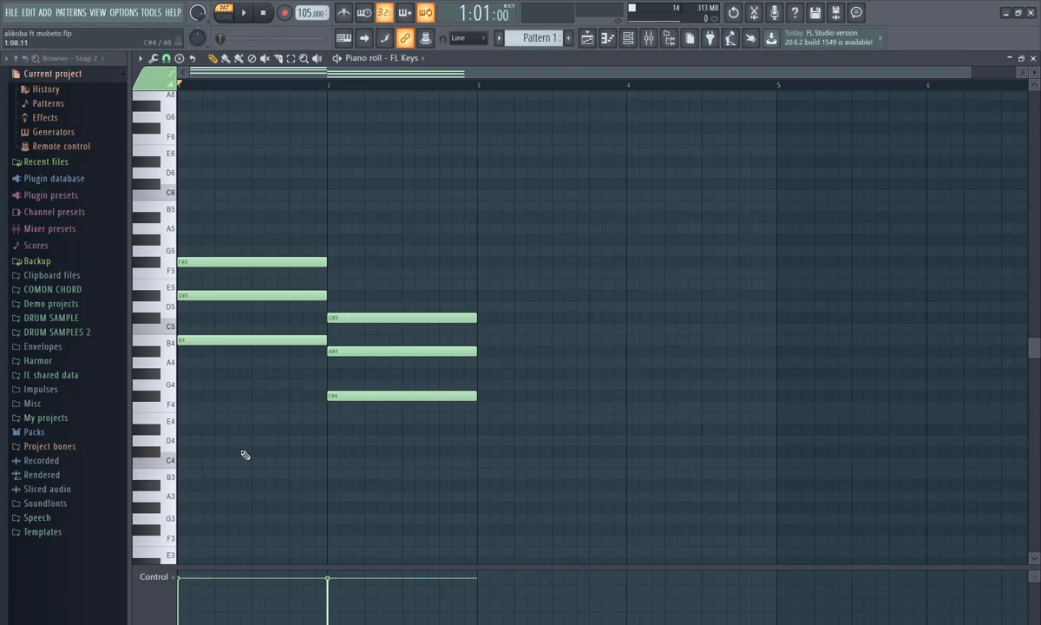
Draw a one-bar chord of C#4, F4 and G#4 in bar 3
{"action": "mouse_move", "coordinate": [488, 452]}
{"action": "left_mouse_down"}
{"action": "mouse_move", "coordinate": [523, 448]}
{"action": "mouse_move", "coordinate": [500, 446]}
{"action": "left_mouse_up"}
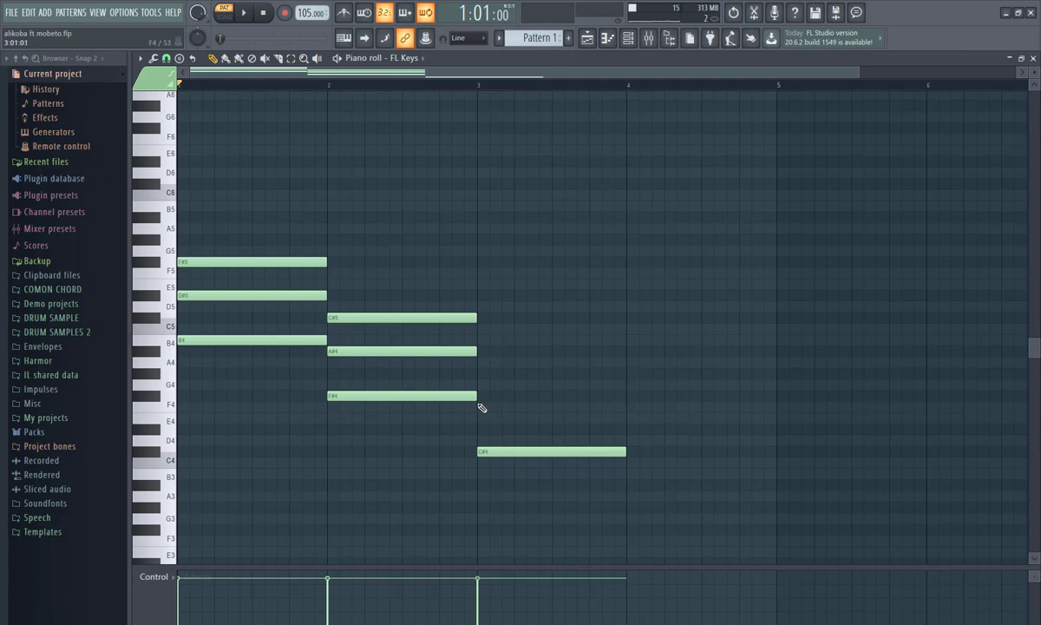
{"action": "left_click", "coordinate": [480, 408]}
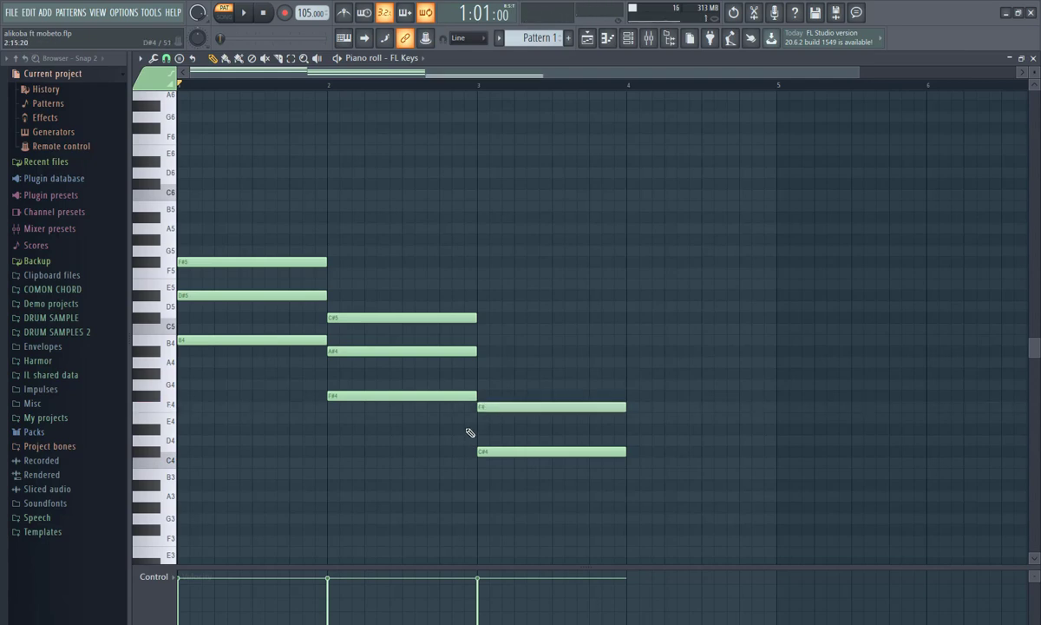
{"action": "left_click", "coordinate": [485, 375]}
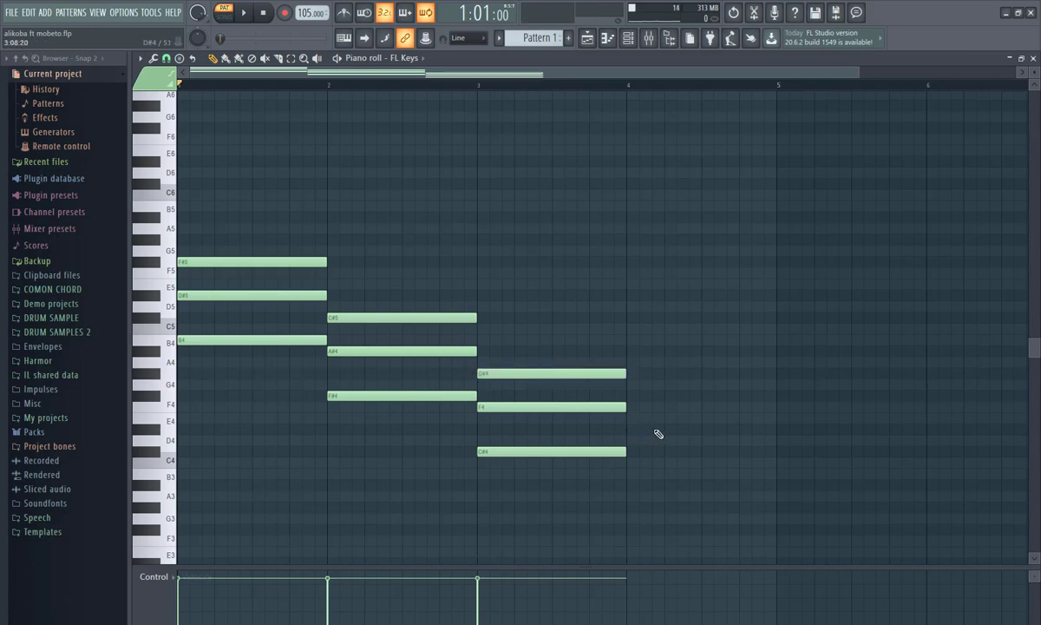
Draw a one-bar chord of D#4, F#4 and A#4 in bar 4 and play back the four-bar progression
{"action": "left_click", "coordinate": [628, 430]}
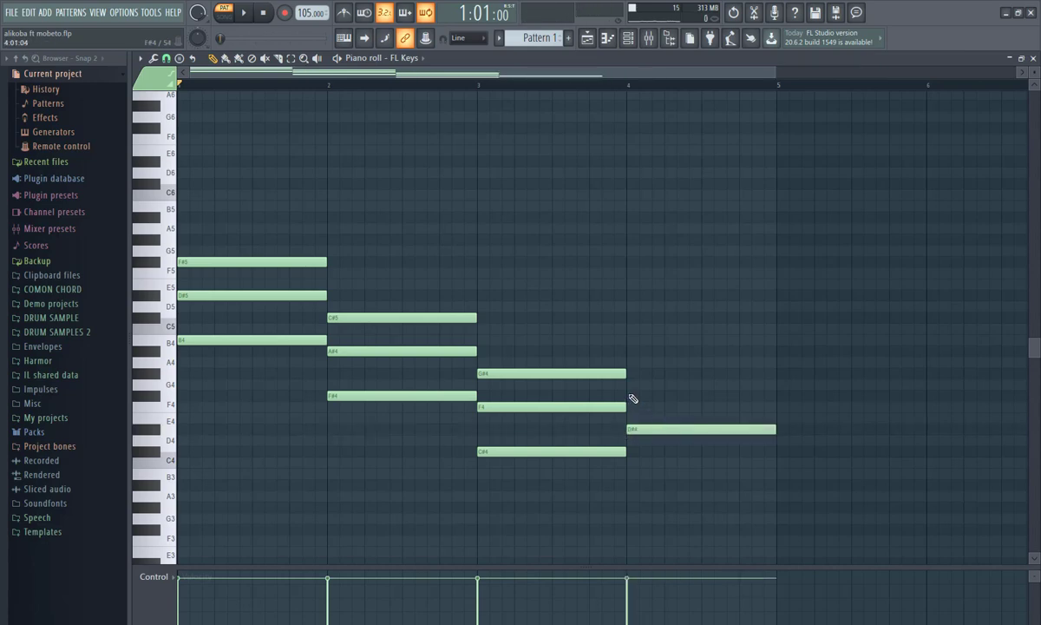
{"action": "left_click", "coordinate": [630, 396]}
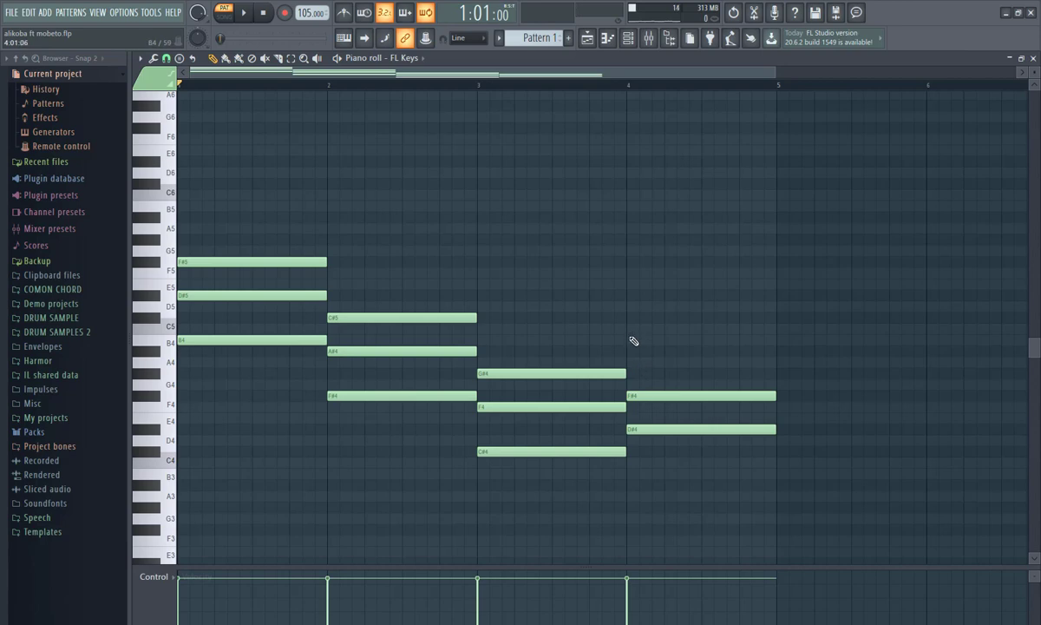
{"action": "left_click_drag", "start_coordinate": [633, 341], "coordinate": [634, 363]}
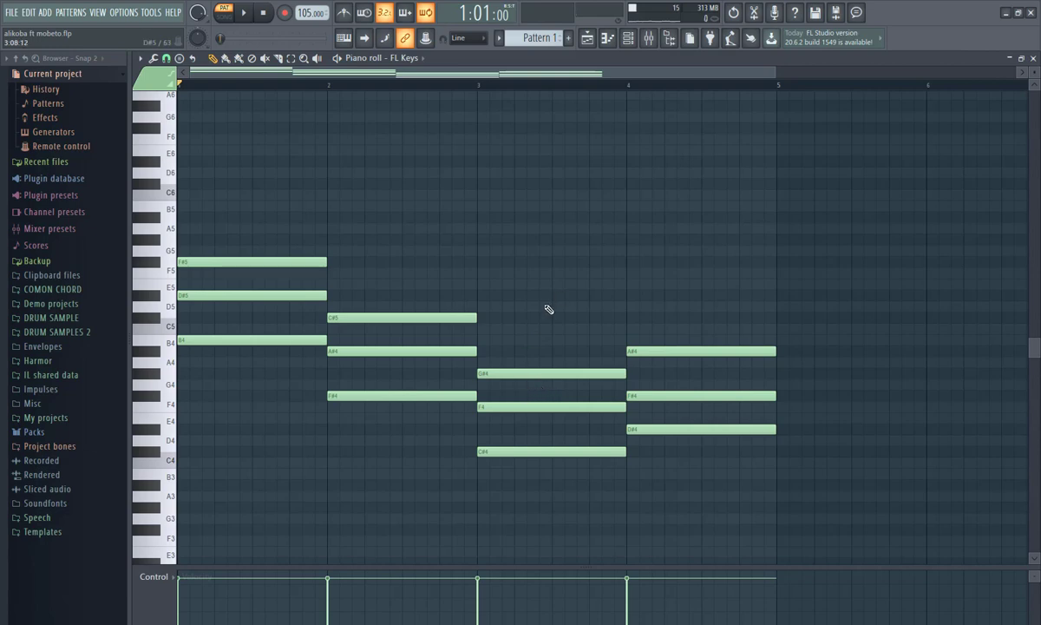
{"action": "left_click", "coordinate": [247, 13]}
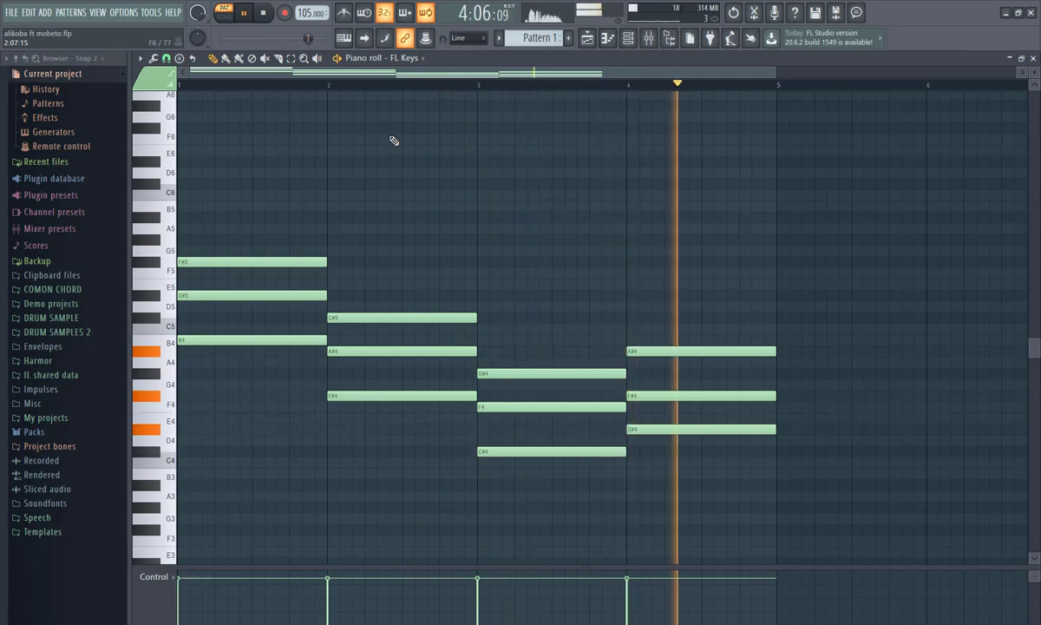
{"action": "key", "text": "space"}
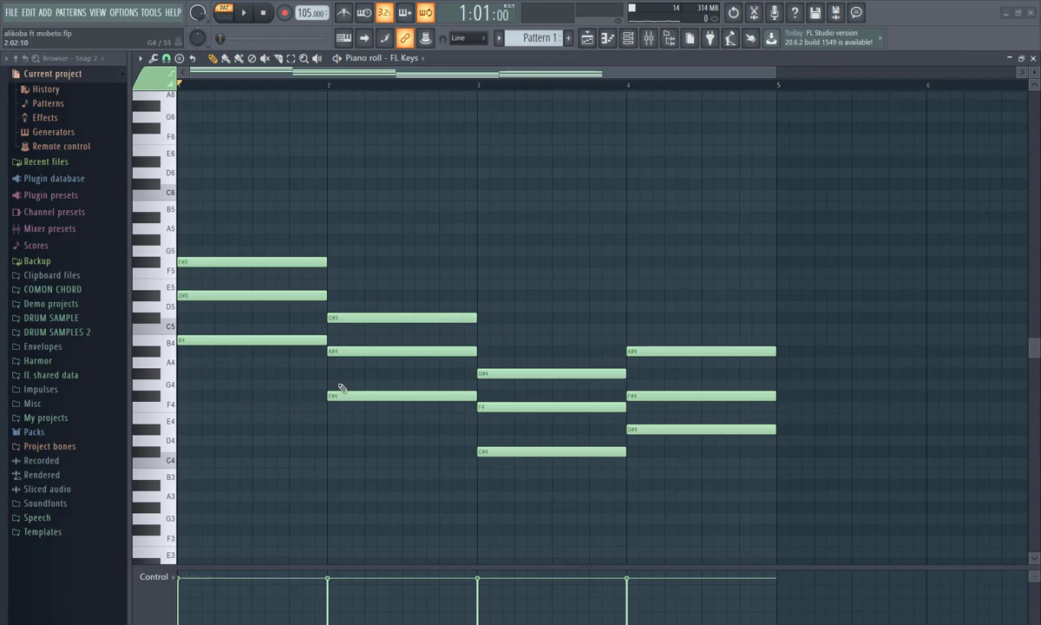
Raise the lowest note of bar 2 to F#5 and the lowest note of bar 3 to C#5, one octave each
{"action": "left_click_drag", "start_coordinate": [203, 324], "coordinate": [241, 364]}
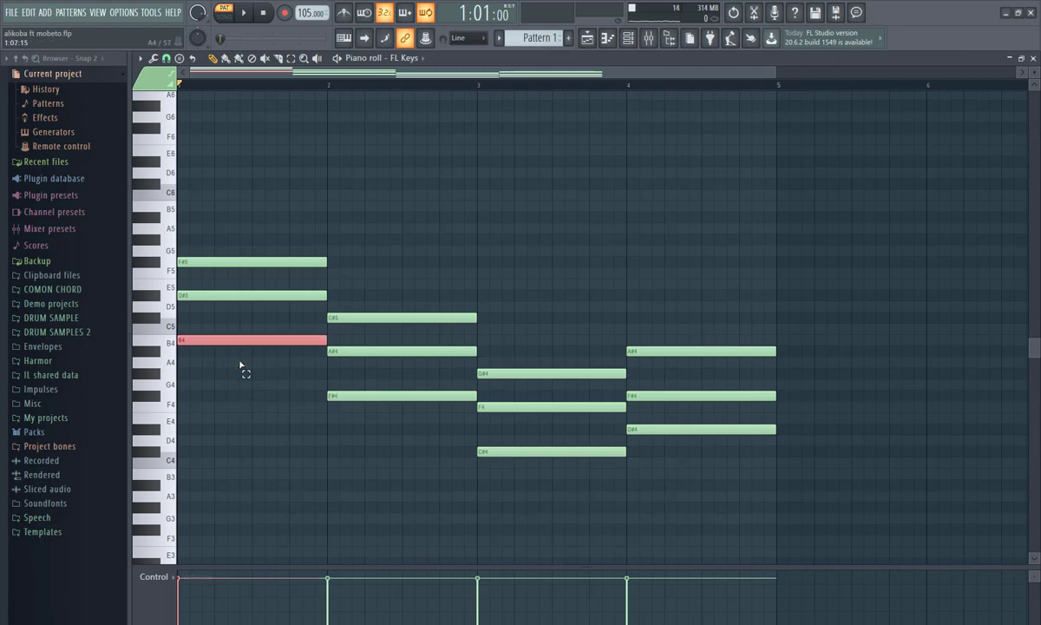
{"action": "left_click_drag", "start_coordinate": [337, 367], "coordinate": [402, 429]}
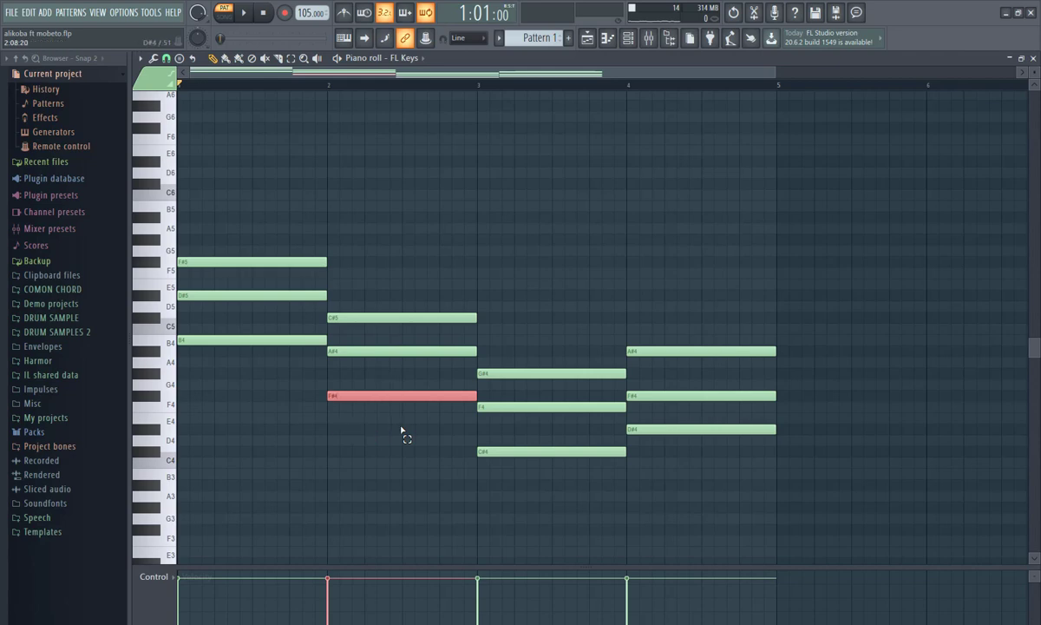
{"action": "key", "text": "ctrl+Up"}
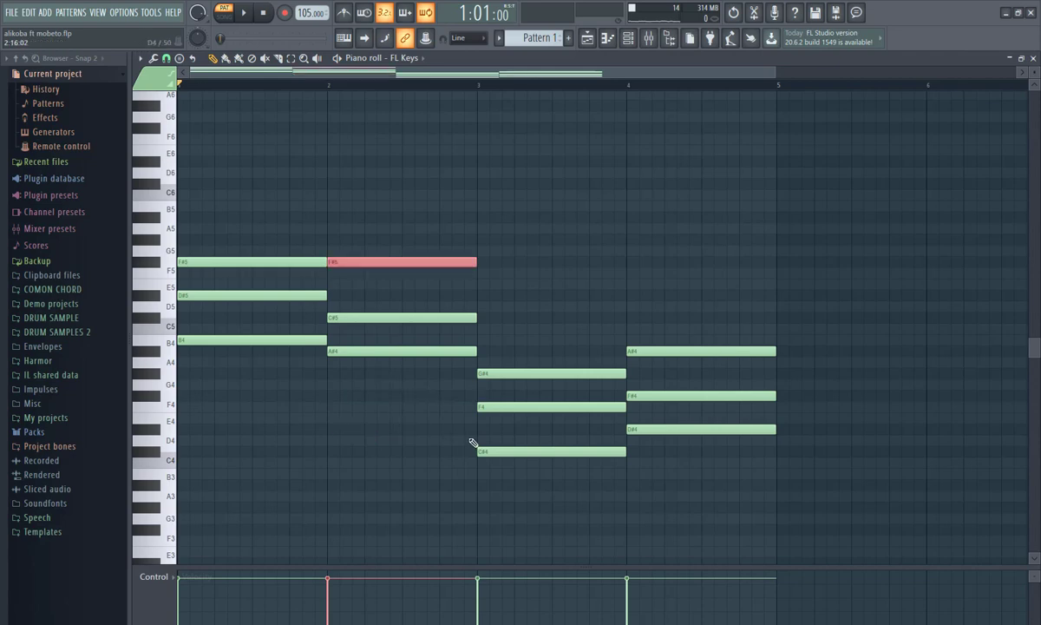
{"action": "left_click_drag", "start_coordinate": [473, 444], "coordinate": [518, 468]}
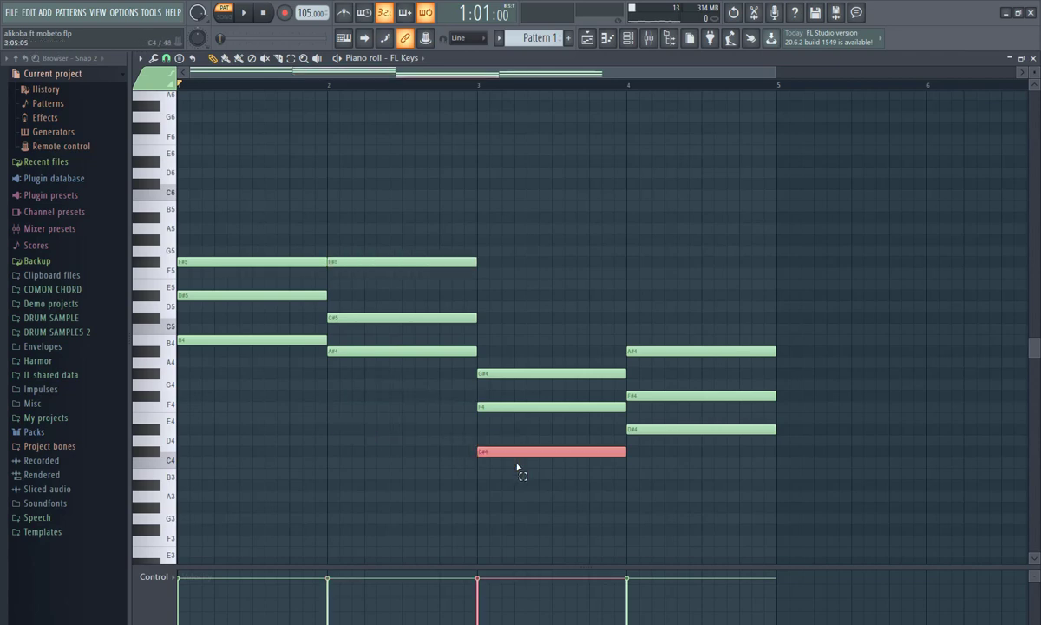
{"action": "key", "text": "ctrl+Up"}
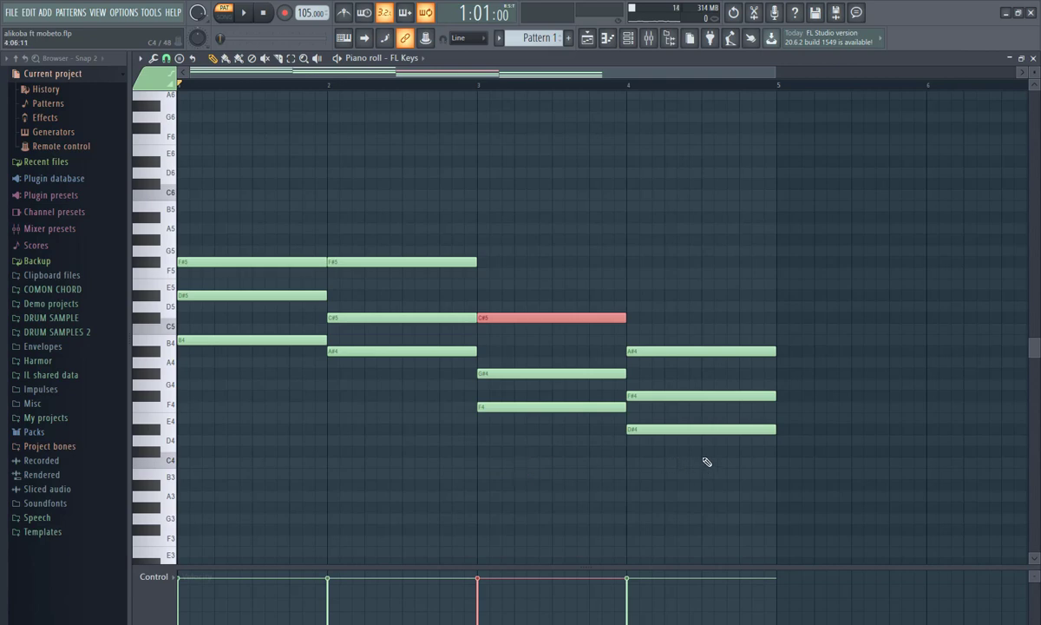
Raise the two lowest notes of the bar 4 chord by an octave, to D#5 and F#5
{"action": "left_click_drag", "start_coordinate": [625, 424], "coordinate": [693, 458]}
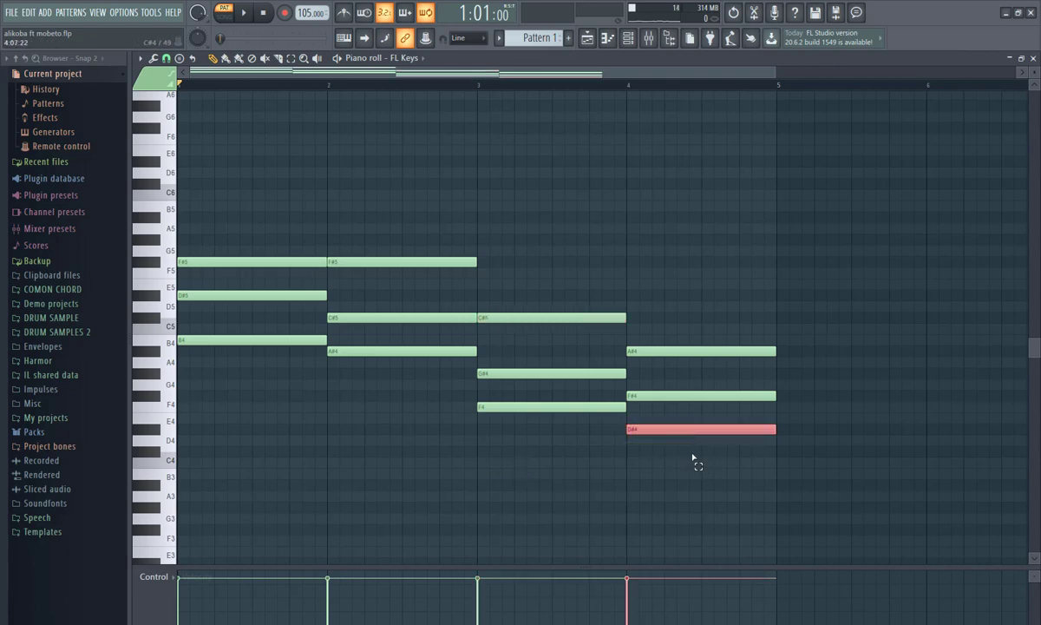
{"action": "key", "text": "ctrl+Up"}
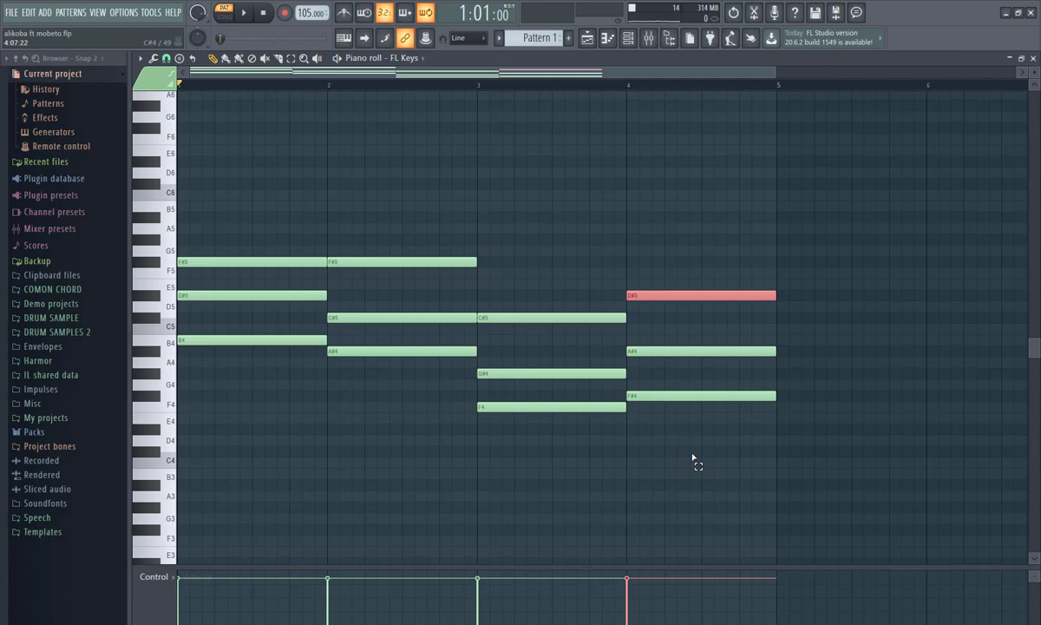
{"action": "left_click_drag", "start_coordinate": [666, 369], "coordinate": [697, 428]}
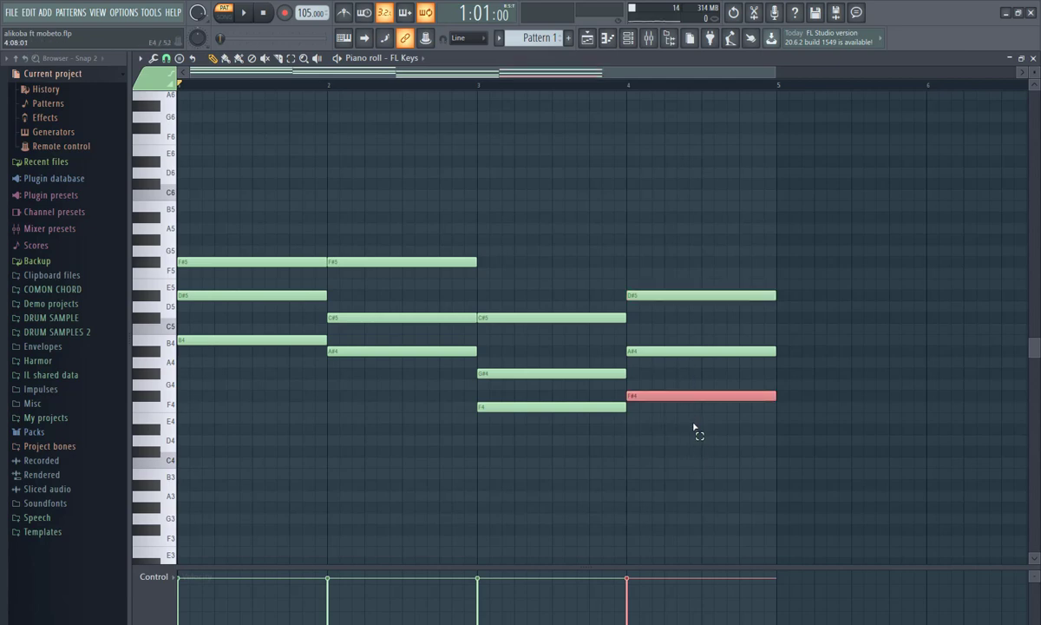
{"action": "key", "text": "ctrl+Up"}
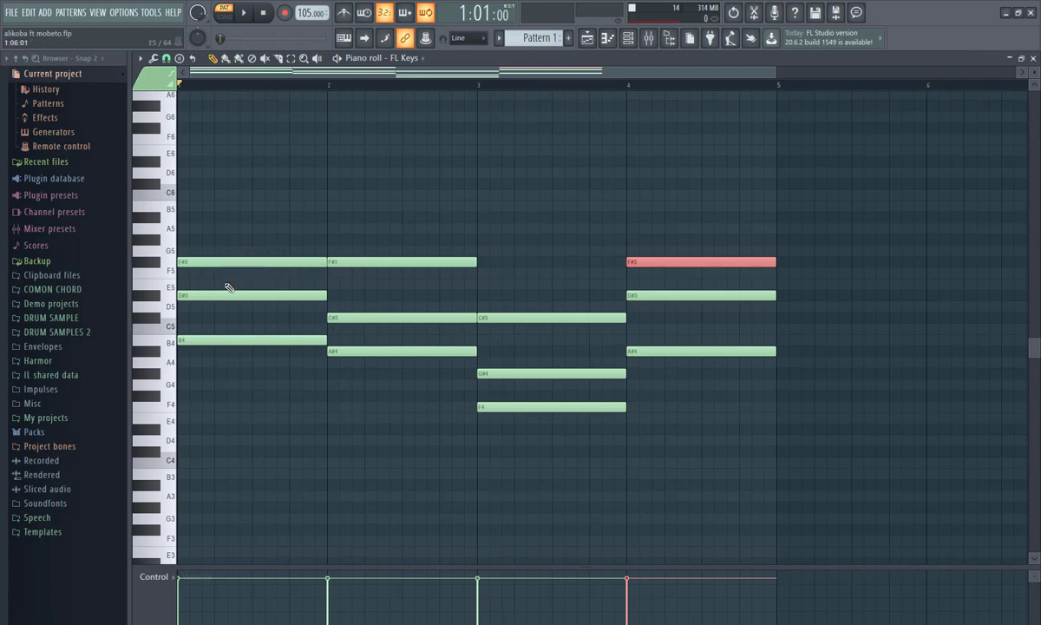
Raise the F4 and G#4 notes in bar 3 by an octave, to F5 and G#5
{"action": "left_click_drag", "start_coordinate": [459, 390], "coordinate": [553, 444]}
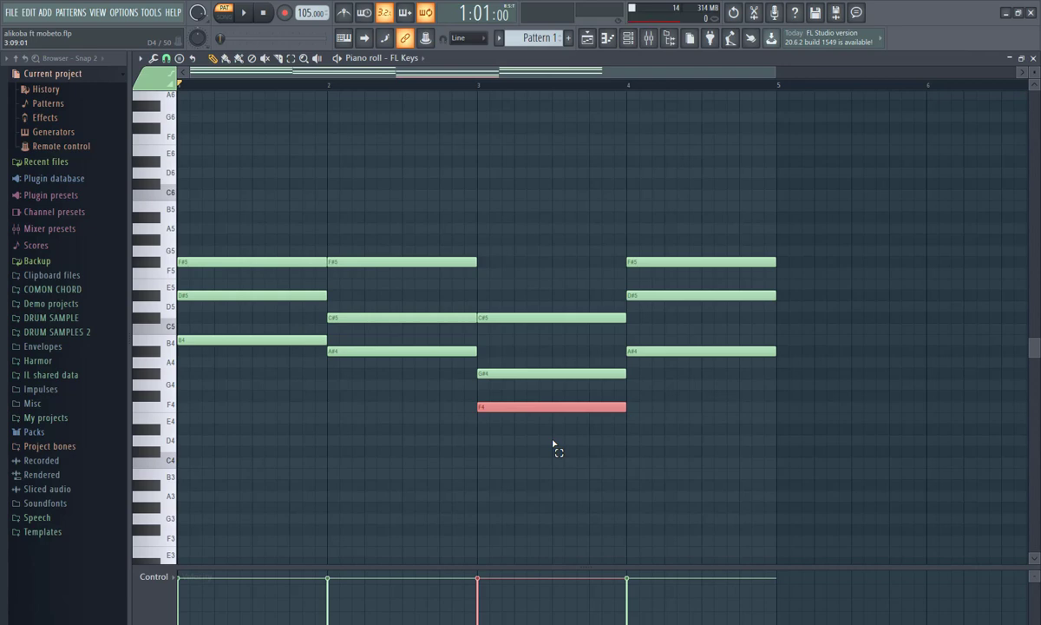
{"action": "key", "text": "ctrl+Up"}
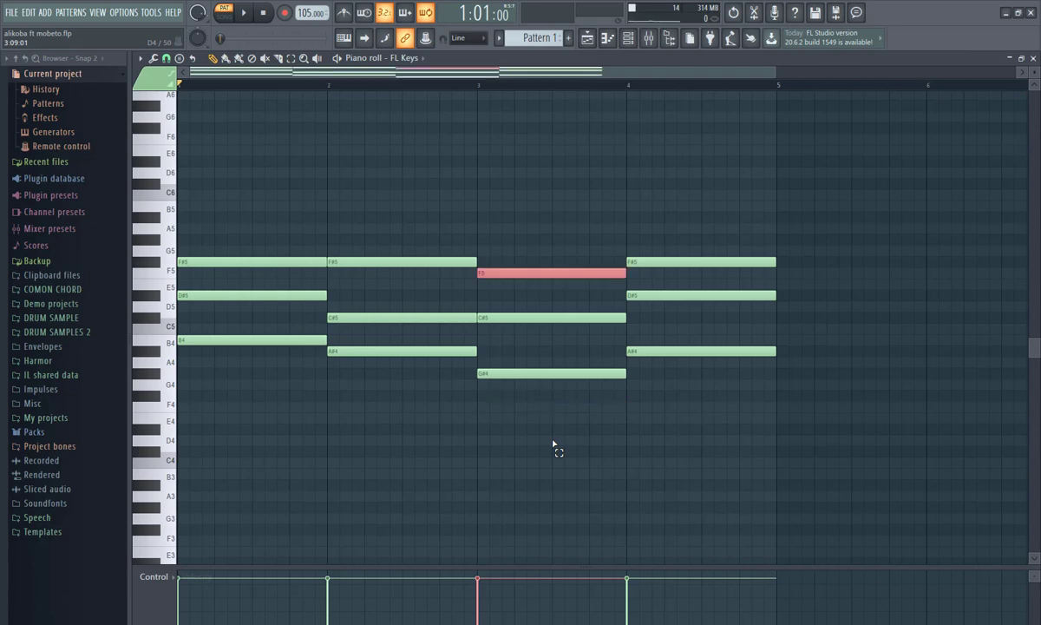
{"action": "left_click_drag", "start_coordinate": [521, 351], "coordinate": [548, 399]}
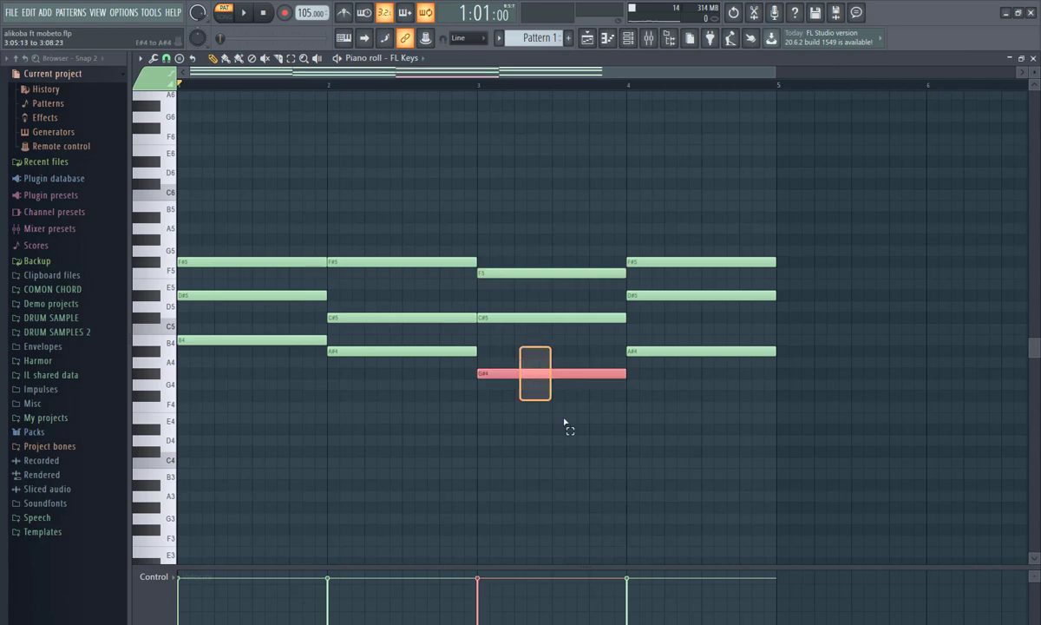
{"action": "key", "text": "ctrl+Up"}
{"action": "key", "text": "ctrl+Up"}
{"action": "key", "text": "ctrl+Down"}
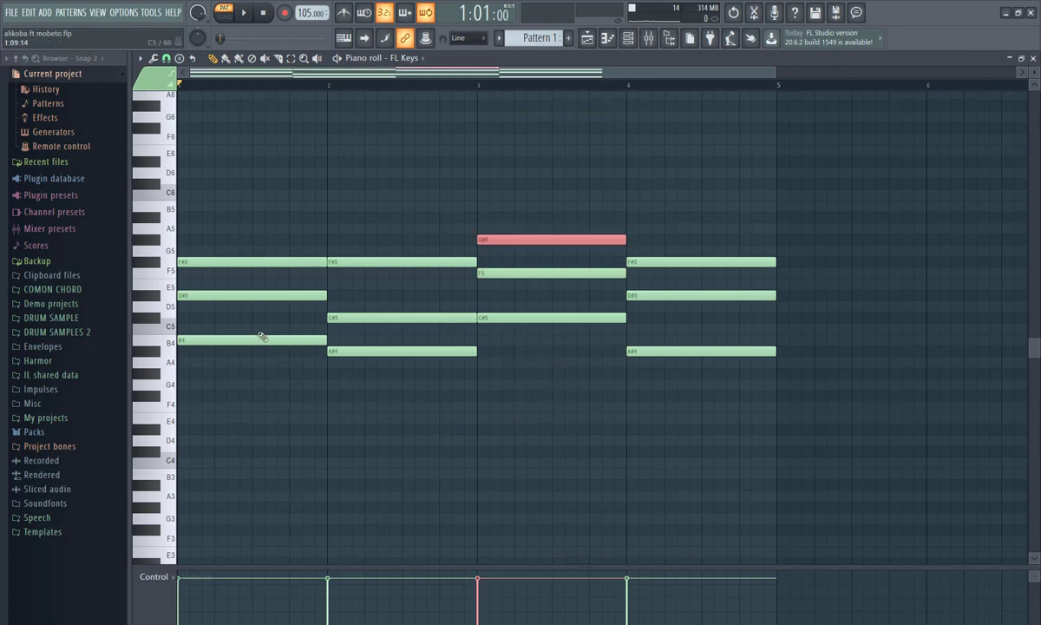
Raise the B4 note in bar 1 by an octave to B5 and play back the revoiced progression
{"action": "left_click_drag", "start_coordinate": [262, 336], "coordinate": [295, 382]}
{"action": "key", "text": "ctrl+Up"}
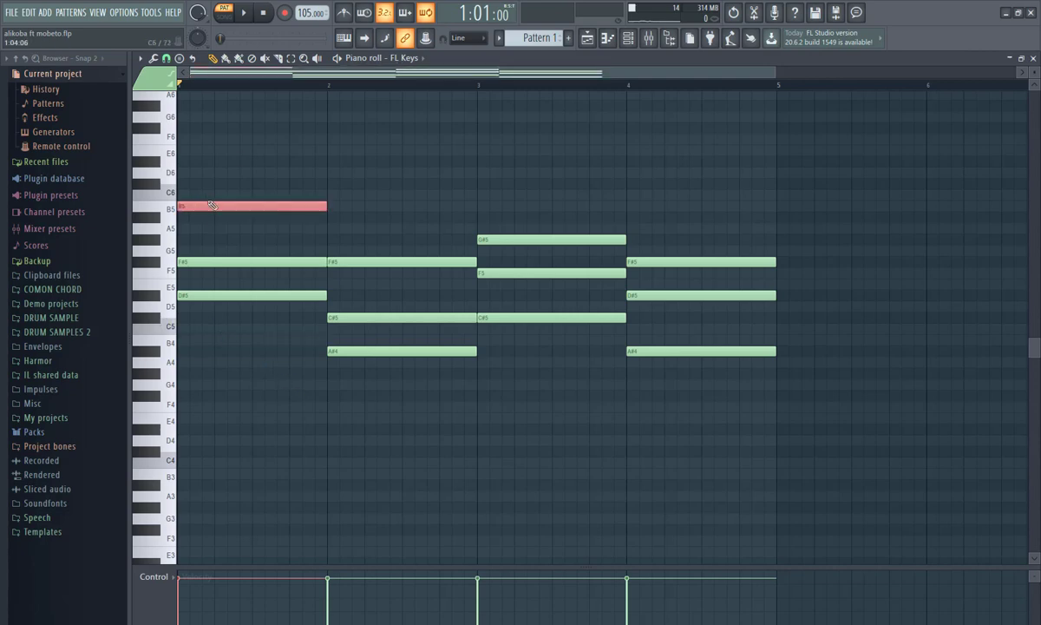
{"action": "key", "text": "space"}
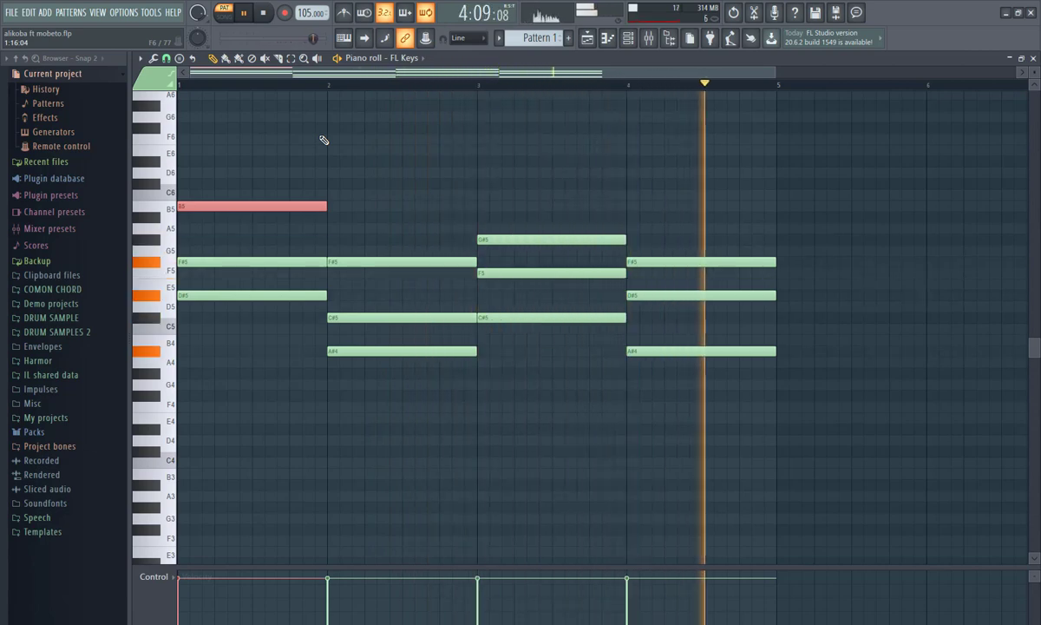
{"action": "key", "text": "space"}
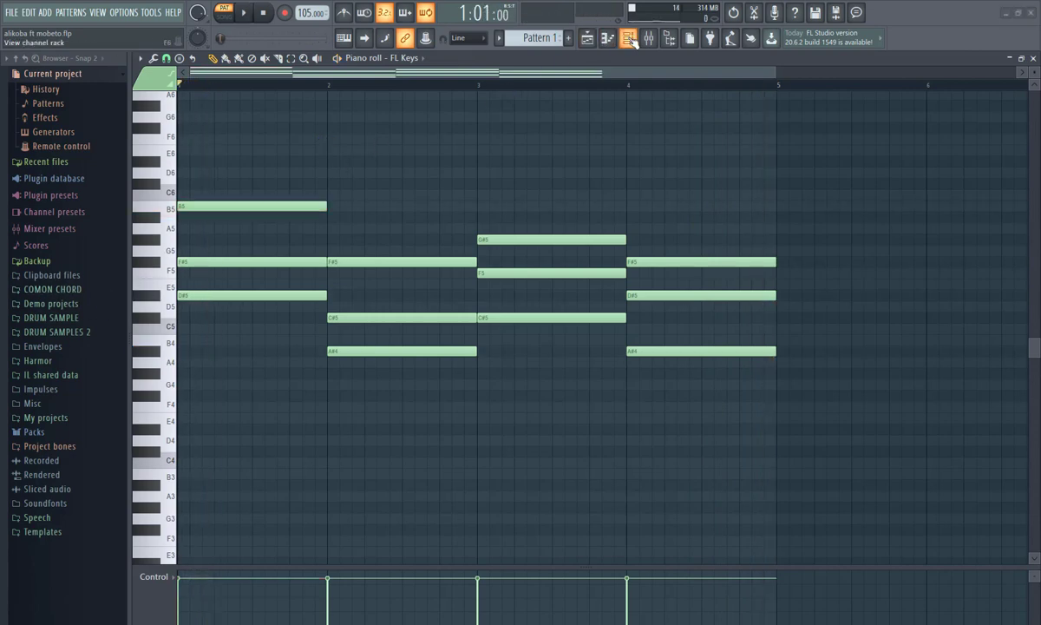
Copy the FL Keys chord notes from the channel rack and paste them into the Purity channel
{"action": "left_click", "coordinate": [589, 37]}
{"action": "right_click", "coordinate": [290, 189]}
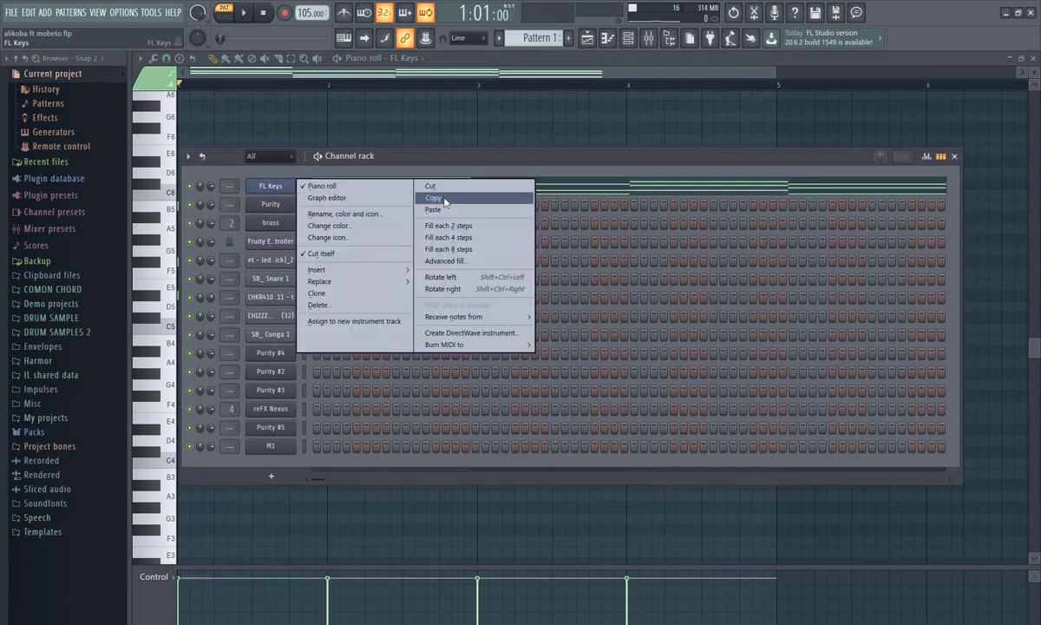
{"action": "left_click", "coordinate": [444, 199]}
{"action": "left_click", "coordinate": [303, 206]}
{"action": "right_click", "coordinate": [282, 202]}
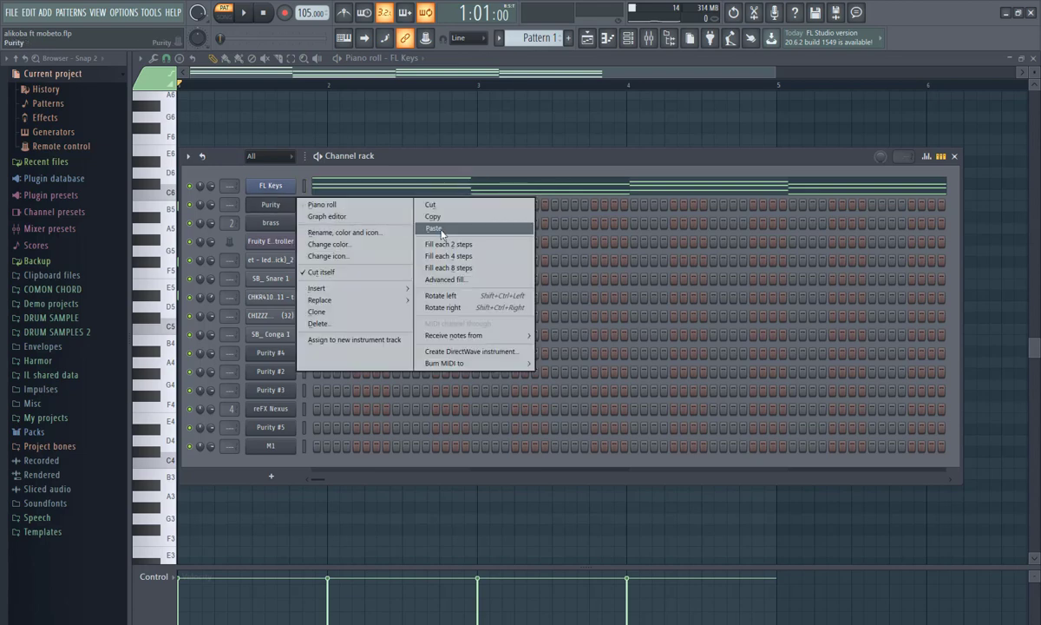
{"action": "left_click", "coordinate": [417, 222]}
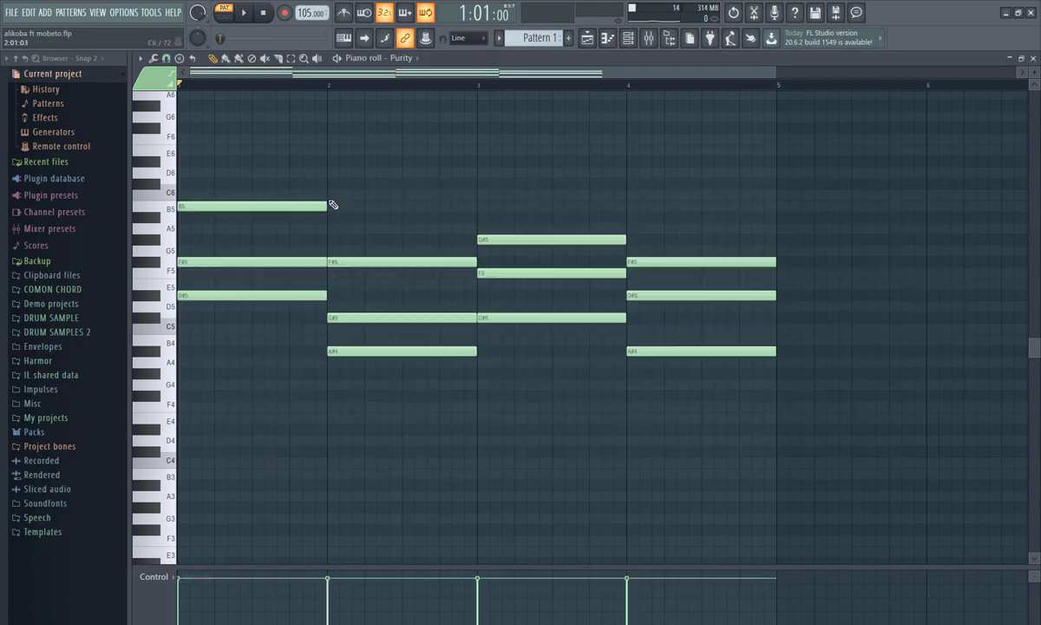
Play back the chords pasted into the Purity channel
{"action": "left_click", "coordinate": [315, 199]}
{"action": "key", "text": "space"}
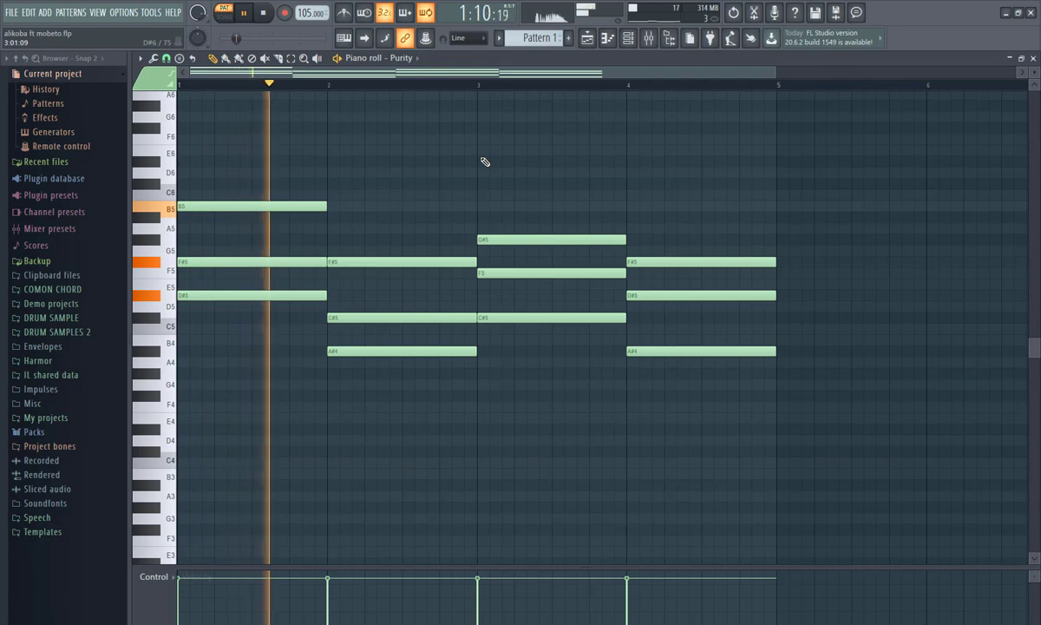
{"action": "key", "text": "space"}
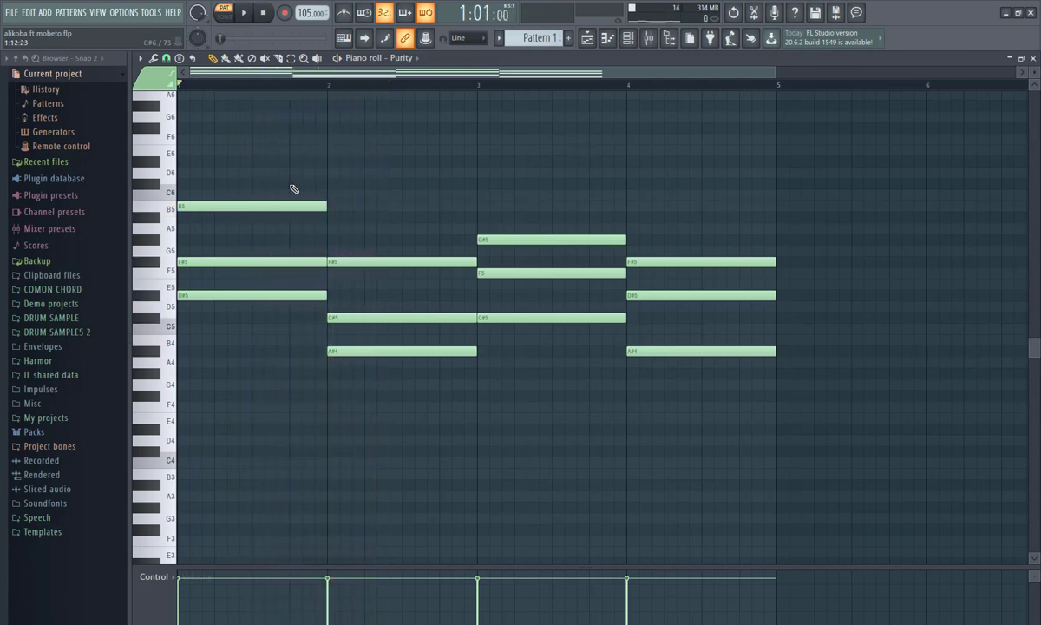
Duplicate all the Purity chord notes one octave lower and play back the thickened chords
{"action": "left_click_drag", "start_coordinate": [815, 179], "coordinate": [226, 446]}
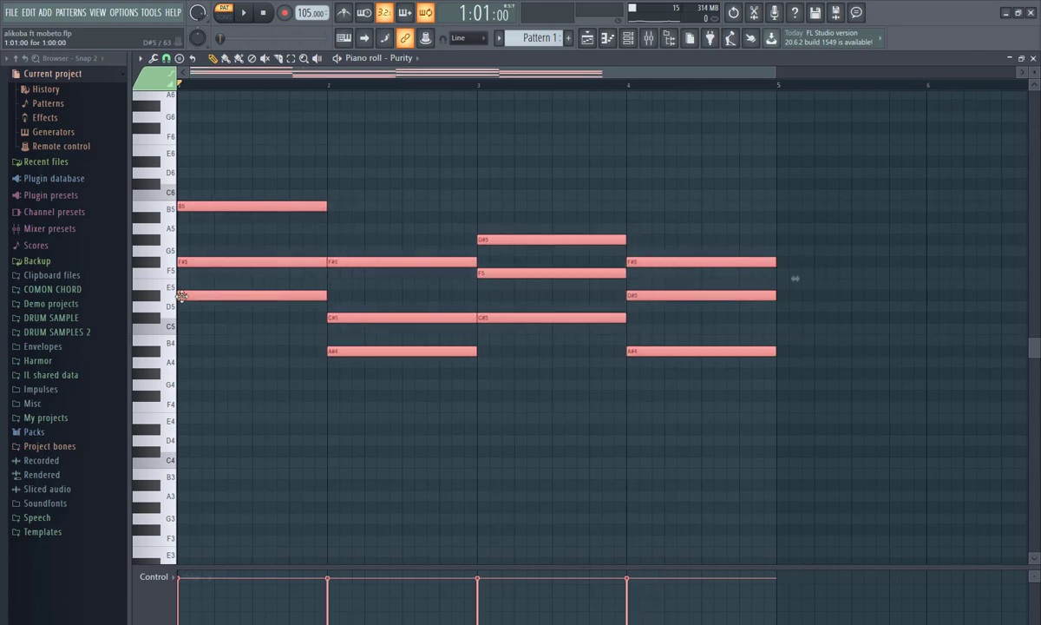
{"action": "key", "text": "ctrl+Down"}
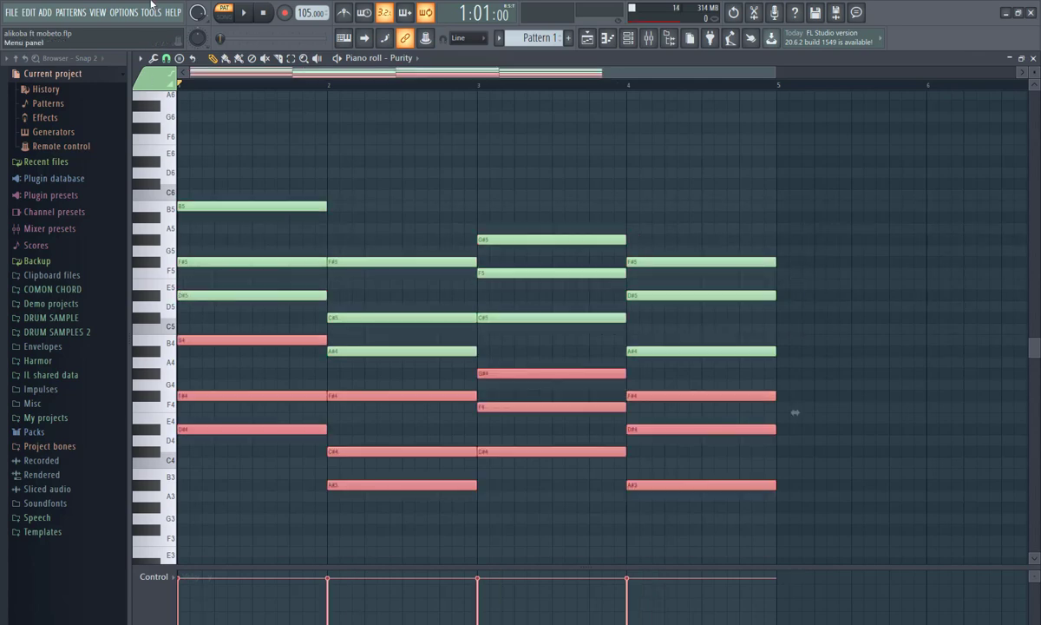
{"action": "key", "text": "space"}
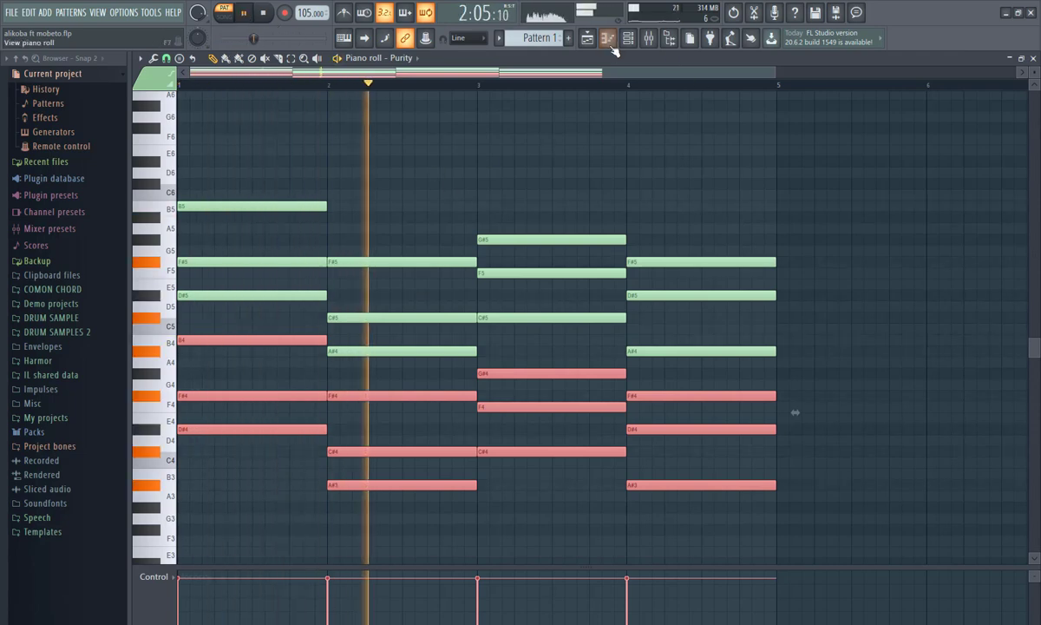
{"action": "key", "text": "space"}
Place one-bar notes B4, F#4, C#4 and D#4 in bars 1 to 4 of the brass channel and play them back
{"action": "key", "text": "F6"}
{"action": "right_click", "coordinate": [280, 229]}
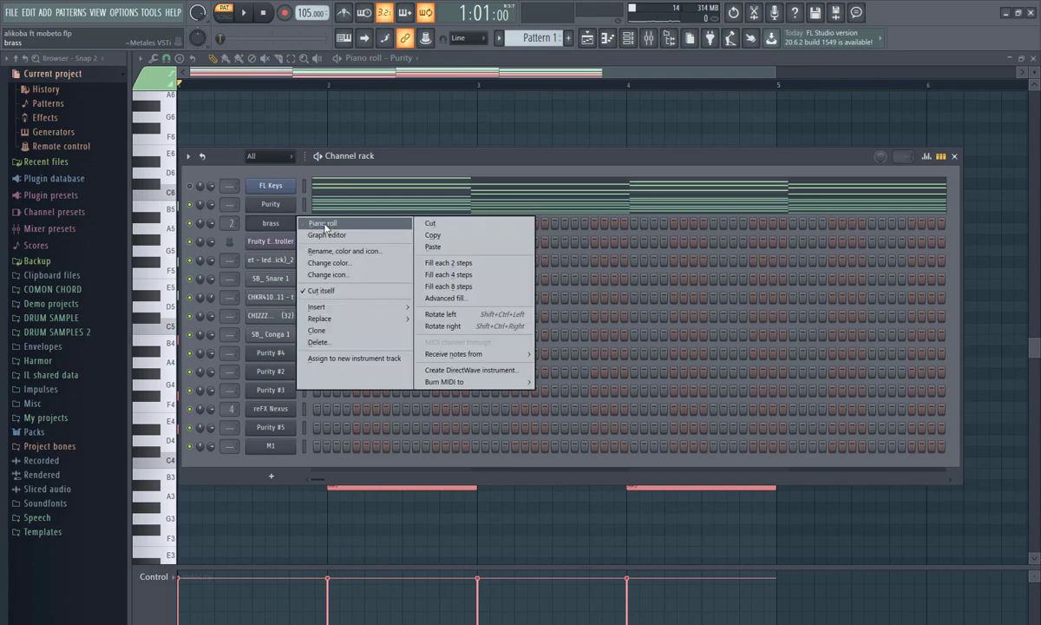
{"action": "left_click", "coordinate": [304, 213]}
{"action": "scroll", "coordinate": [226, 367], "scroll_direction": "down", "scroll_amount": 3}
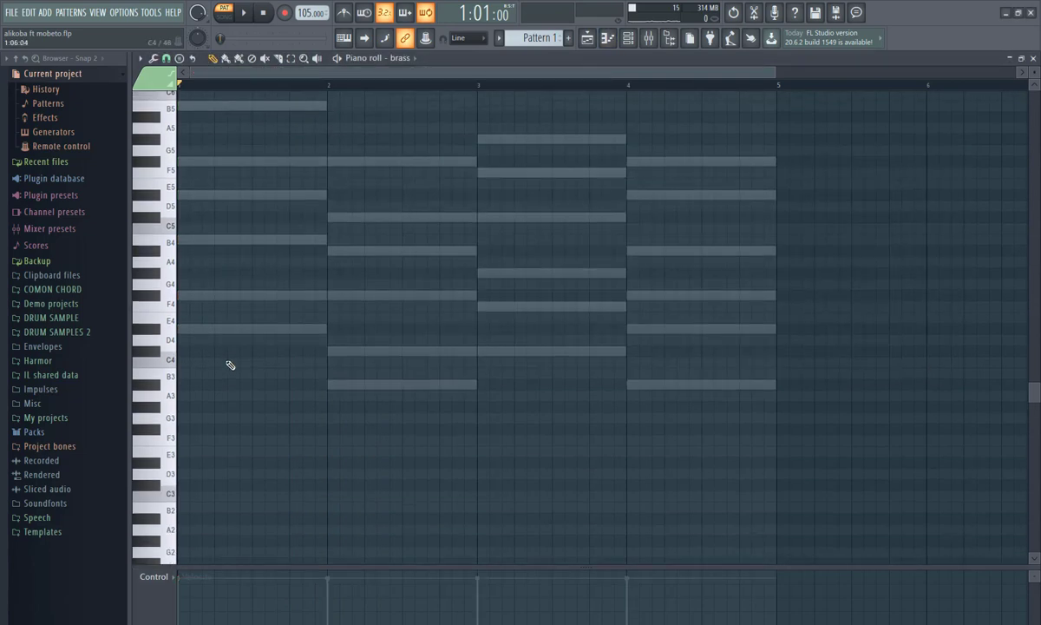
{"action": "left_click", "coordinate": [186, 239]}
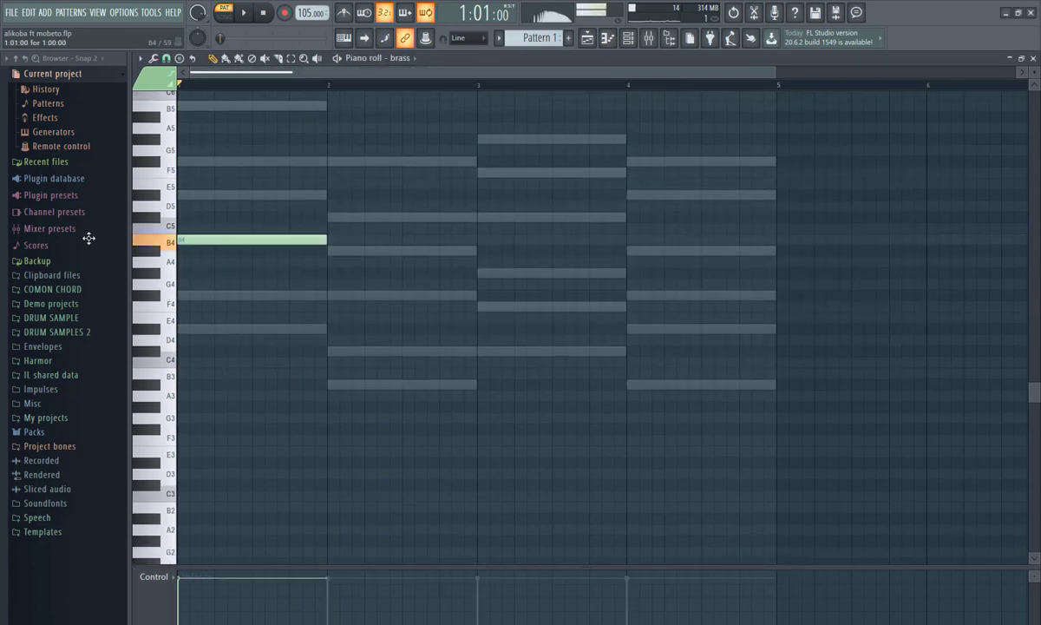
{"action": "left_click", "coordinate": [332, 296]}
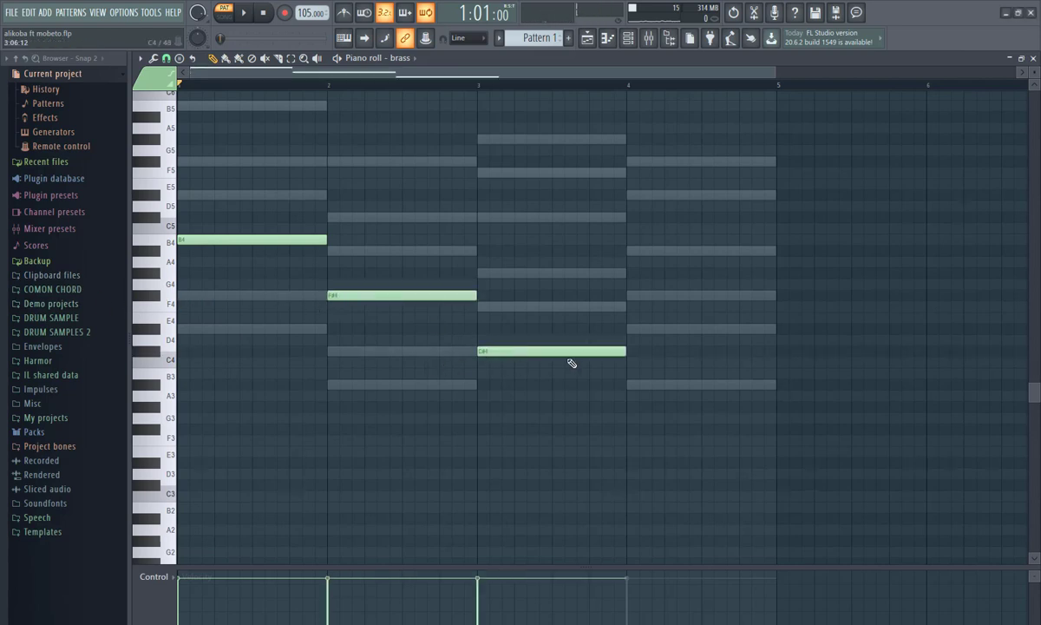
{"action": "left_click", "coordinate": [635, 327]}
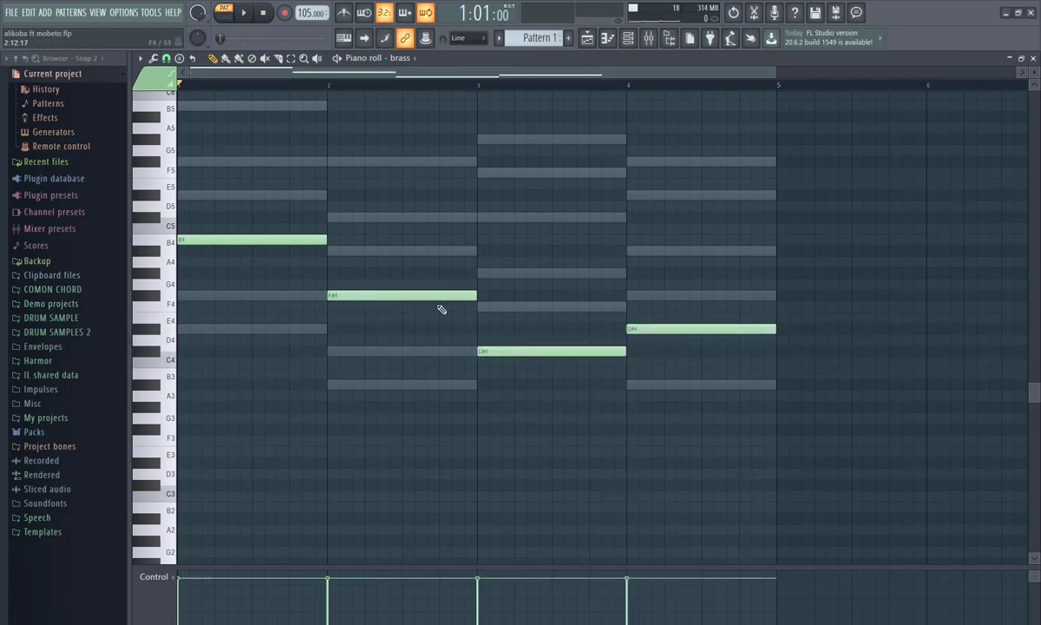
{"action": "scroll", "coordinate": [442, 308], "scroll_direction": "up", "scroll_amount": 3}
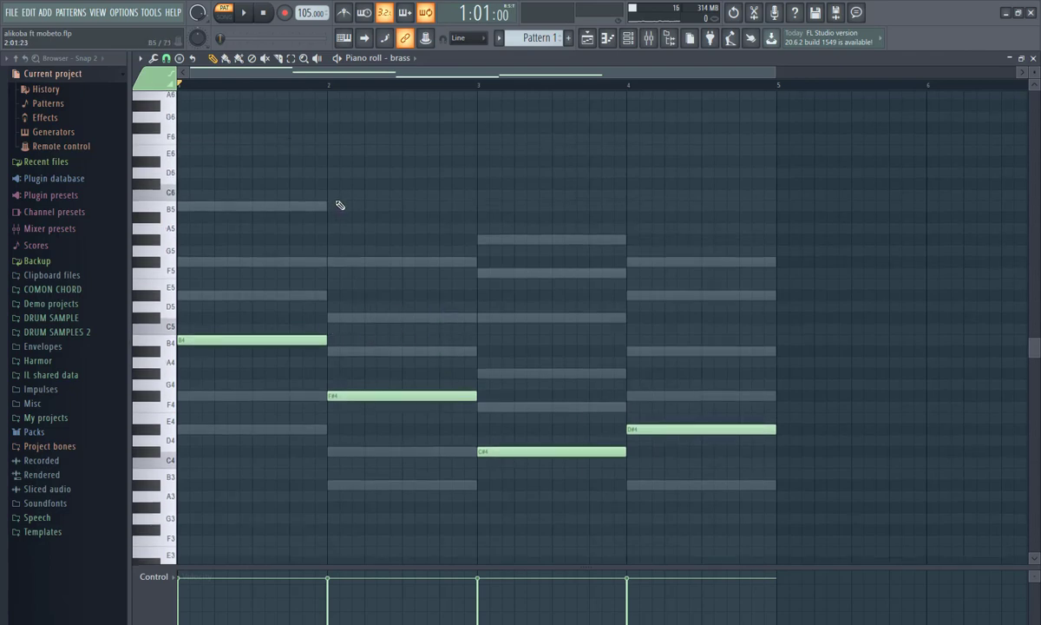
{"action": "key", "text": "space"}
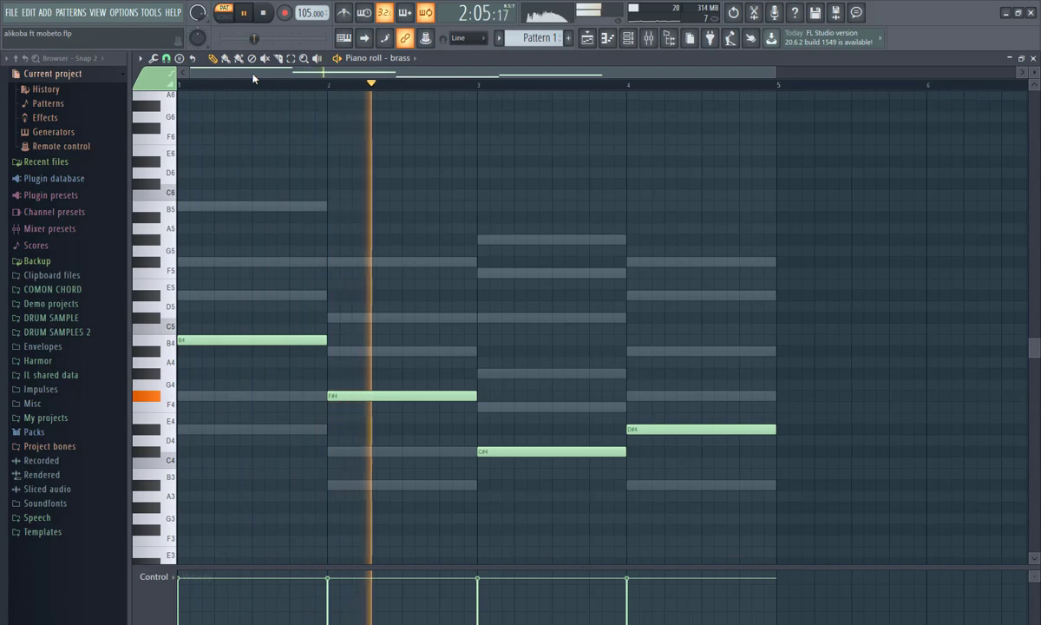
{"action": "key", "text": "space"}
Duplicate the four brass notes one octave higher, to B5, F#5, C#5 and D#5, and play back the result
{"action": "left_click_drag", "start_coordinate": [864, 292], "coordinate": [245, 500]}
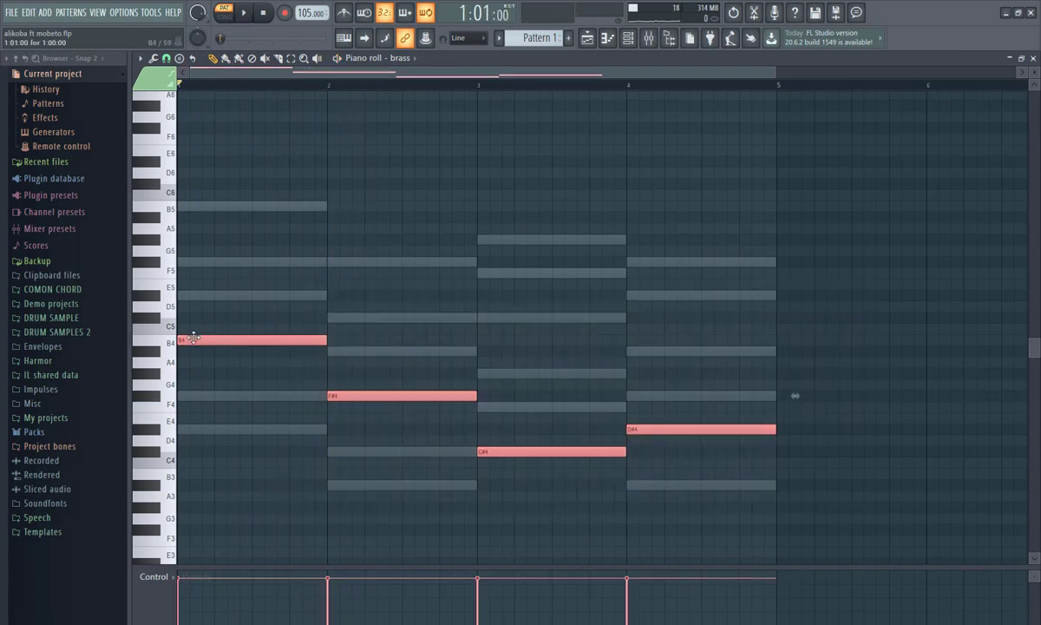
{"action": "key", "text": "ctrl+Up"}
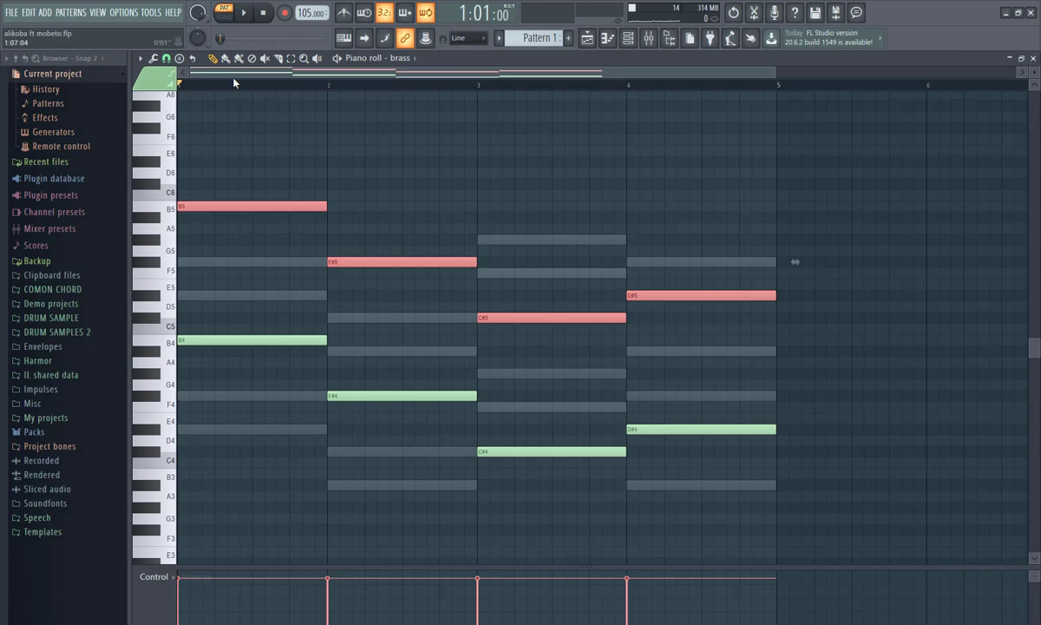
{"action": "key", "text": "space"}
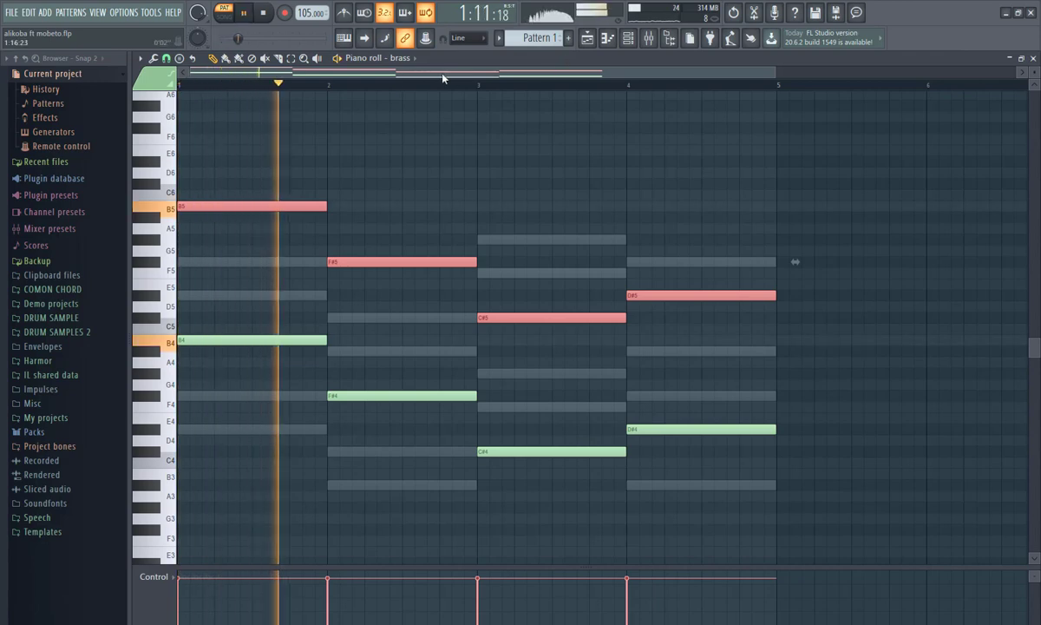
{"action": "key", "text": "space"}
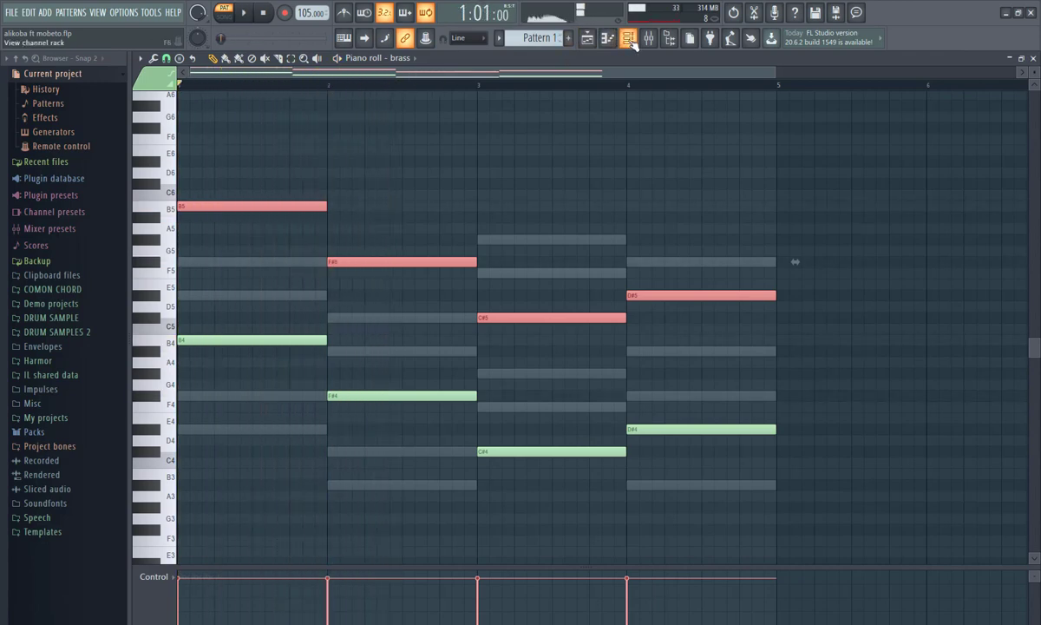
Examine the Fruity Envelope Controller's envelope from the channel rack and close its window
{"action": "left_click", "coordinate": [629, 40]}
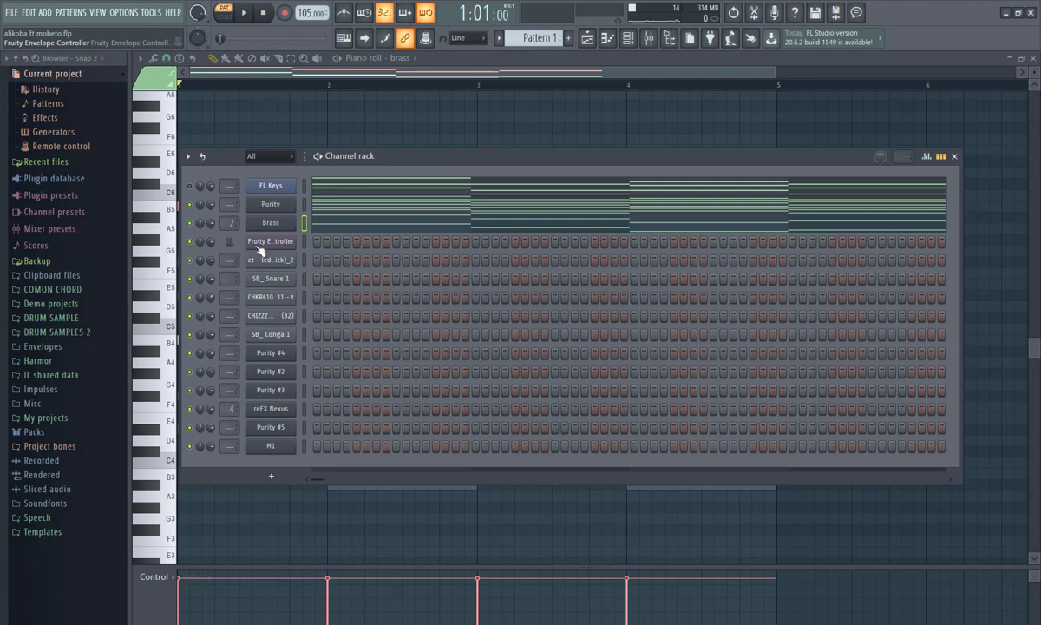
{"action": "left_click", "coordinate": [268, 243]}
{"action": "left_click_drag", "start_coordinate": [494, 261], "coordinate": [530, 299]}
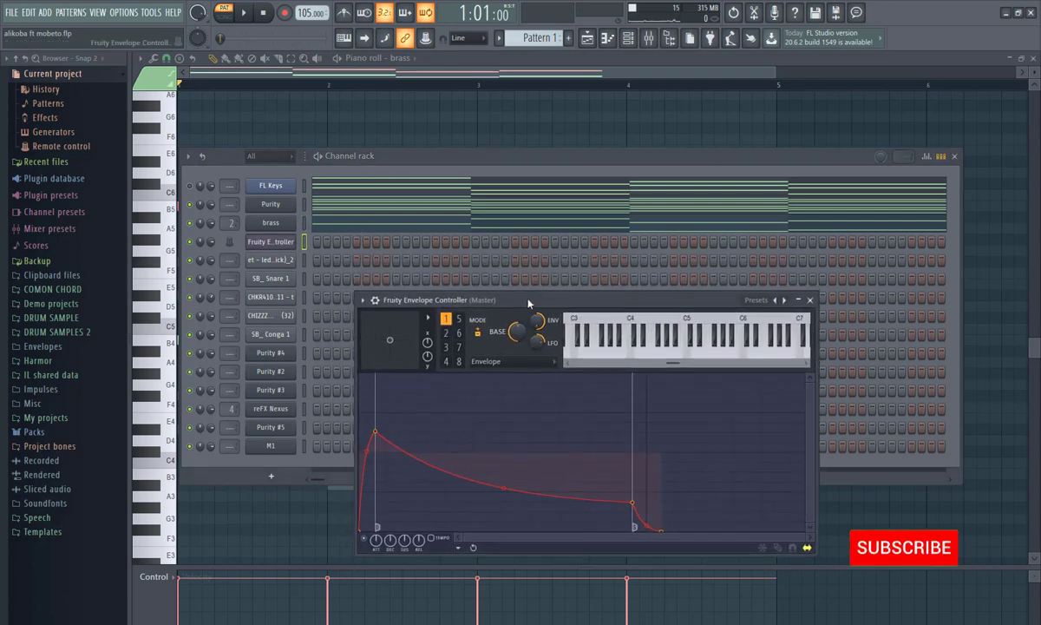
{"action": "left_click", "coordinate": [810, 300]}
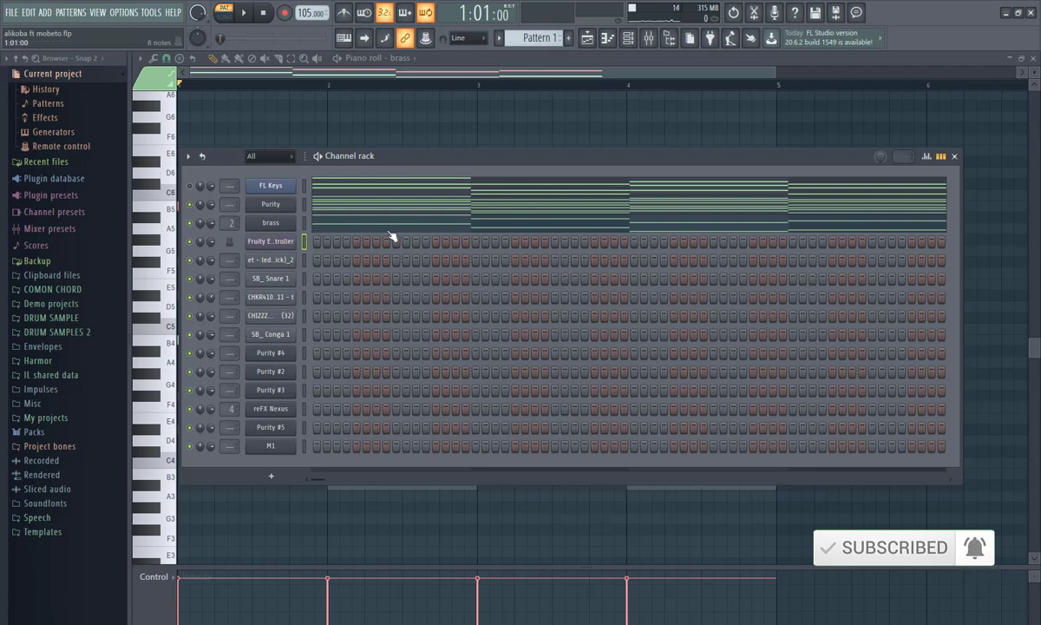
Link the brass channel's volume to the internal controller Fruity Envelope Controller - Articulator 1
{"action": "right_click", "coordinate": [212, 225]}
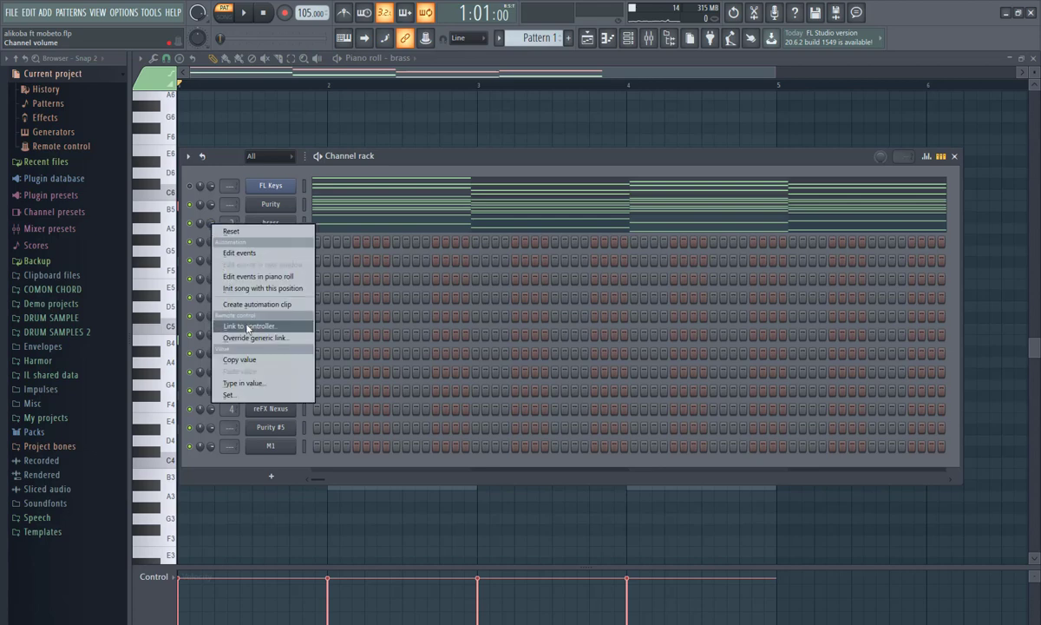
{"action": "left_click", "coordinate": [246, 326]}
{"action": "left_click", "coordinate": [471, 289]}
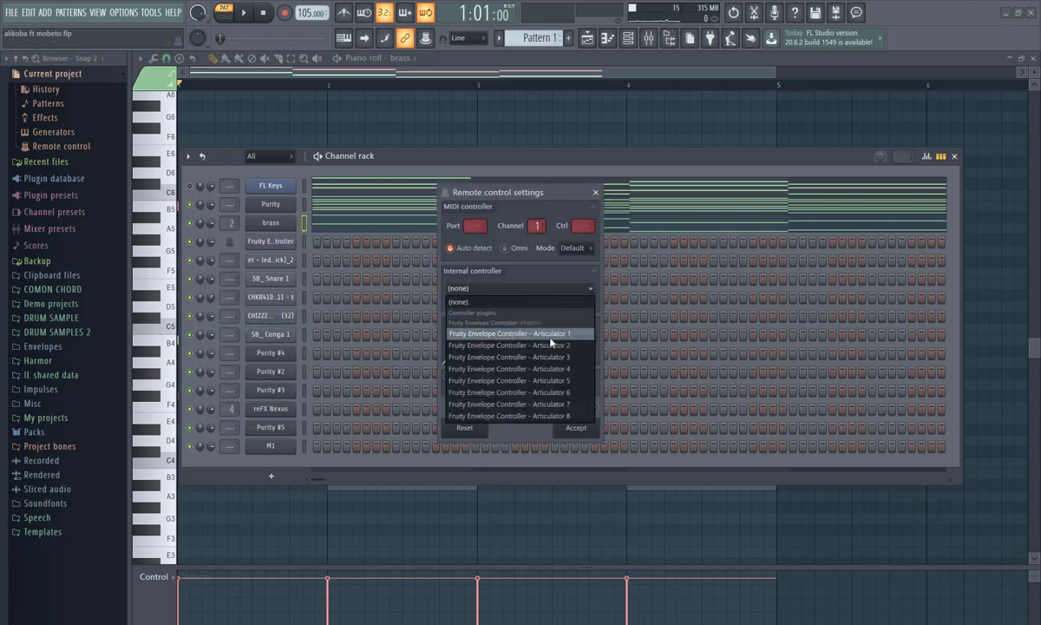
{"action": "left_click", "coordinate": [535, 334]}
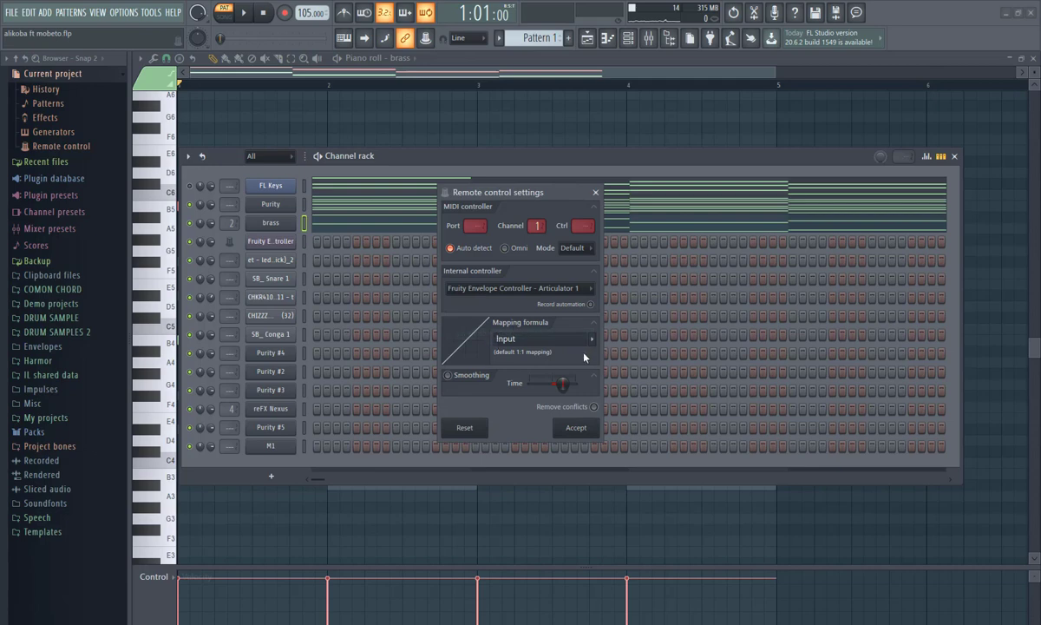
{"action": "left_click", "coordinate": [575, 427]}
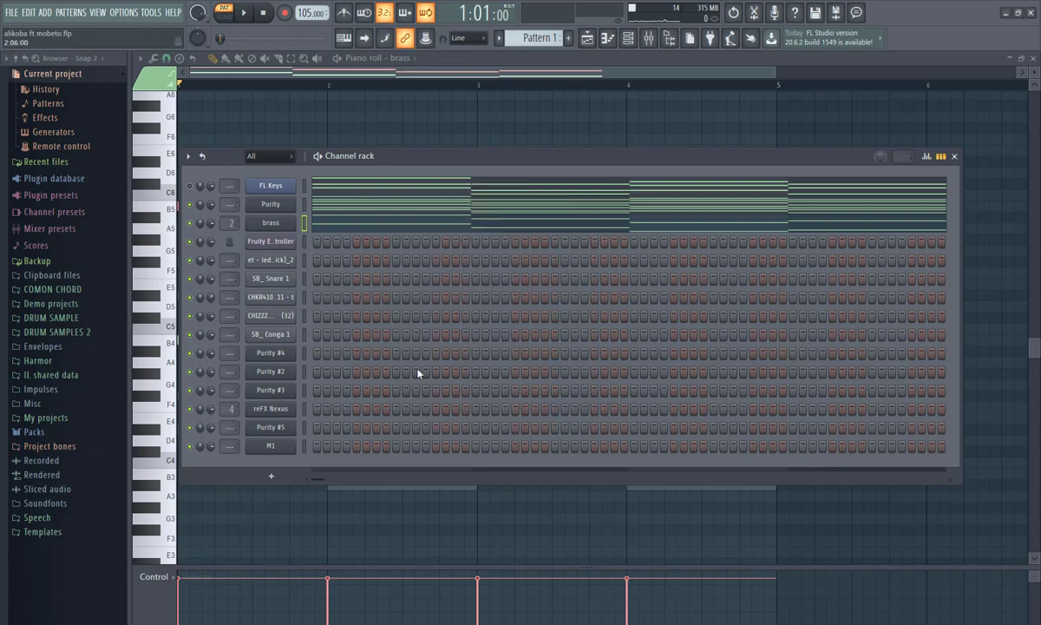
Reopen the Fruity Envelope Controller and play the pattern to check how the linked brass volume behaves
{"action": "left_click", "coordinate": [277, 243]}
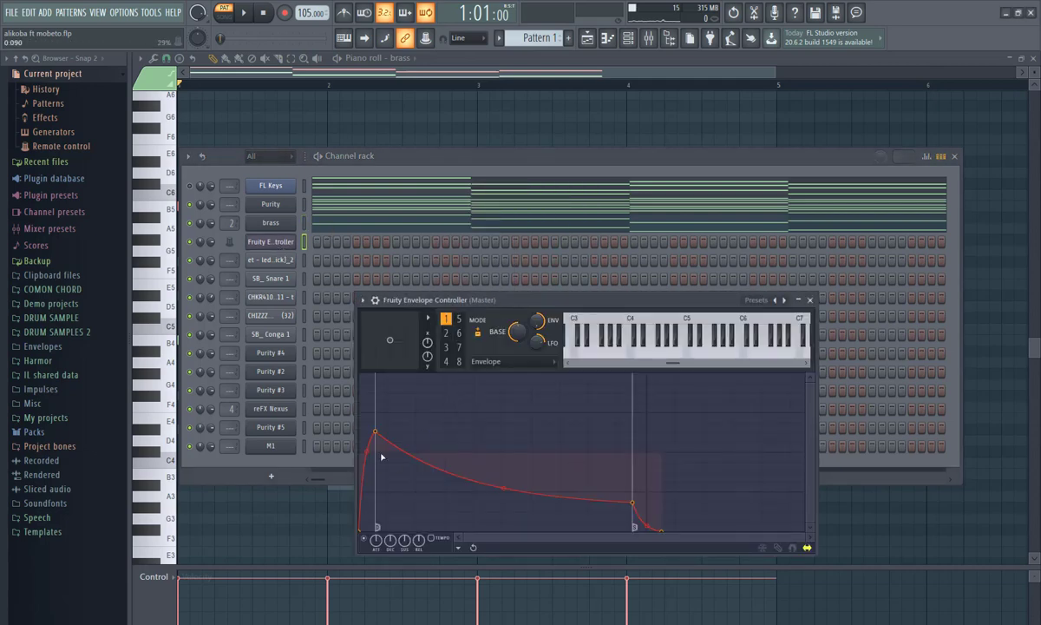
{"action": "left_click_drag", "start_coordinate": [492, 305], "coordinate": [469, 304]}
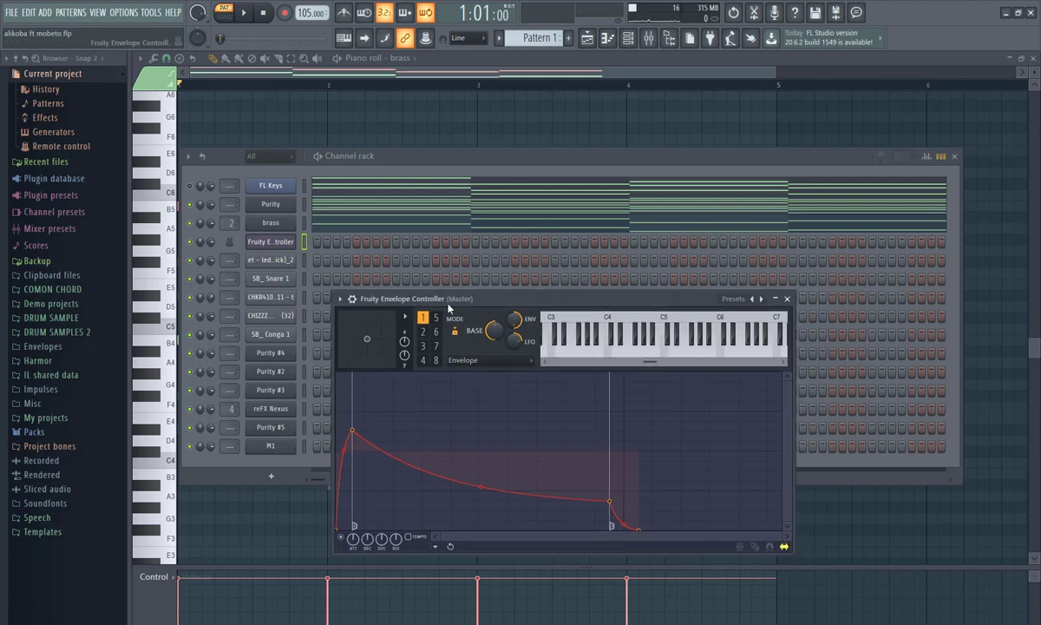
{"action": "key", "text": "space"}
{"action": "key", "text": "space"}
Copy the brass notes into the Fruity Envelope Controller's piano roll and delete the upper-octave notes there
{"action": "right_click", "coordinate": [306, 223]}
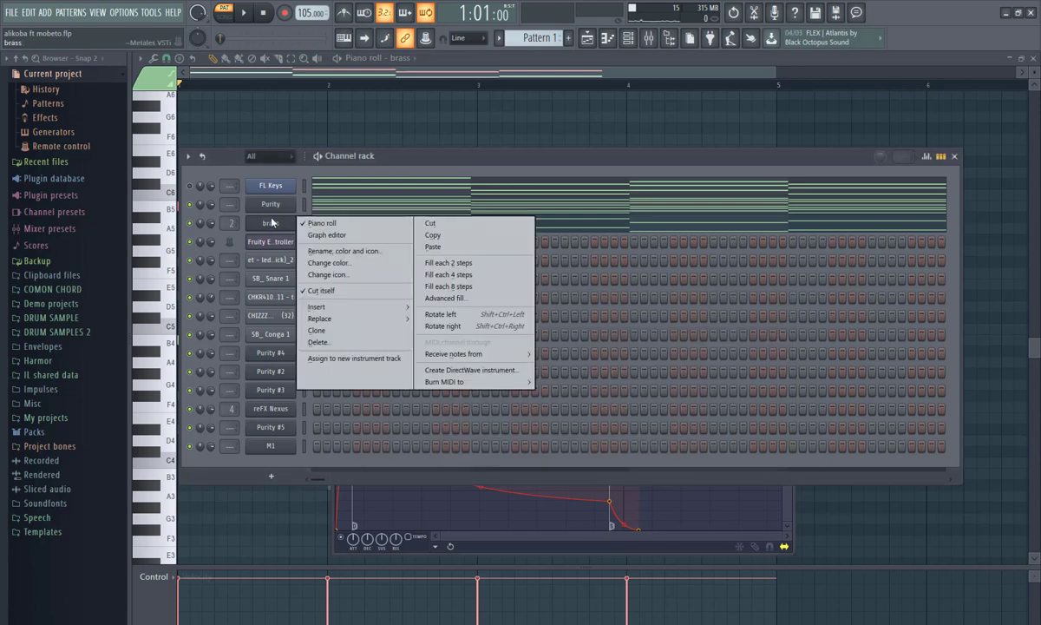
{"action": "left_click", "coordinate": [460, 234]}
{"action": "right_click", "coordinate": [292, 247]}
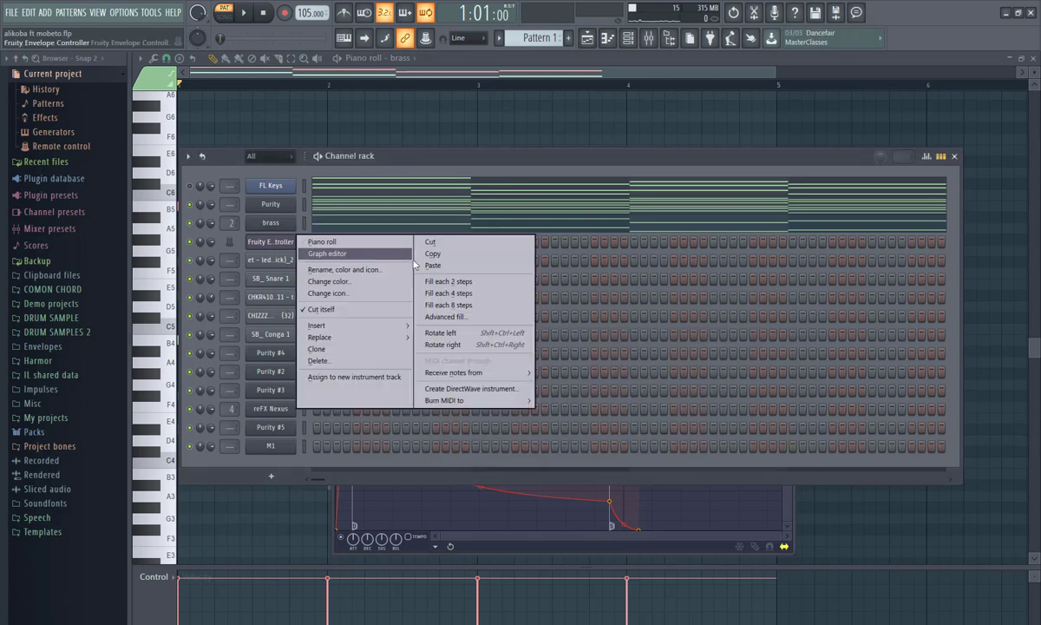
{"action": "left_click", "coordinate": [338, 240]}
{"action": "left_click_drag", "start_coordinate": [262, 191], "coordinate": [736, 337]}
{"action": "key", "text": "Delete"}
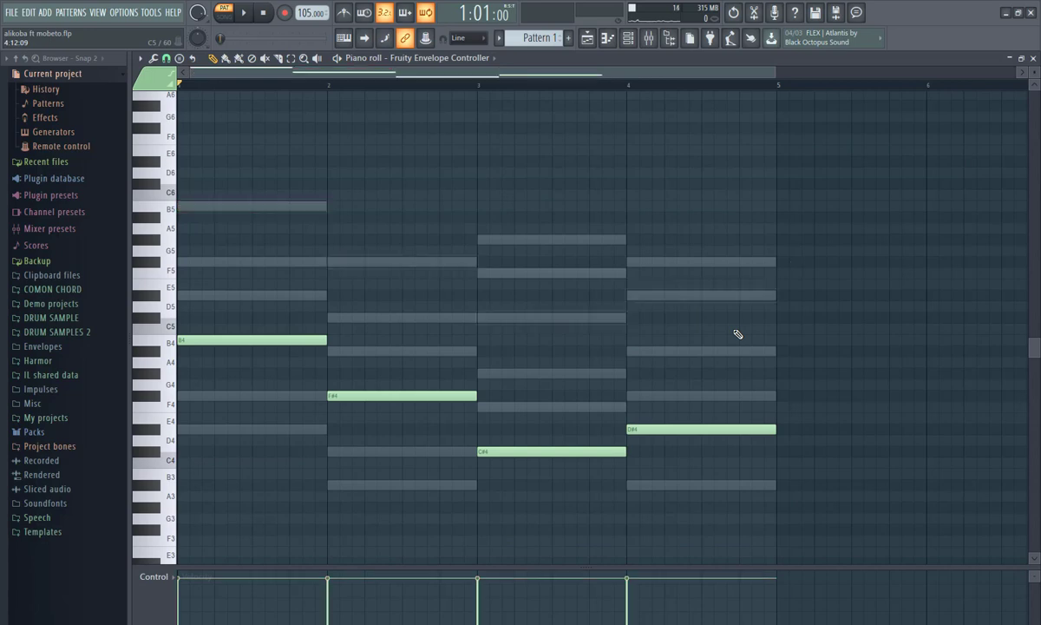
Play the pattern with the Fruity Envelope Controller open to check that its own notes trigger the envelope
{"action": "left_click", "coordinate": [587, 38]}
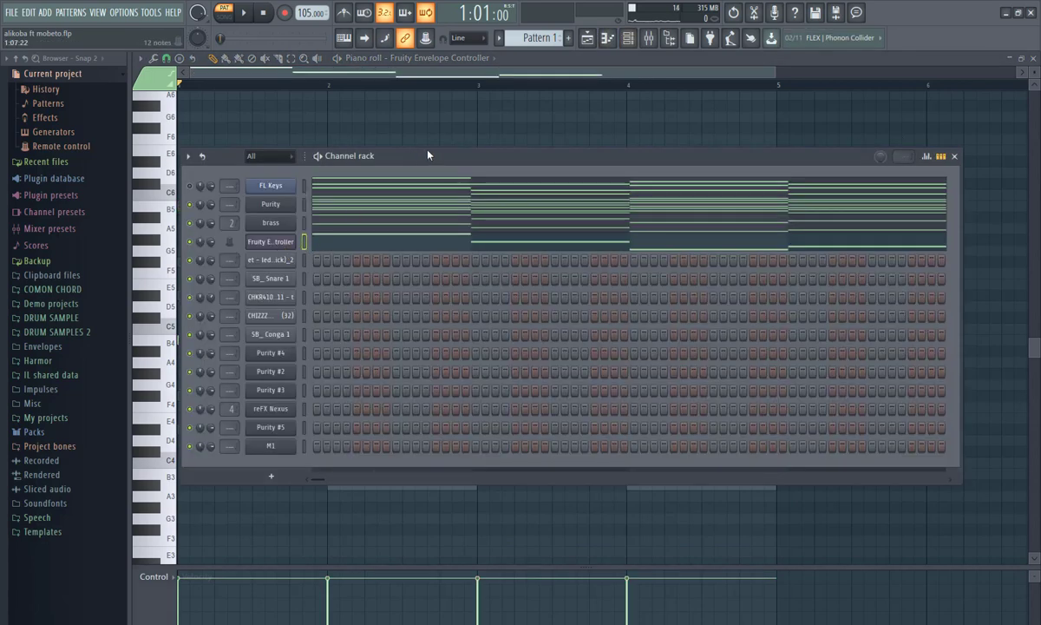
{"action": "key", "text": "space"}
{"action": "left_click", "coordinate": [271, 244]}
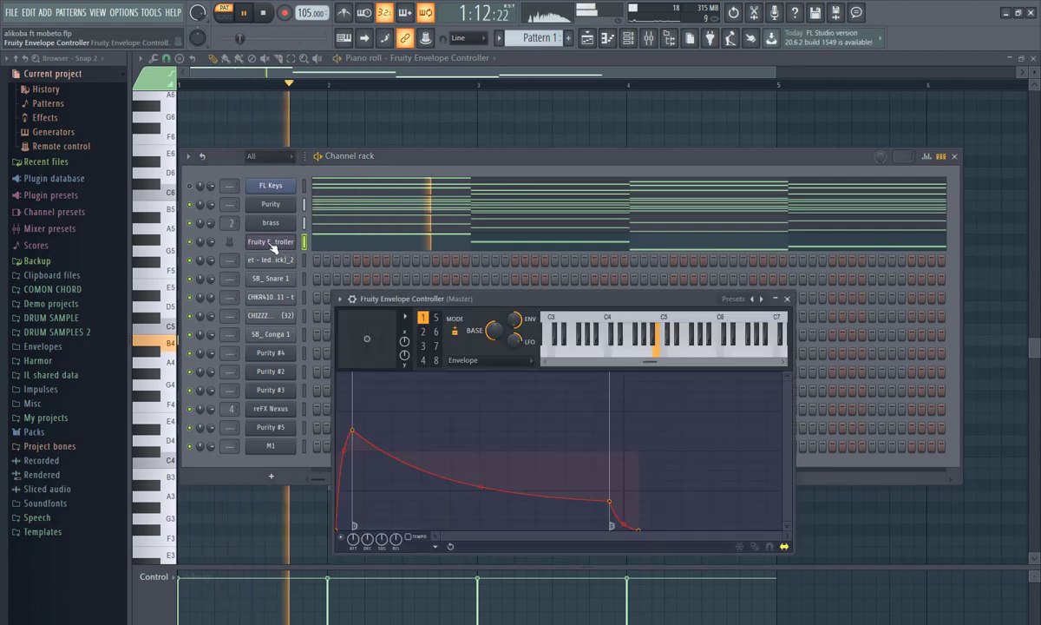
{"action": "key", "text": "space"}
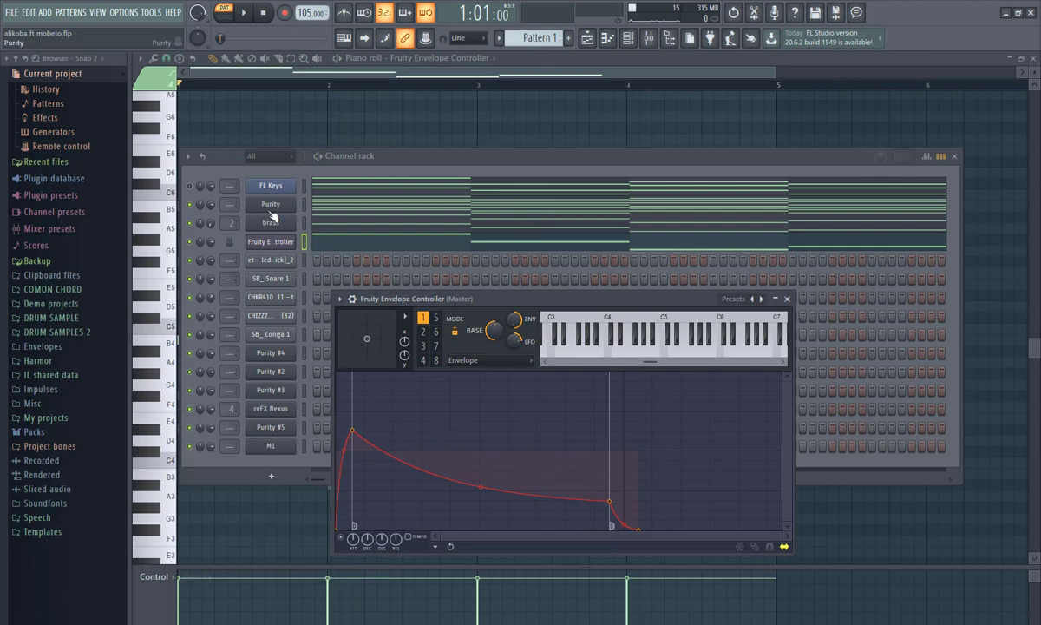
Shorten all the Purity chord notes together from their ends to three quarters of a bar
{"action": "left_click", "coordinate": [333, 211]}
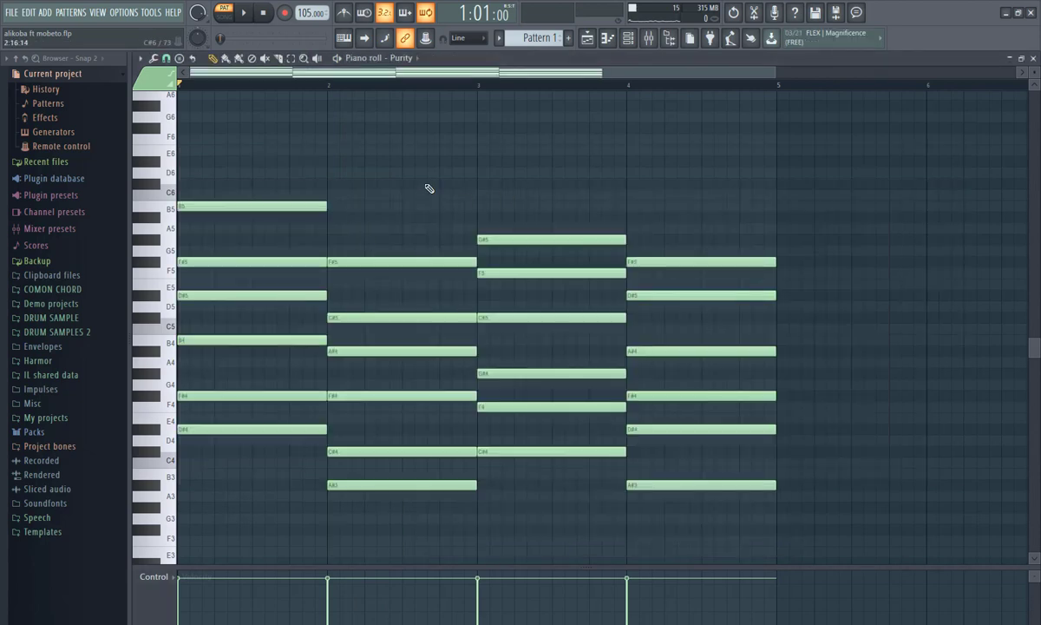
{"action": "scroll", "coordinate": [425, 187], "scroll_direction": "down", "scroll_amount": 4}
{"action": "scroll", "coordinate": [404, 180], "scroll_direction": "up", "scroll_amount": 3}
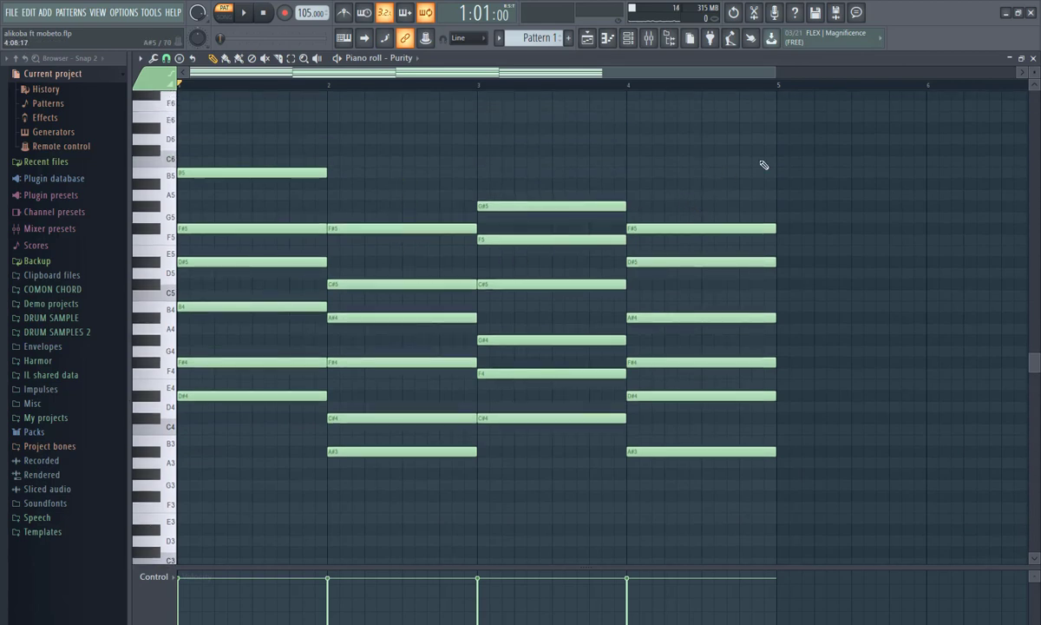
{"action": "left_click_drag", "start_coordinate": [819, 134], "coordinate": [165, 501]}
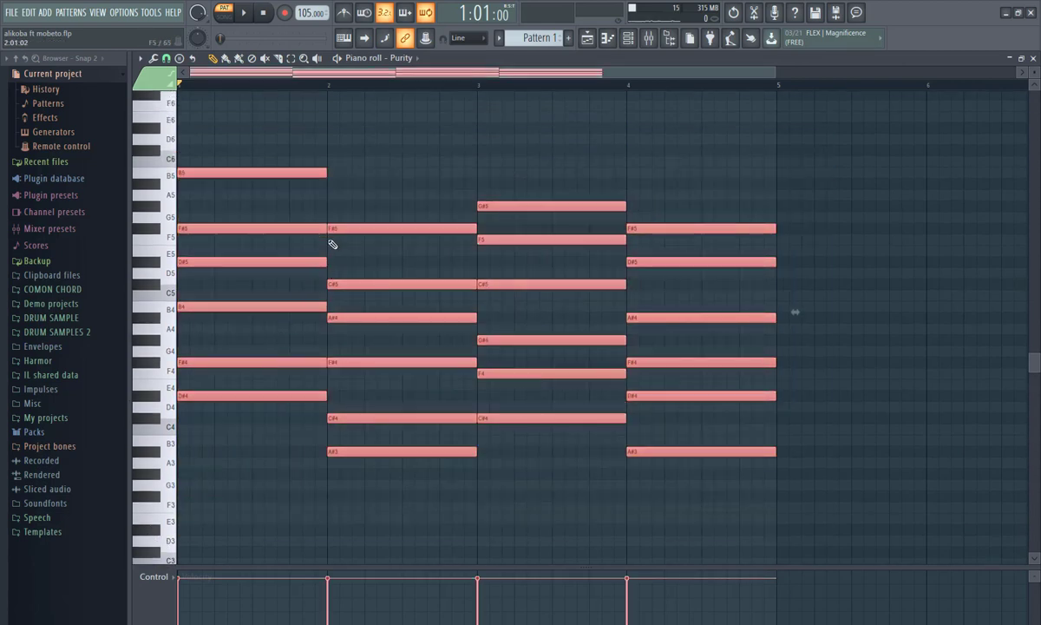
{"action": "left_click_drag", "start_coordinate": [325, 230], "coordinate": [287, 232]}
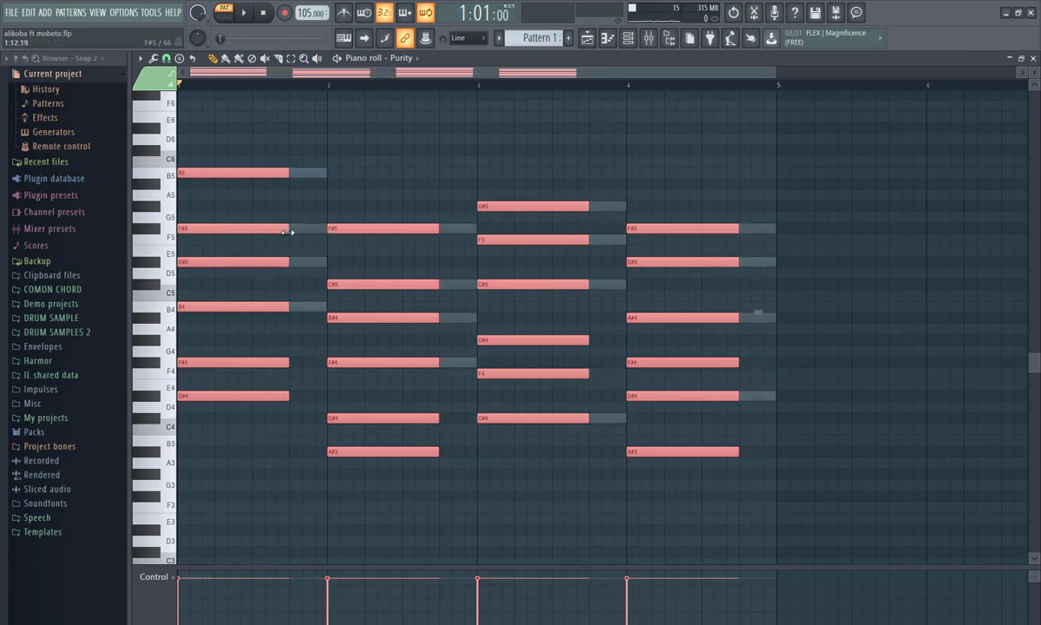
Lengthen all the Purity chord notes together to seven eighths of a bar using 1/4 beat snap, and play the pattern to check
{"action": "left_click", "coordinate": [244, 13]}
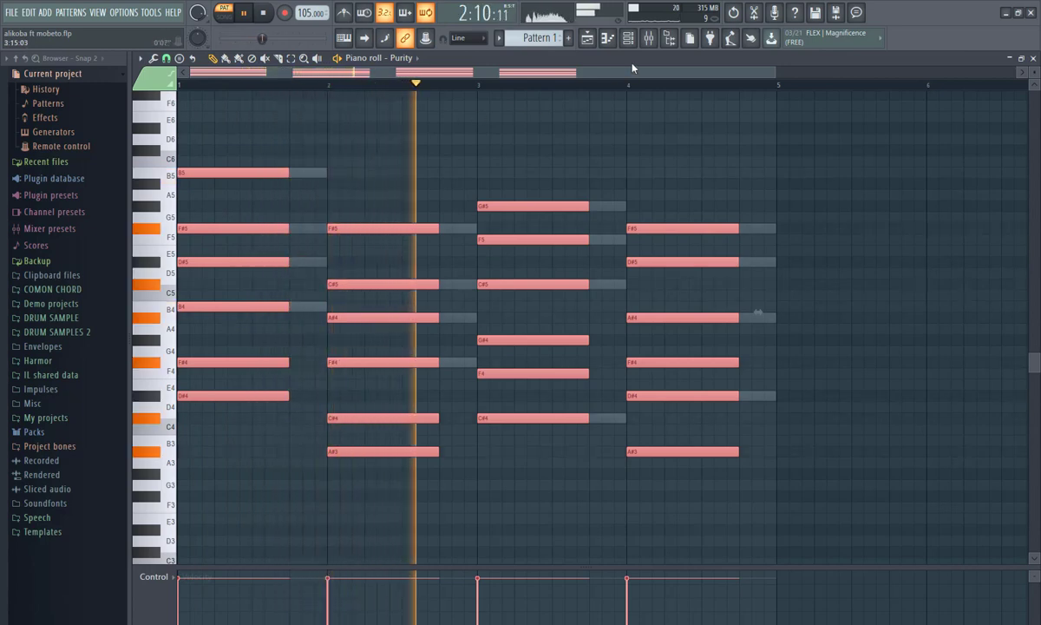
{"action": "key", "text": "space"}
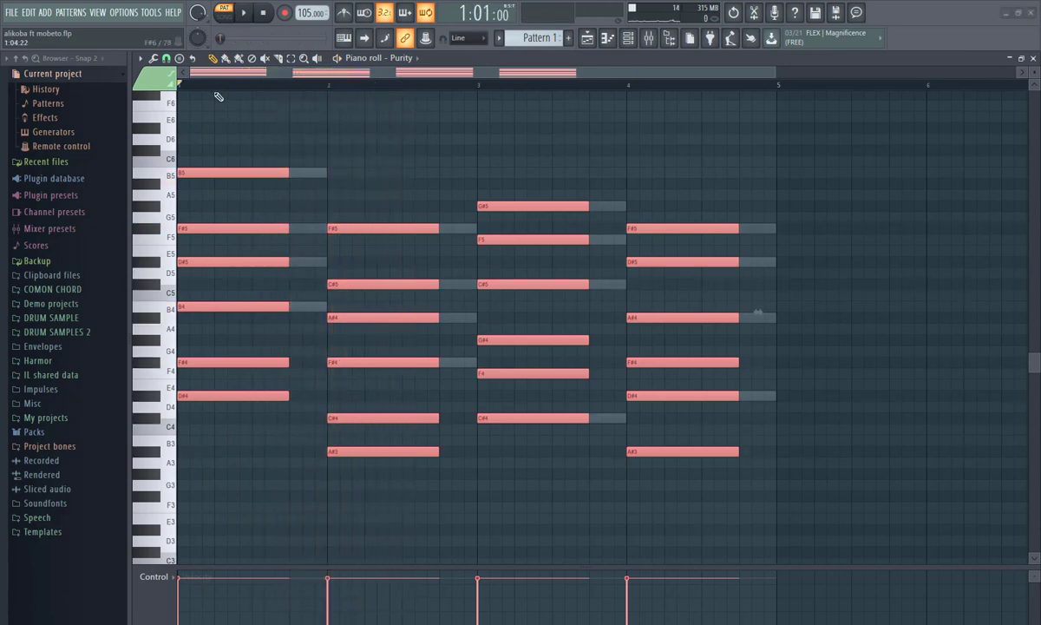
{"action": "left_click", "coordinate": [166, 58]}
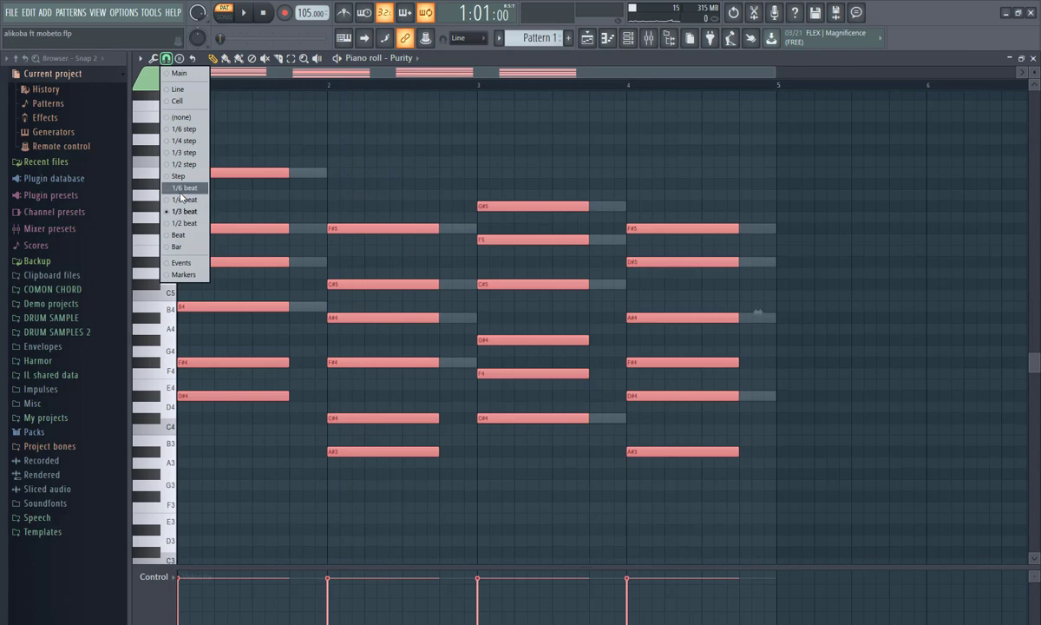
{"action": "left_click", "coordinate": [181, 199]}
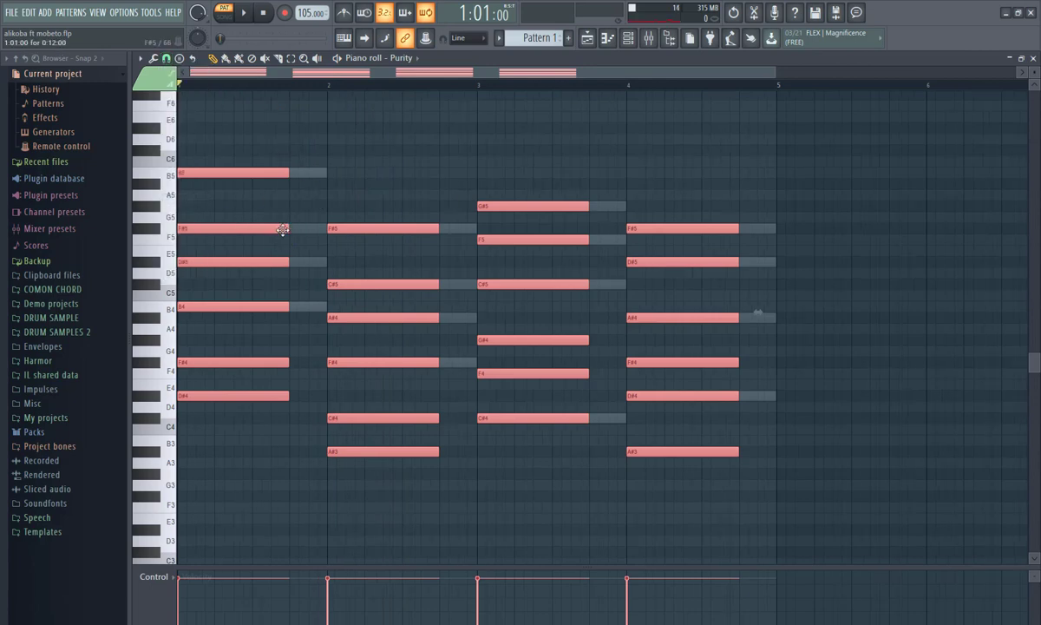
{"action": "left_click_drag", "start_coordinate": [289, 230], "coordinate": [308, 232]}
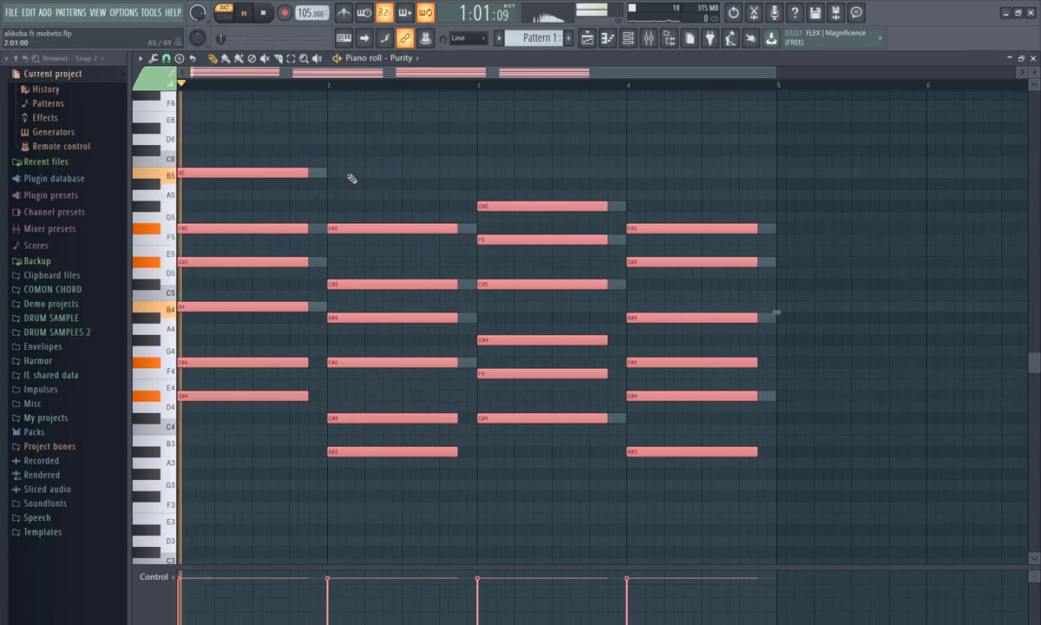
{"action": "key", "text": "space"}
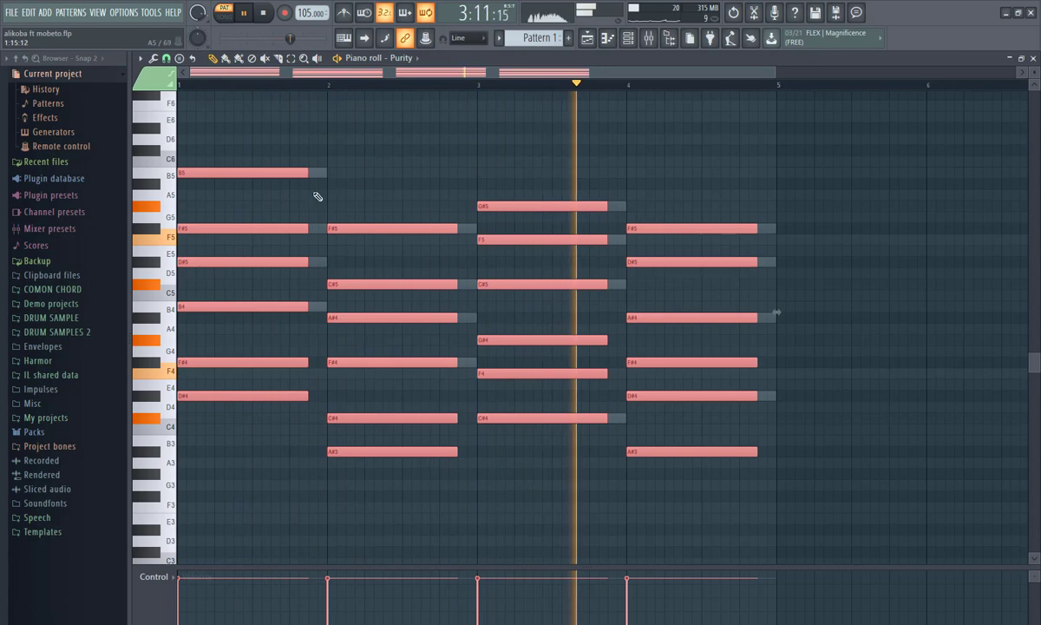
{"action": "key", "text": "space"}
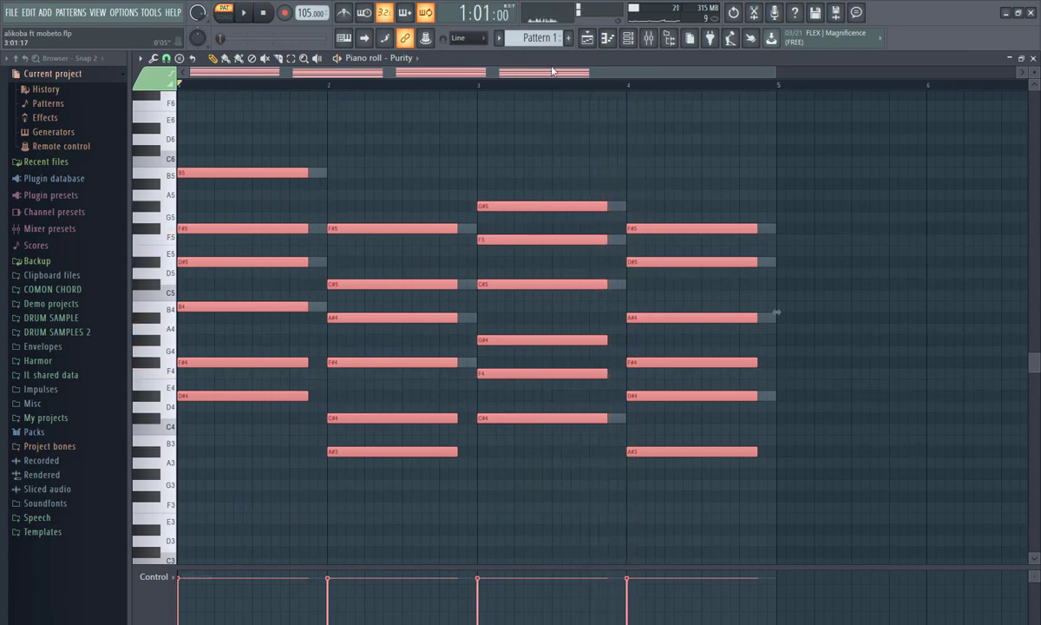
Fill the "et - ledger (kick)_2" channel with a hit every 4 steps and play the pattern with the kick
{"action": "left_click", "coordinate": [629, 39]}
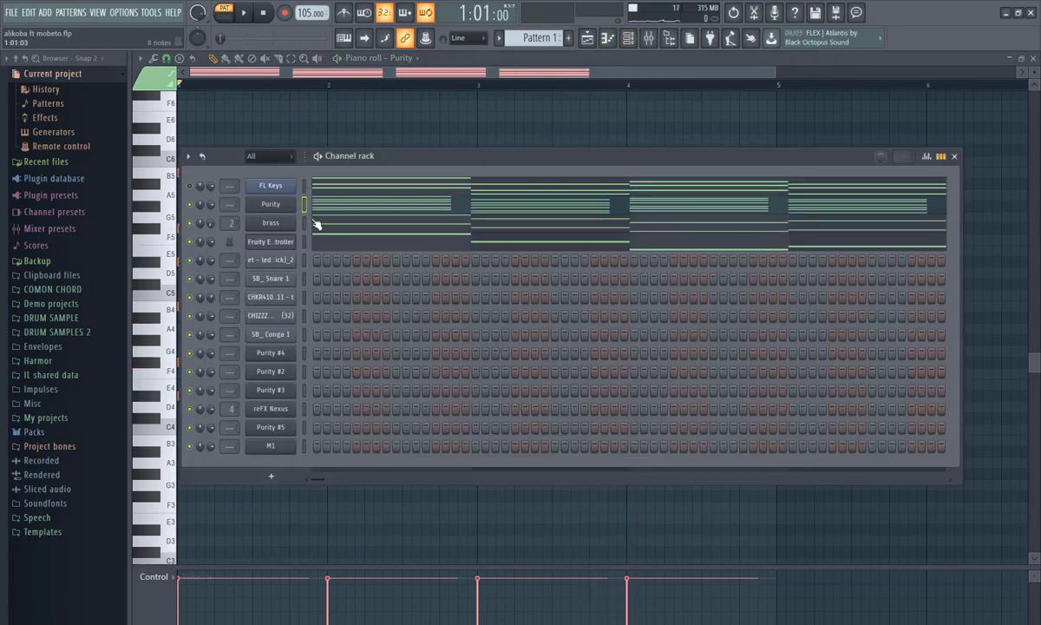
{"action": "left_click_drag", "start_coordinate": [299, 225], "coordinate": [329, 219]}
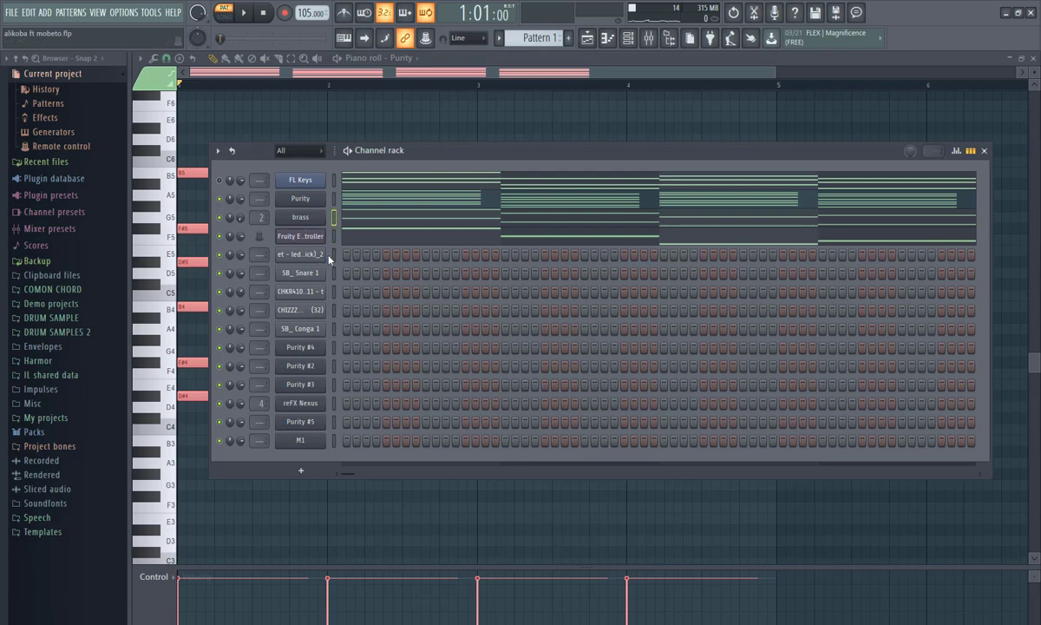
{"action": "left_click", "coordinate": [332, 257]}
{"action": "right_click", "coordinate": [311, 259]}
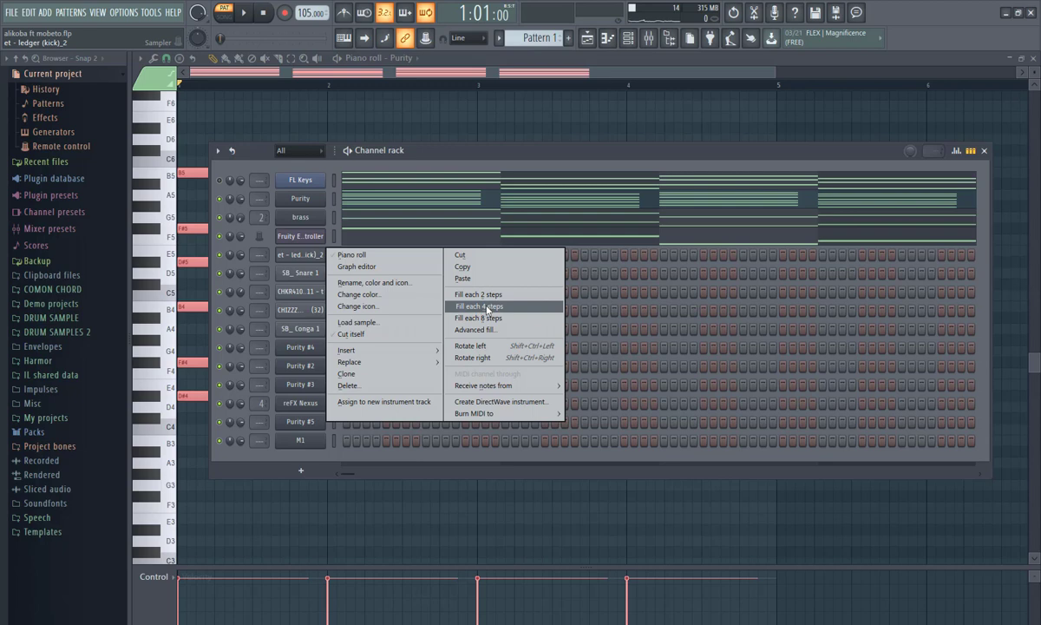
{"action": "left_click", "coordinate": [487, 307]}
{"action": "key", "text": "space"}
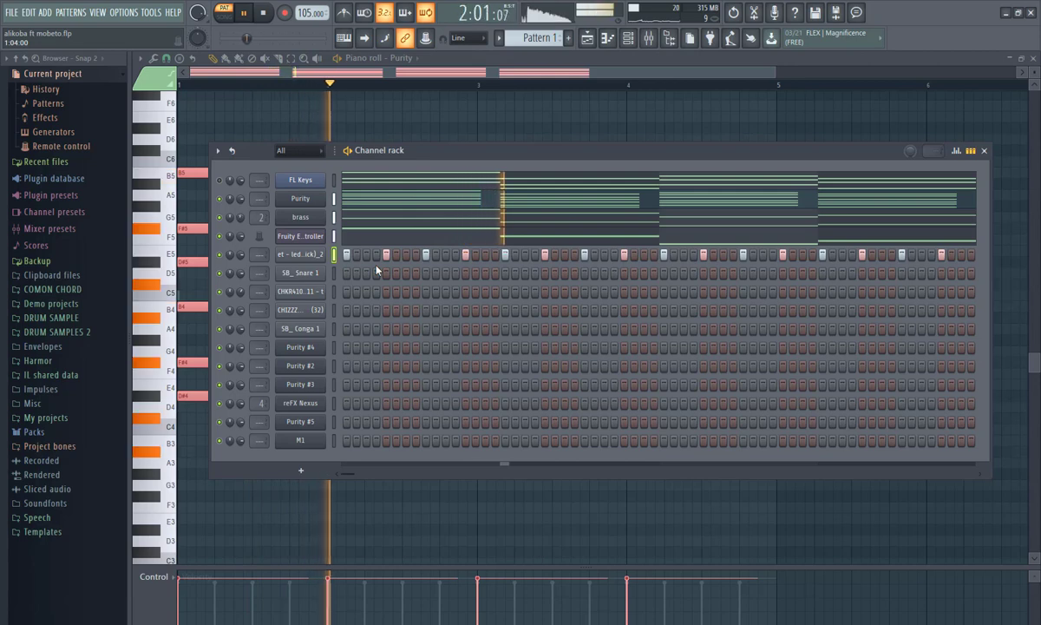
{"action": "key", "text": "space"}
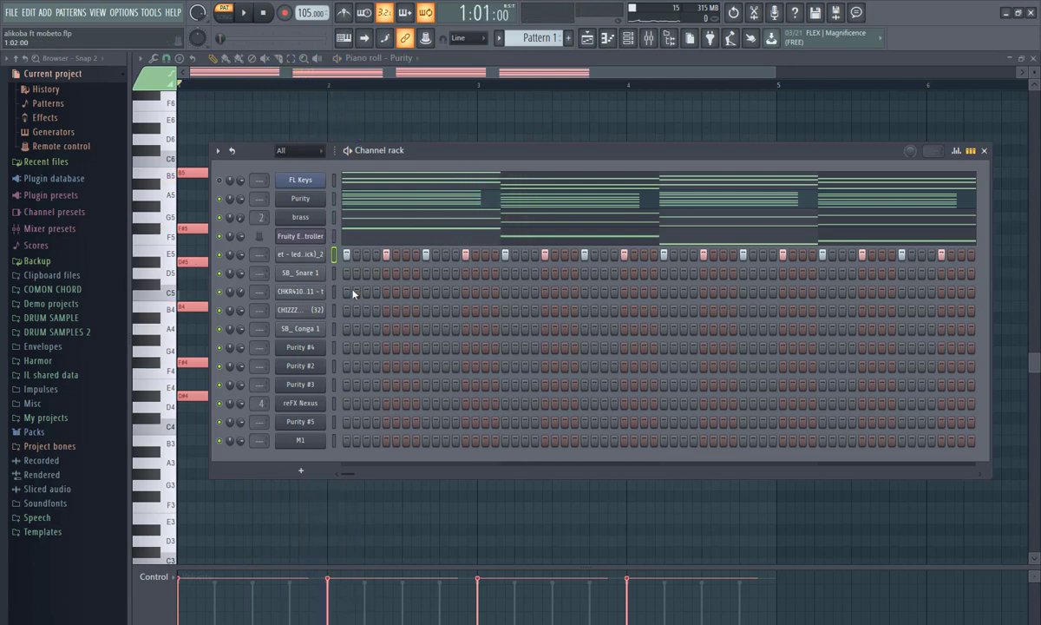
Place SB_ Snare 1 hits on steps 1, 4, 8 and 13 of the first bar while auditioning the rhythm
{"action": "key", "text": "space"}
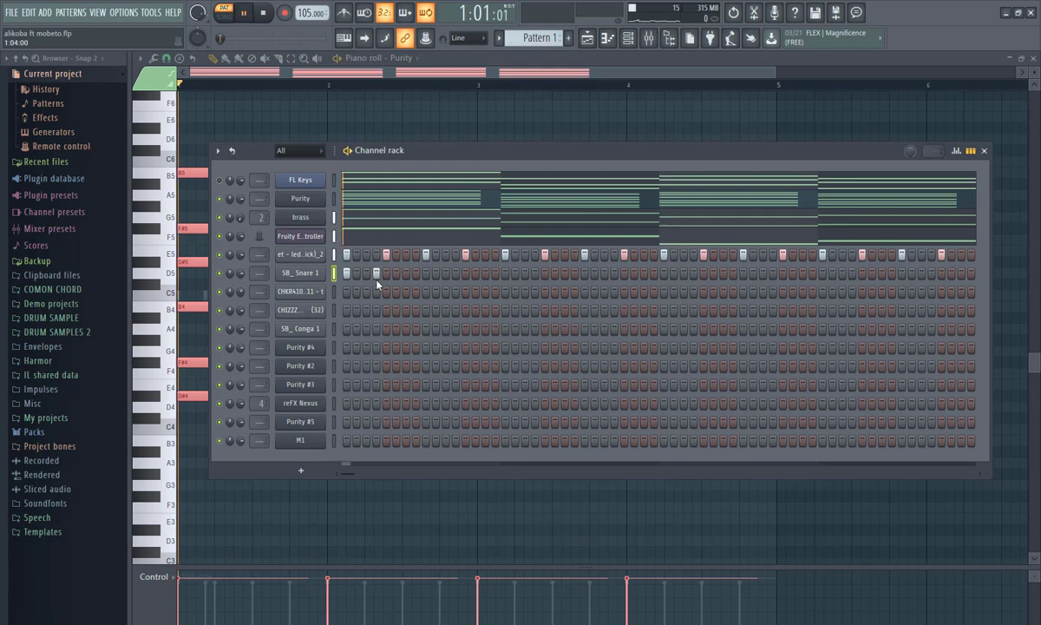
{"action": "key", "text": "space"}
{"action": "key", "text": "space"}
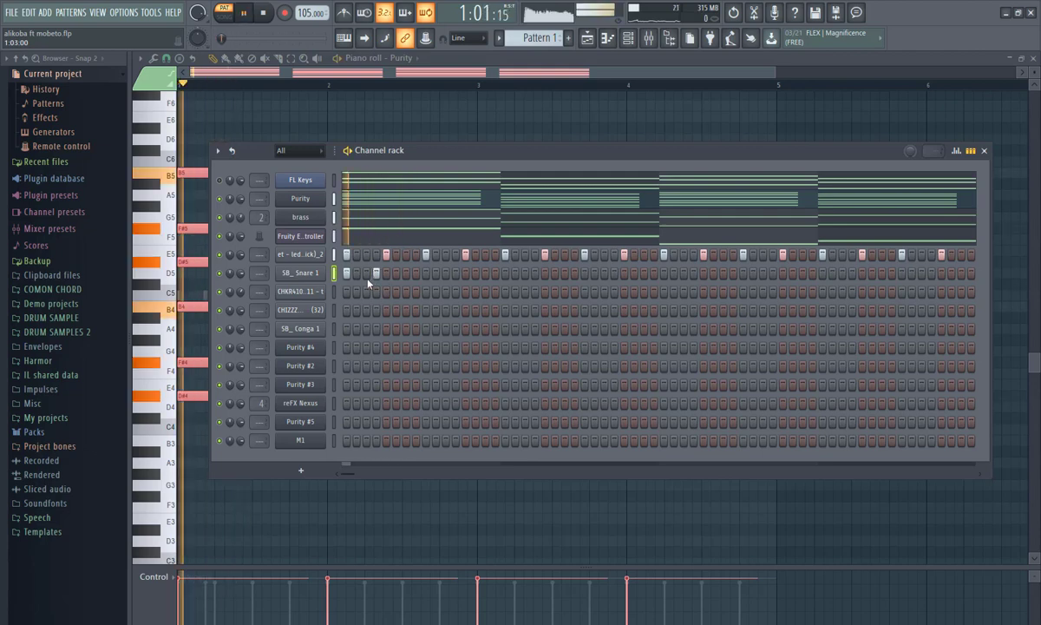
{"action": "left_click", "coordinate": [416, 272]}
{"action": "key", "text": "space"}
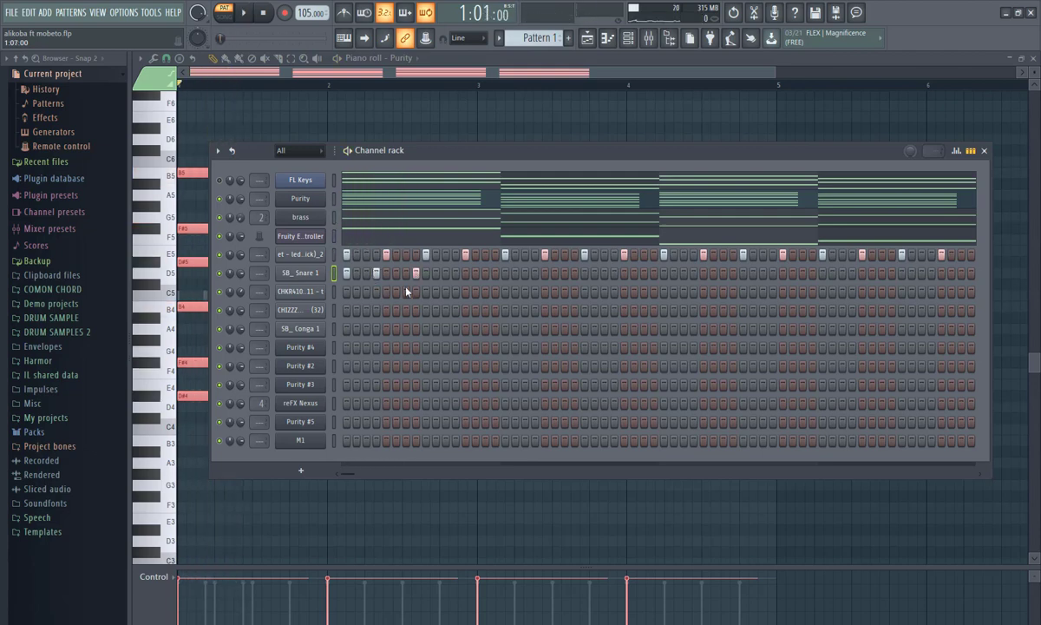
{"action": "key", "text": "space"}
{"action": "key", "text": "space"}
Duplicate the first bar of SB_ Snare 1 notes across all four bars and play the pattern to check the rhythm
{"action": "right_click", "coordinate": [317, 273]}
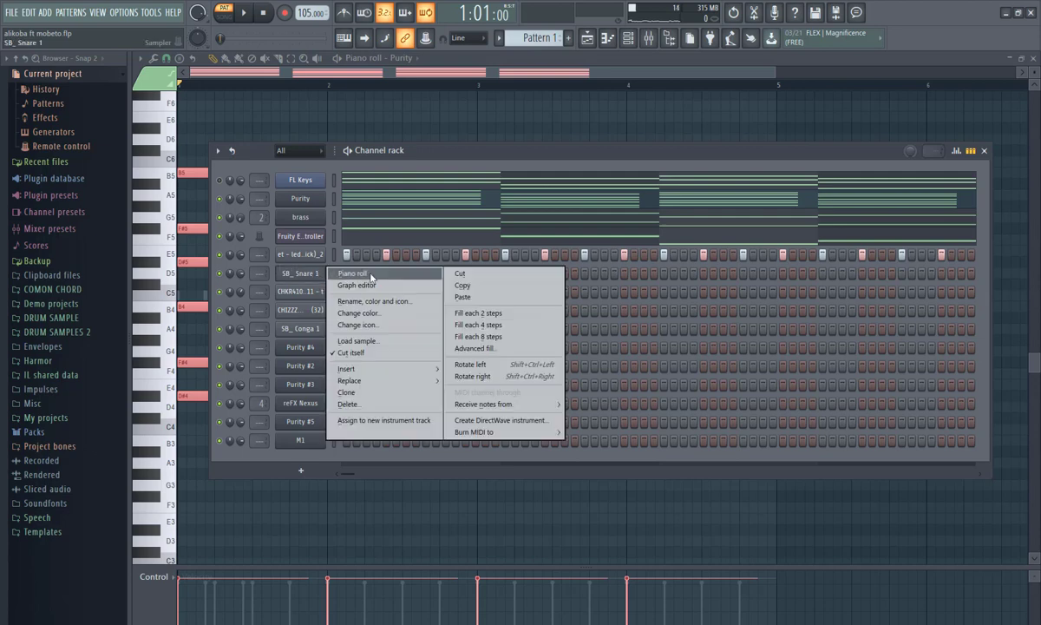
{"action": "left_click", "coordinate": [371, 276]}
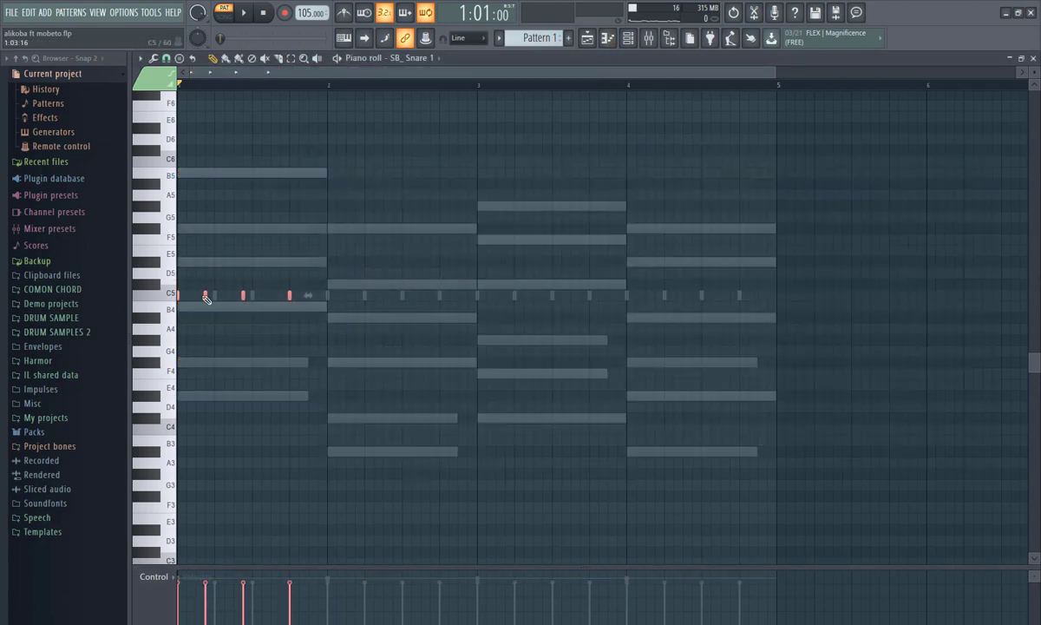
{"action": "left_click_drag", "start_coordinate": [206, 298], "coordinate": [353, 304]}
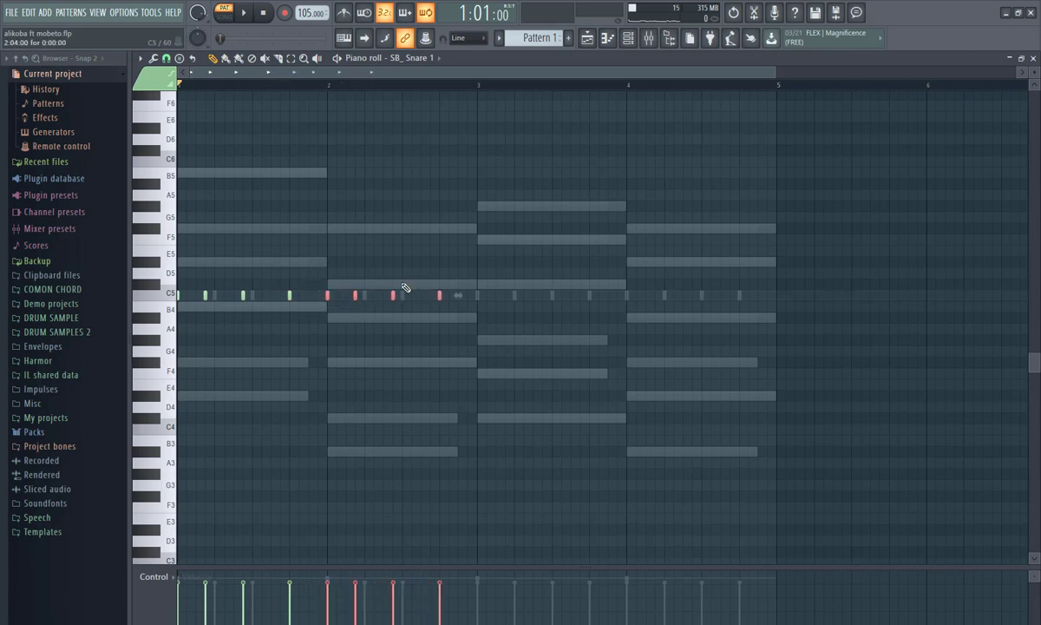
{"action": "mouse_move", "coordinate": [507, 247]}
{"action": "left_mouse_down"}
{"action": "mouse_move", "coordinate": [185, 329]}
{"action": "mouse_move", "coordinate": [192, 303]}
{"action": "mouse_move", "coordinate": [506, 302]}
{"action": "left_mouse_up"}
{"action": "key", "text": "space"}
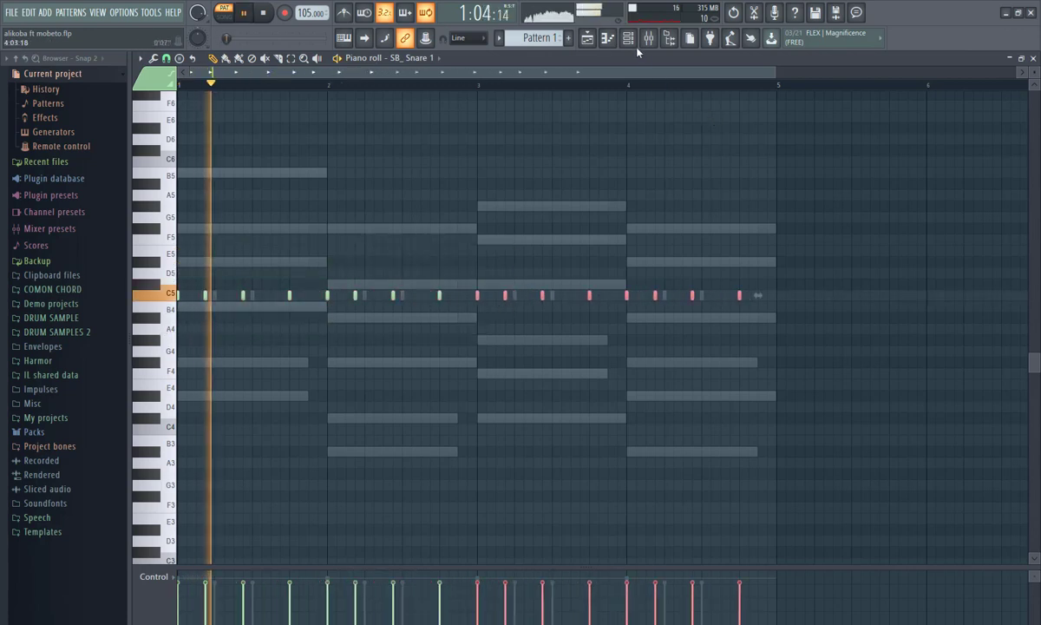
{"action": "left_click", "coordinate": [590, 43]}
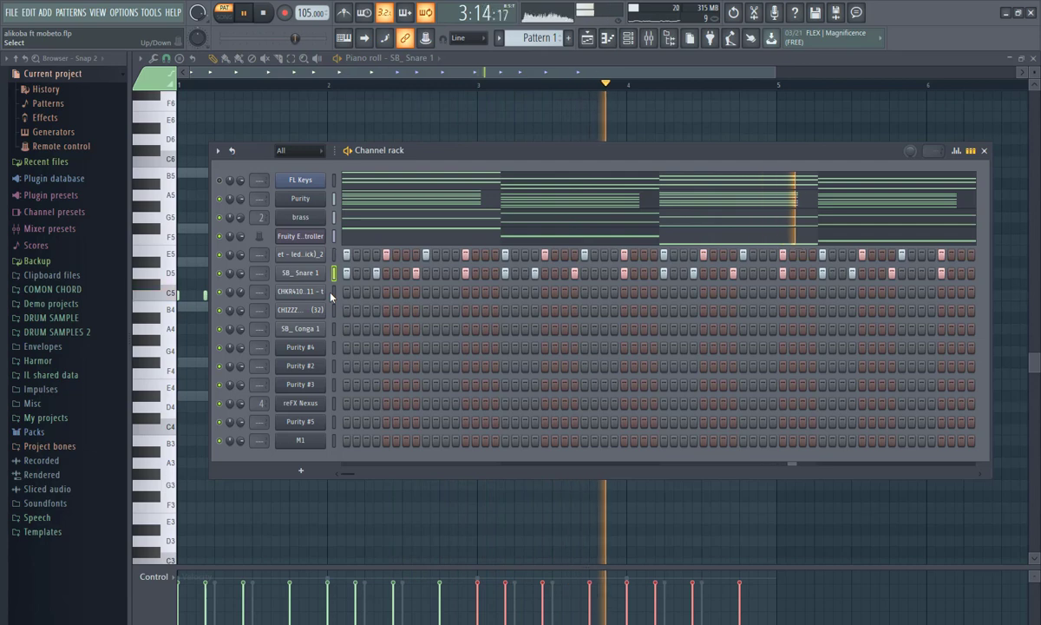
{"action": "key", "text": "space"}
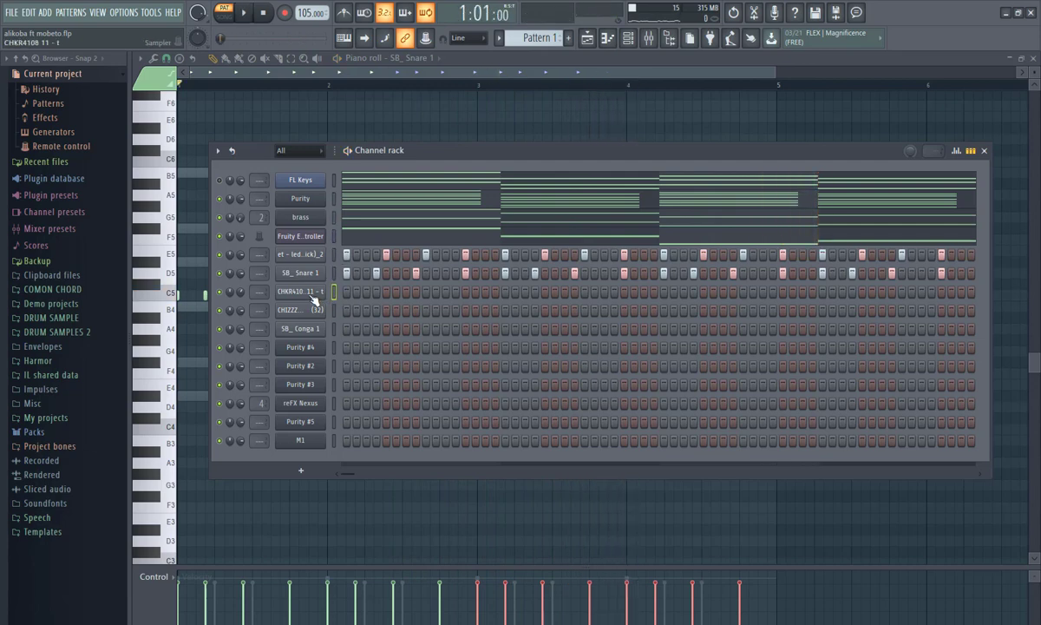
Place three consecutive C5 notes on the first beat of the CHKR4108 11 - t channel with 1/3 beat snap, and play them
{"action": "key", "text": "F7"}
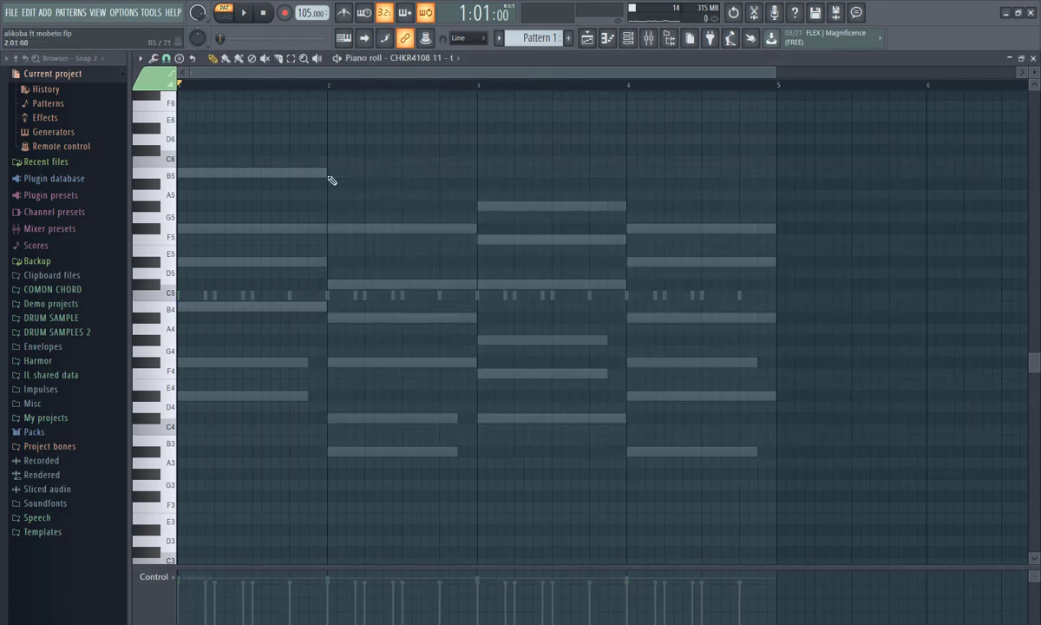
{"action": "left_click", "coordinate": [165, 58]}
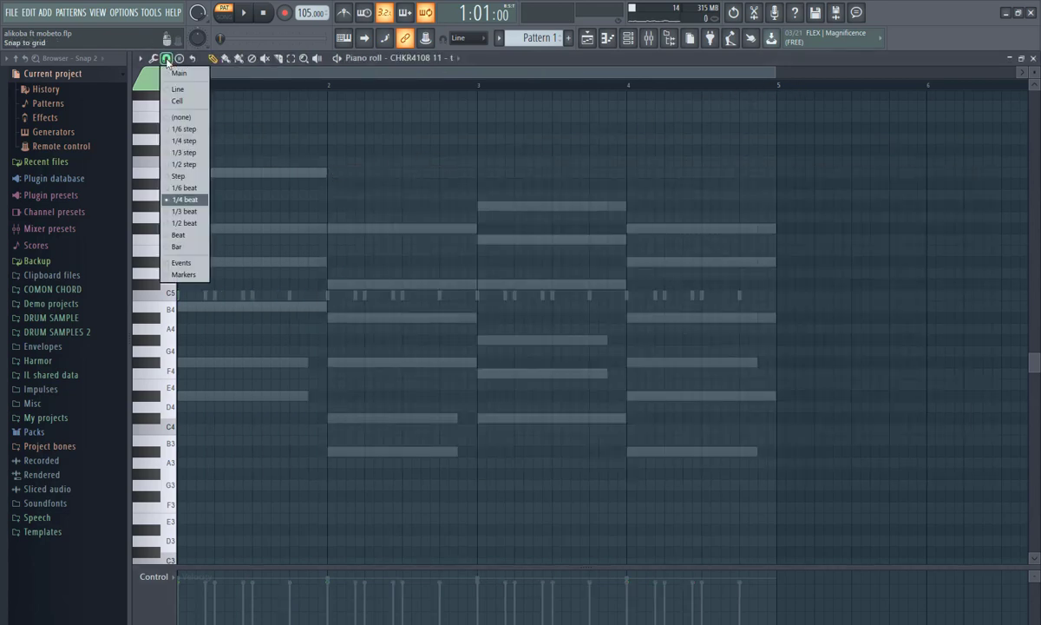
{"action": "left_click", "coordinate": [187, 218]}
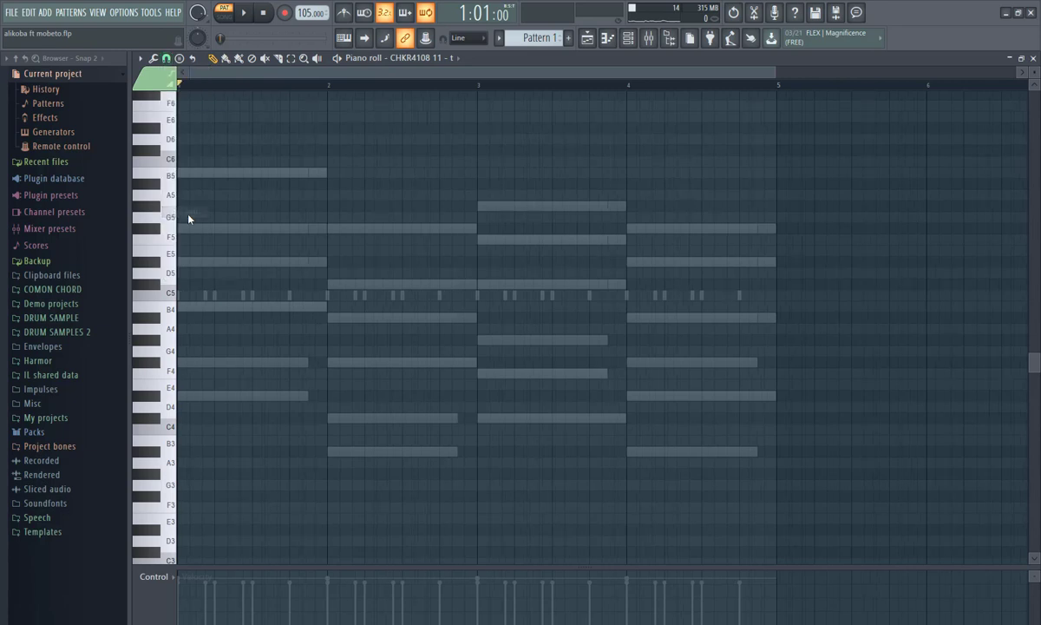
{"action": "left_click", "coordinate": [182, 296]}
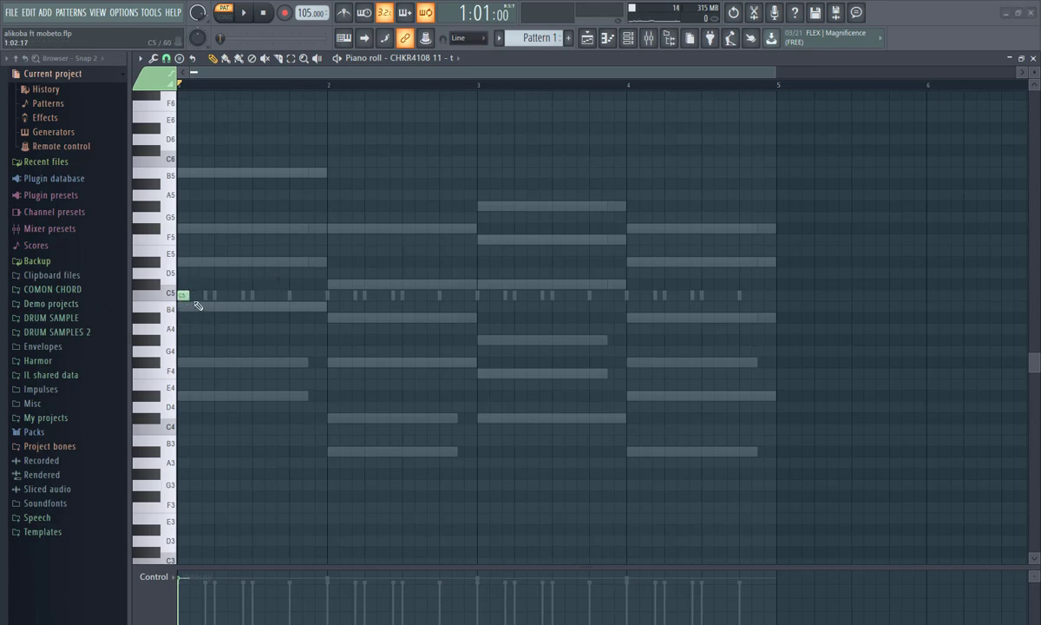
{"action": "left_click_drag", "start_coordinate": [196, 299], "coordinate": [197, 297]}
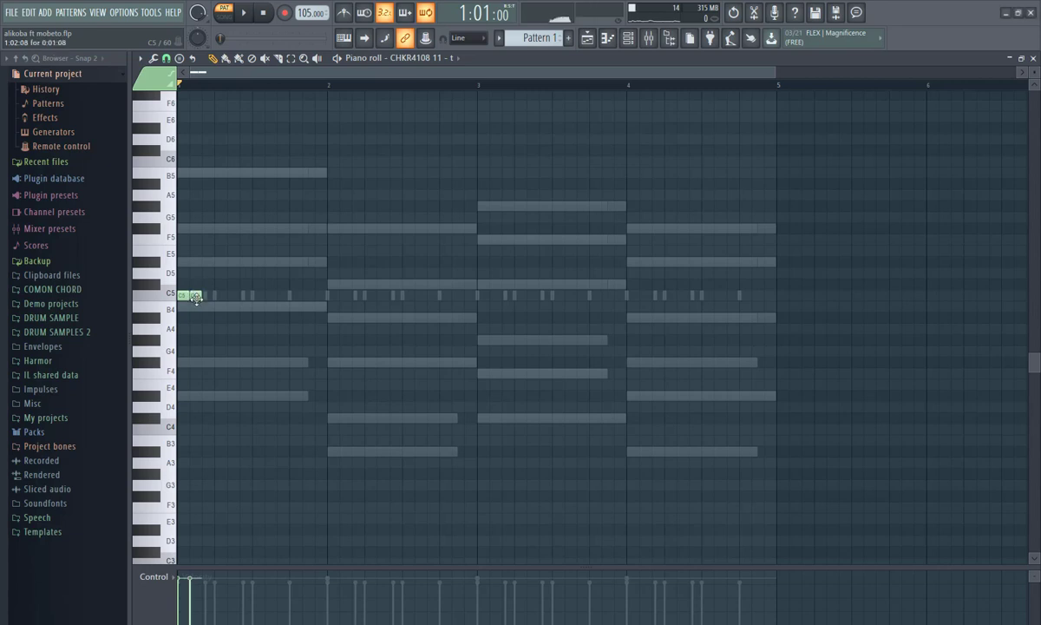
{"action": "left_click", "coordinate": [206, 299]}
{"action": "key", "text": "space"}
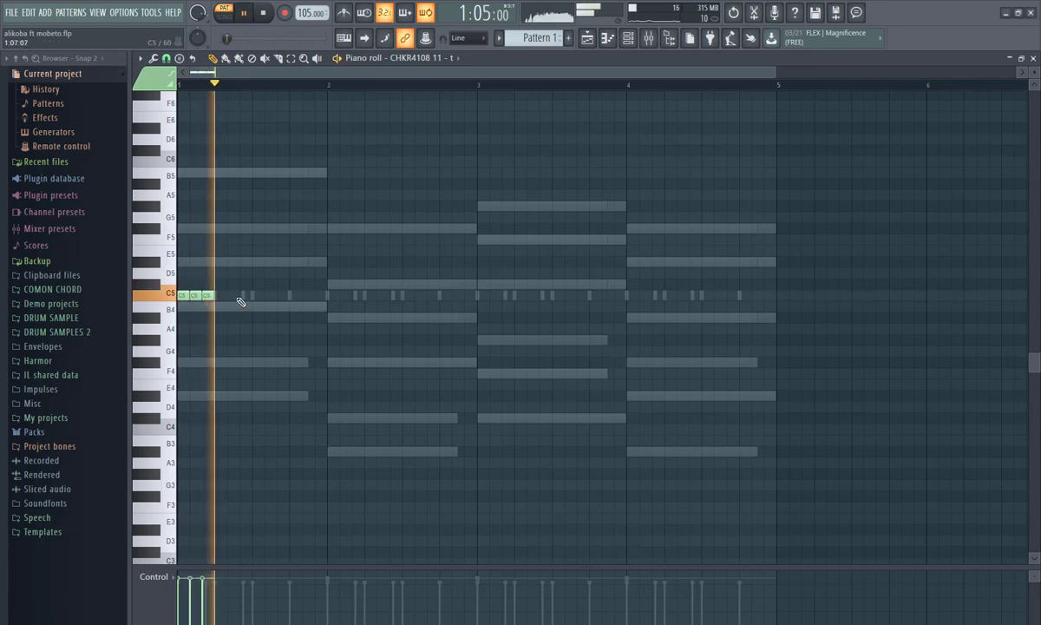
{"action": "key", "text": "space"}
Shorten the three CHKR4108 11 - t notes together from their ends to 0:00:22, and delete the stray A#4 note
{"action": "key", "text": "ctrl+a"}
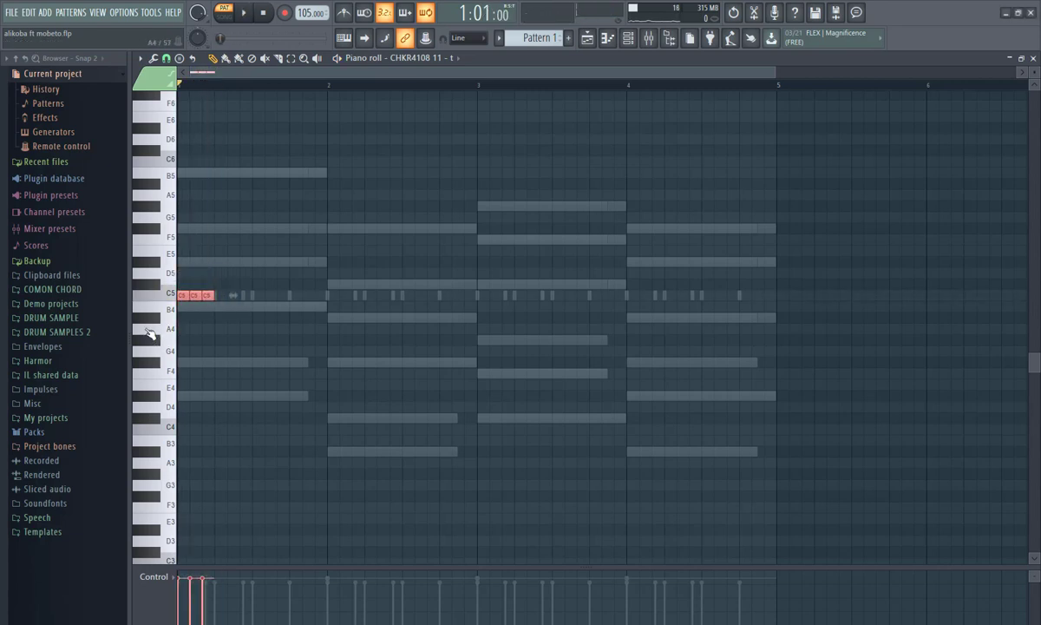
{"action": "left_click_drag", "start_coordinate": [217, 296], "coordinate": [211, 296]}
{"action": "left_click", "coordinate": [206, 318]}
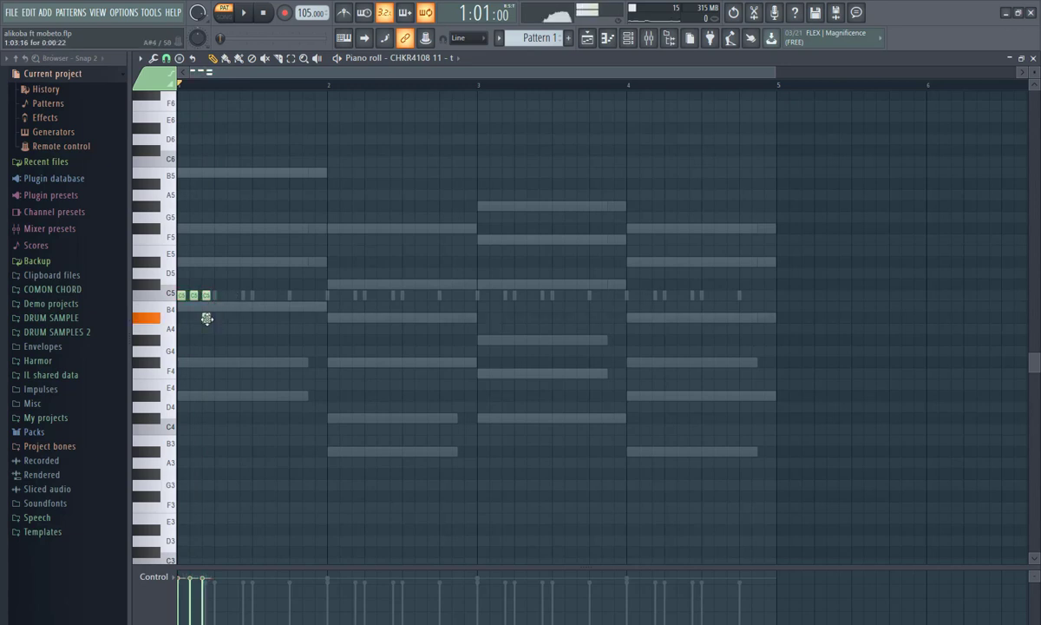
{"action": "right_click", "coordinate": [206, 318]}
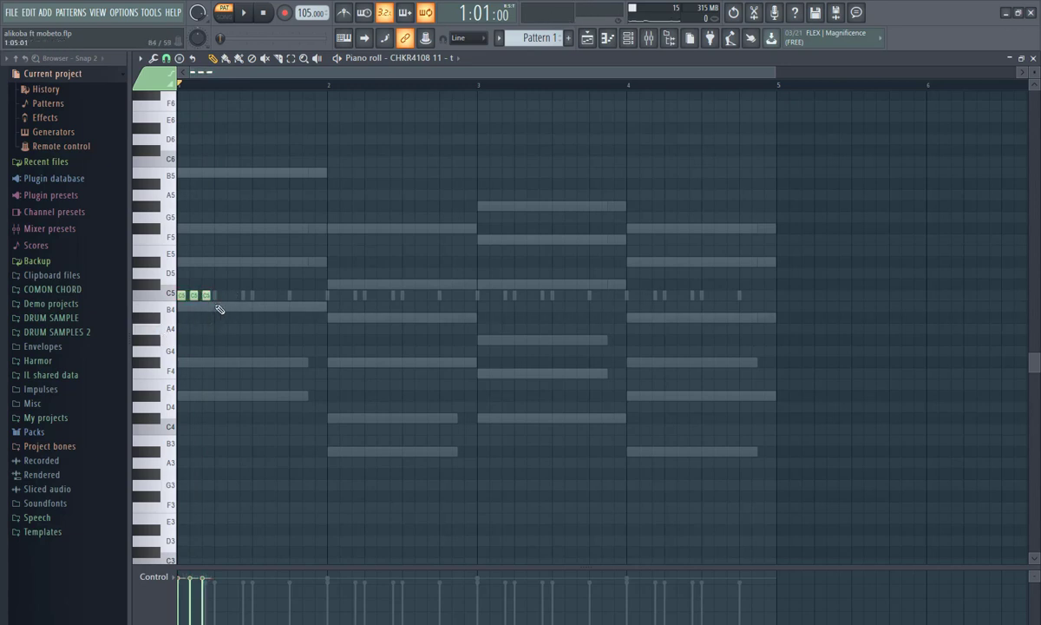
Add two short C5 notes on the last two thirds of beat two in the first bar, and play the rhythm
{"action": "key", "text": "space"}
{"action": "left_click", "coordinate": [232, 297]}
{"action": "left_click", "coordinate": [245, 297]}
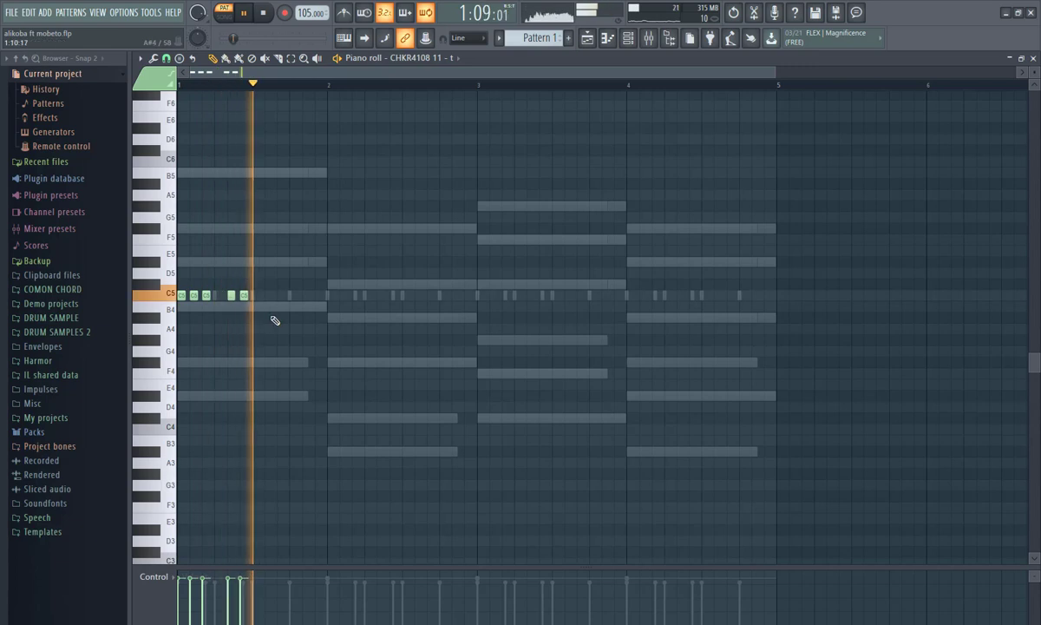
{"action": "key", "text": "space"}
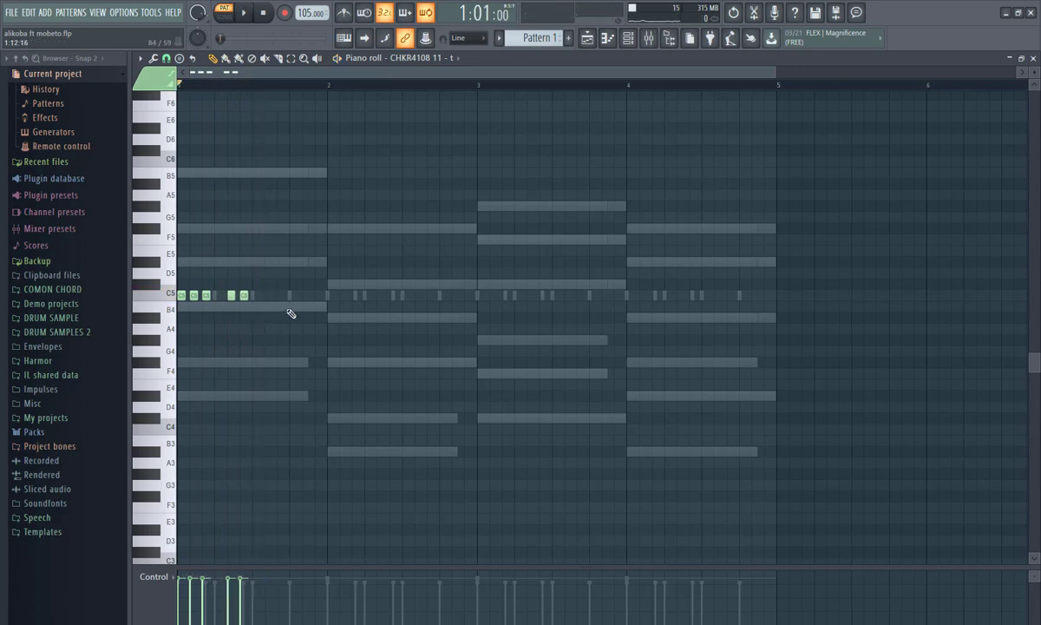
{"action": "key", "text": "space"}
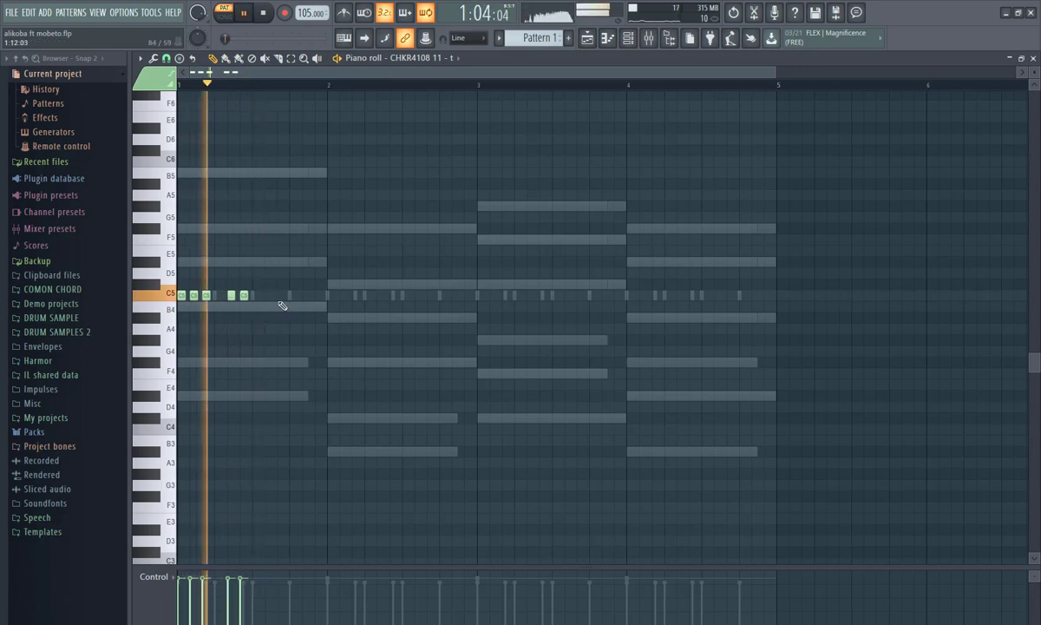
Add short C5 notes on the last two thirds of beat three and all three thirds of beat four, and play the bar
{"action": "left_click", "coordinate": [269, 296]}
{"action": "key", "text": "space"}
{"action": "left_click", "coordinate": [281, 295]}
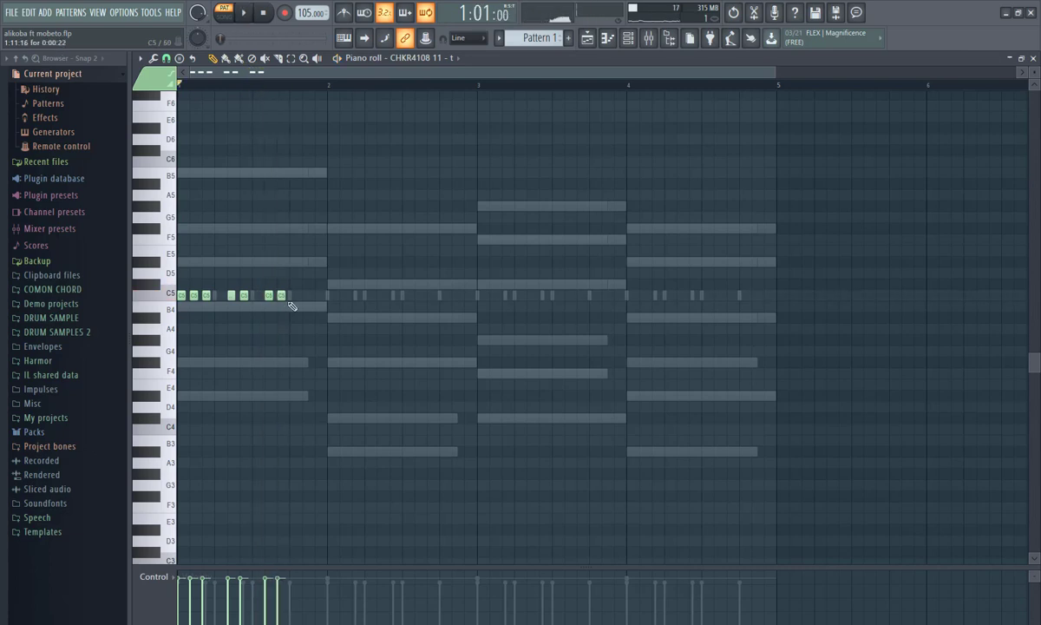
{"action": "left_click", "coordinate": [293, 296]}
{"action": "left_click", "coordinate": [306, 296]}
{"action": "left_click", "coordinate": [318, 296]}
{"action": "key", "text": "space"}
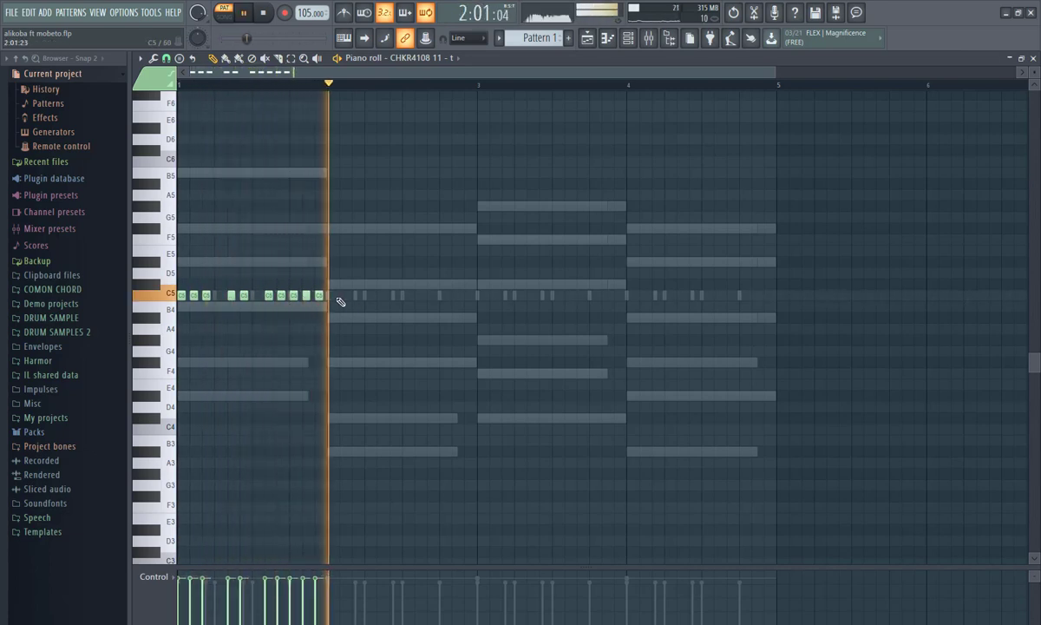
Duplicate the first bar's C5 rhythm into bar two, and copy both bars into bars three and four
{"action": "key", "text": "space"}
{"action": "left_click_drag", "start_coordinate": [333, 271], "coordinate": [170, 333]}
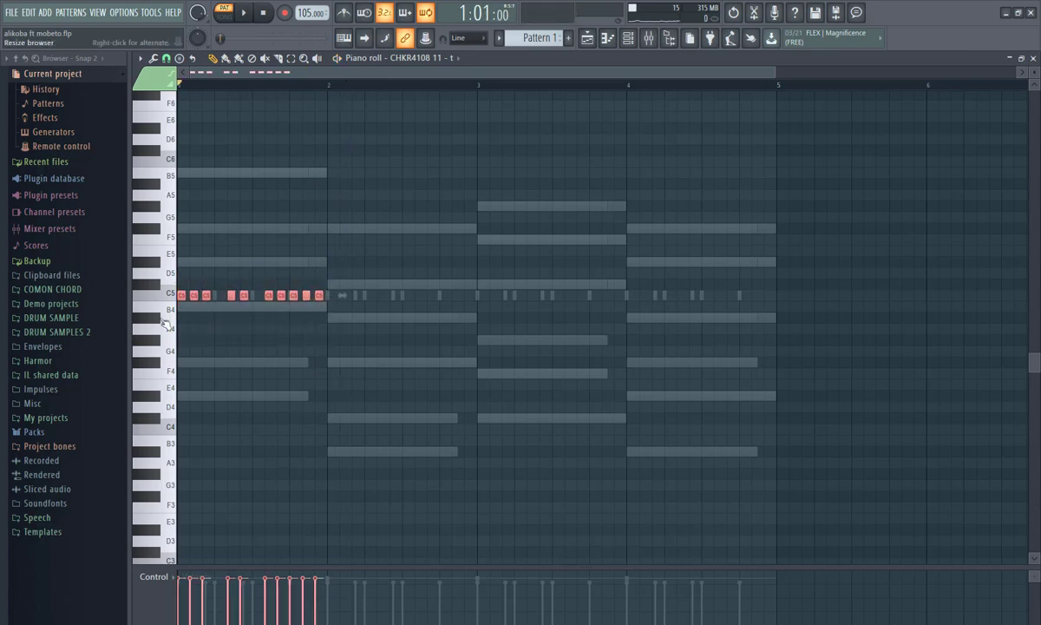
{"action": "left_click_drag", "start_coordinate": [192, 296], "coordinate": [338, 297]}
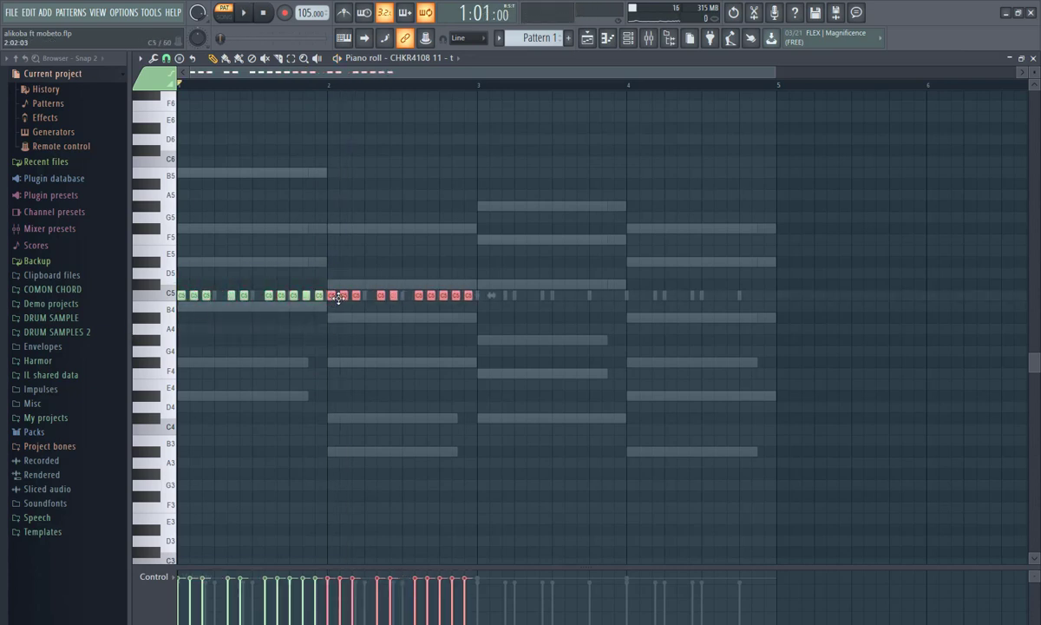
{"action": "key", "text": "space"}
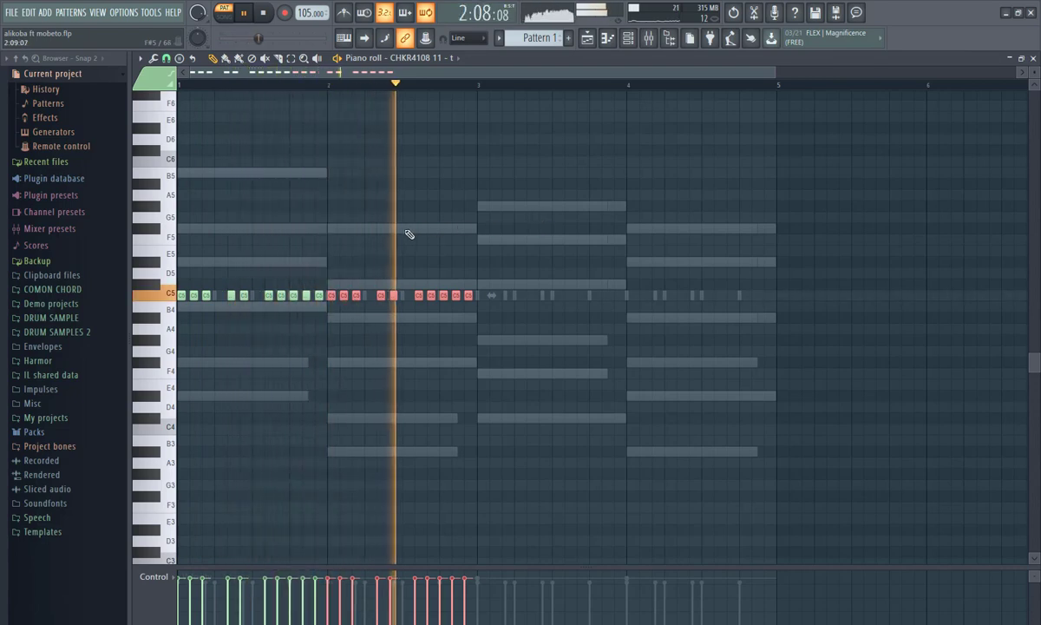
{"action": "key", "text": "space"}
{"action": "left_click_drag", "start_coordinate": [551, 247], "coordinate": [105, 334]}
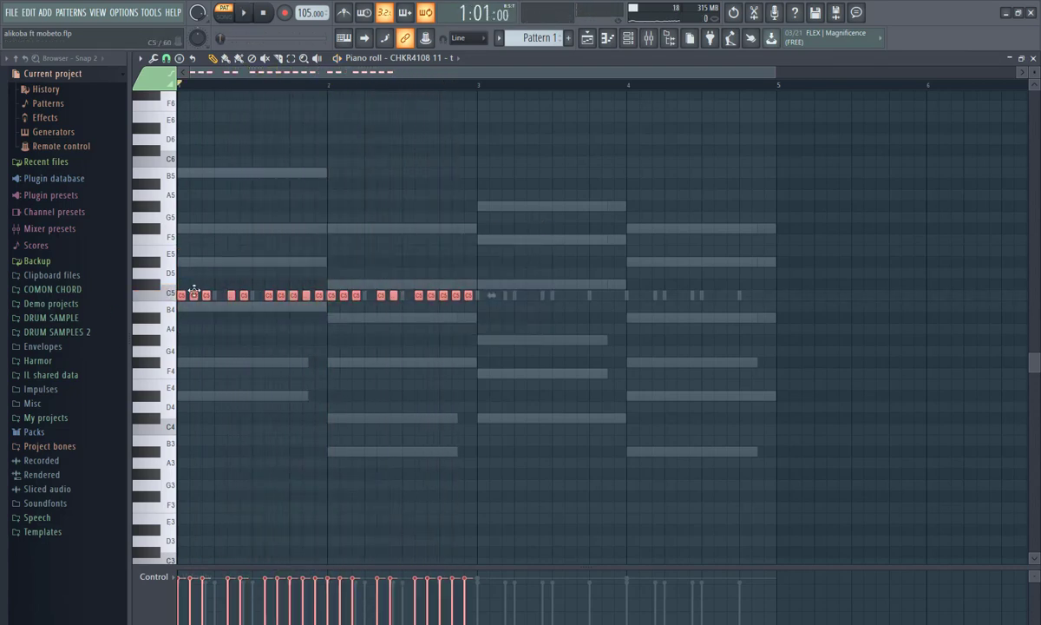
{"action": "left_click_drag", "start_coordinate": [195, 298], "coordinate": [500, 303]}
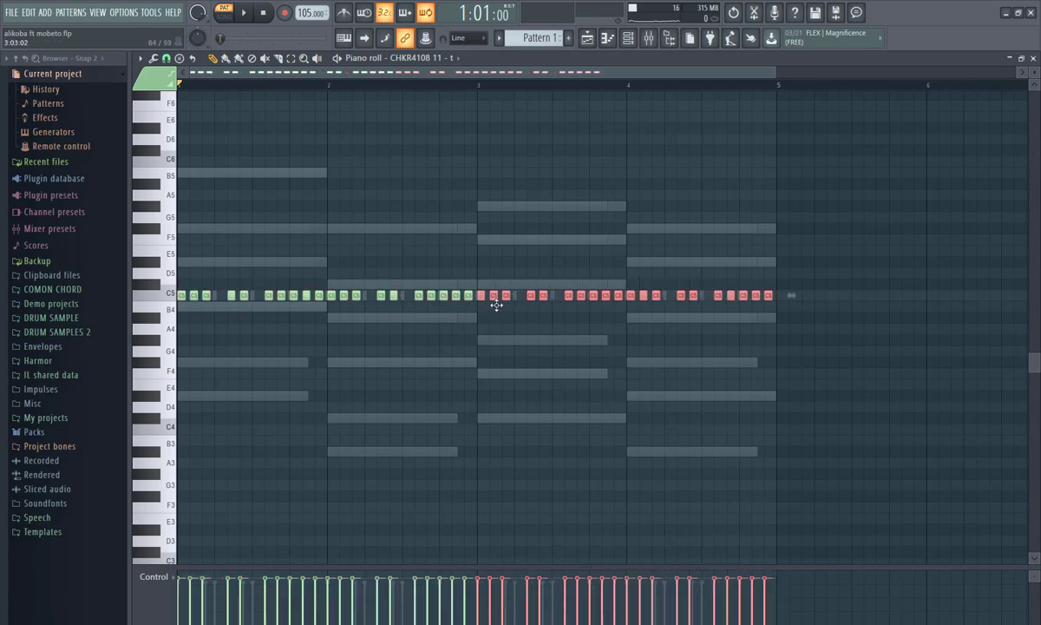
Open the piano roll of the CHIZZZEE - SNARE NO. (32) channel and play the pattern
{"action": "key", "text": "F6"}
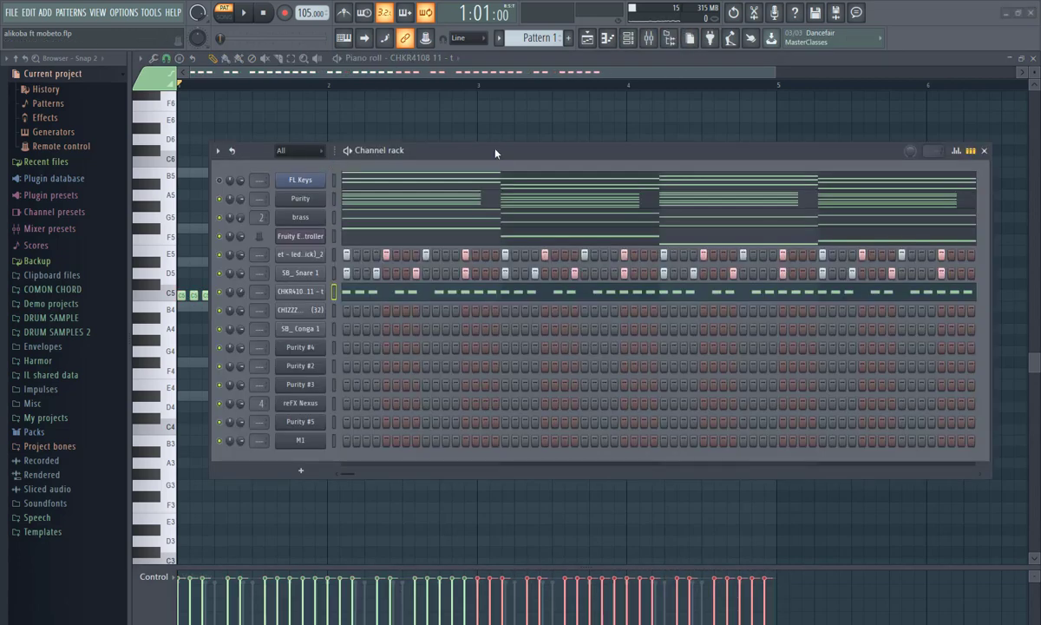
{"action": "left_click", "coordinate": [334, 312]}
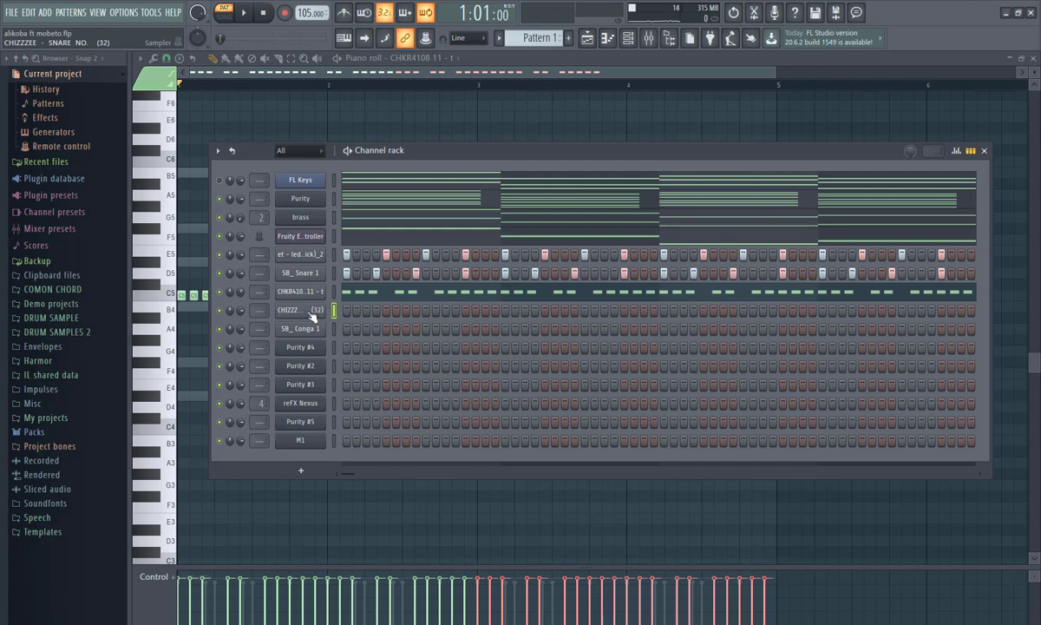
{"action": "right_click", "coordinate": [325, 308]}
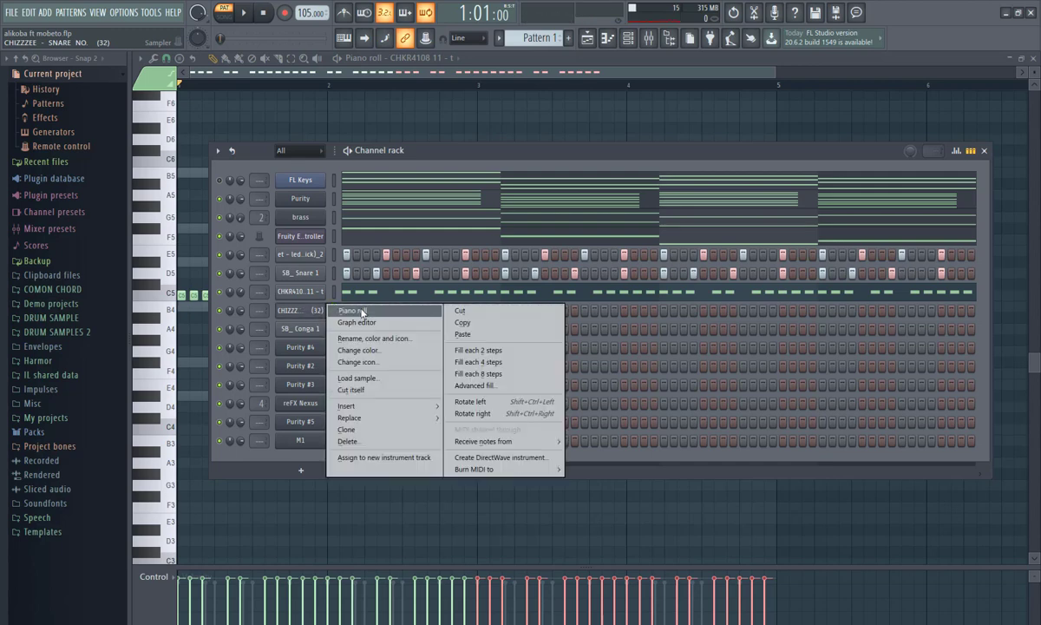
{"action": "left_click", "coordinate": [363, 311]}
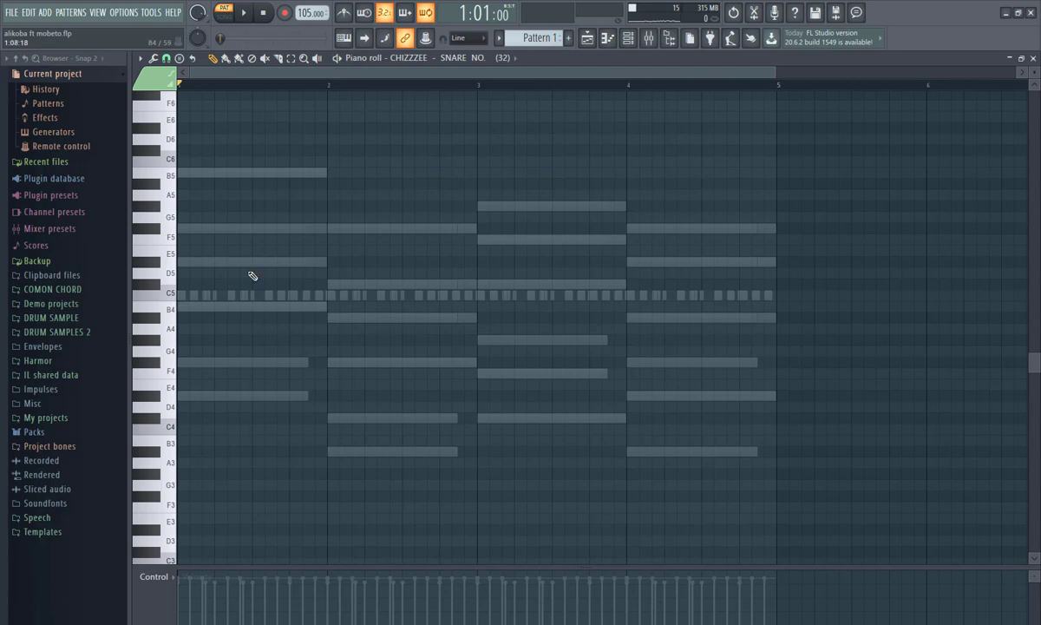
{"action": "key", "text": "space"}
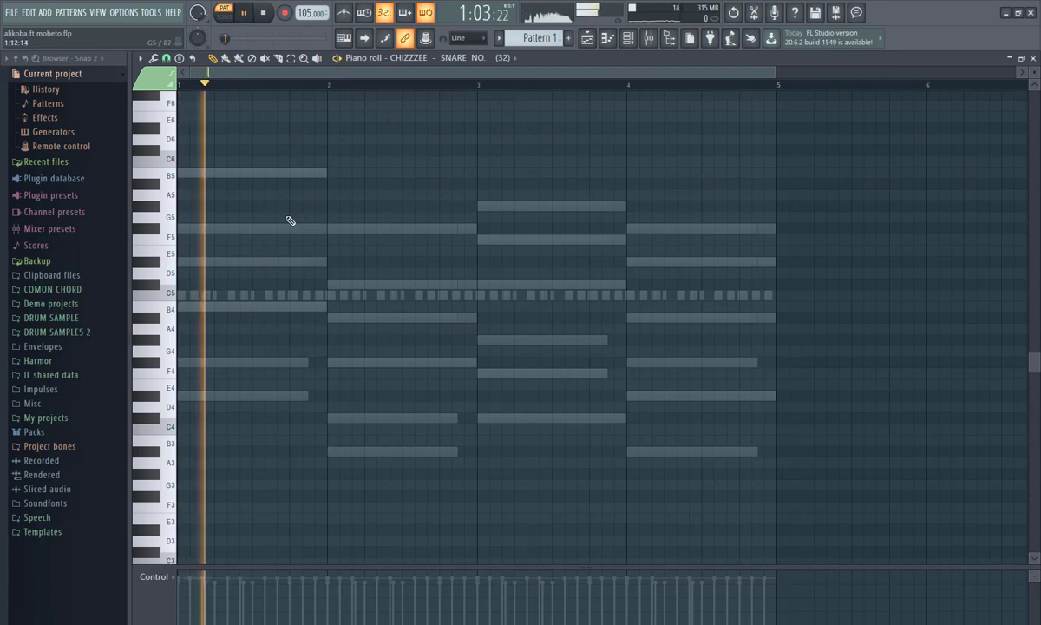
{"action": "key", "text": "space"}
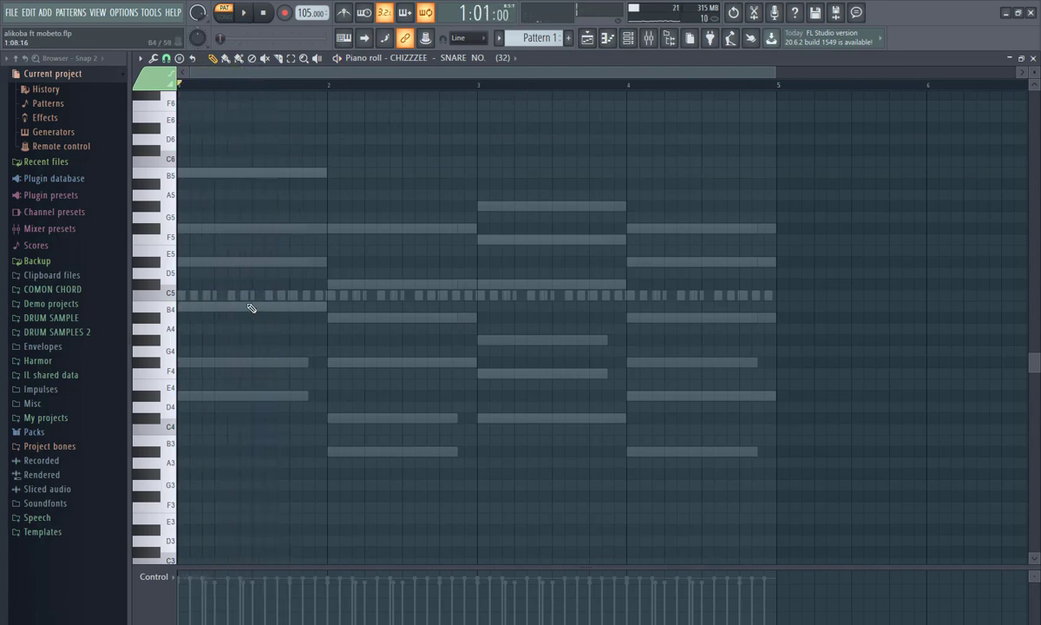
Try a C5 note on the last third of beat three in bar one, and play it
{"action": "left_click", "coordinate": [281, 295]}
{"action": "key", "text": "space"}
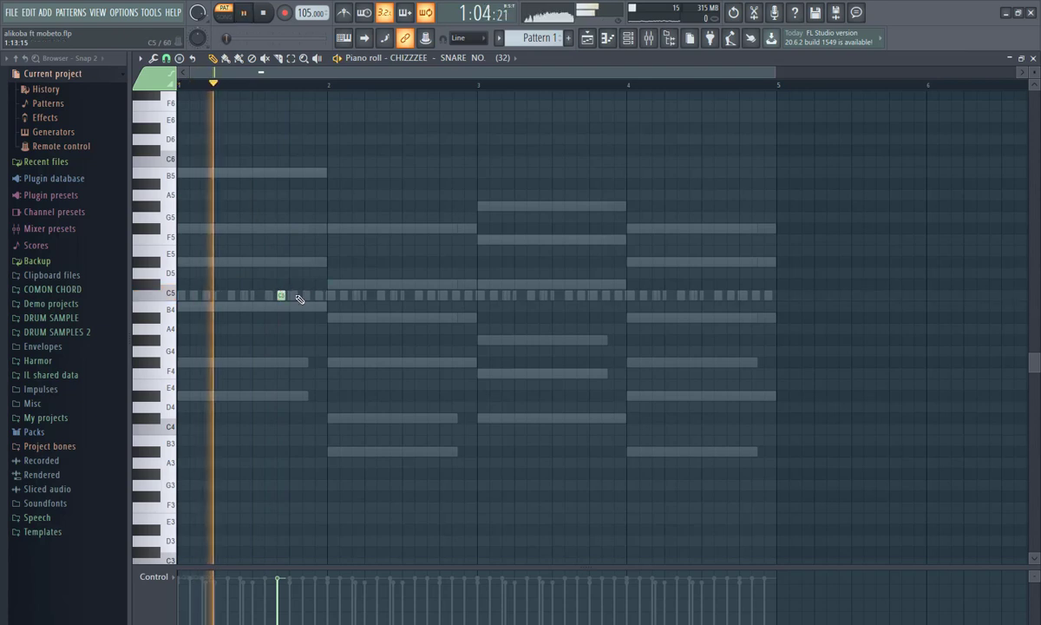
{"action": "key", "text": "space"}
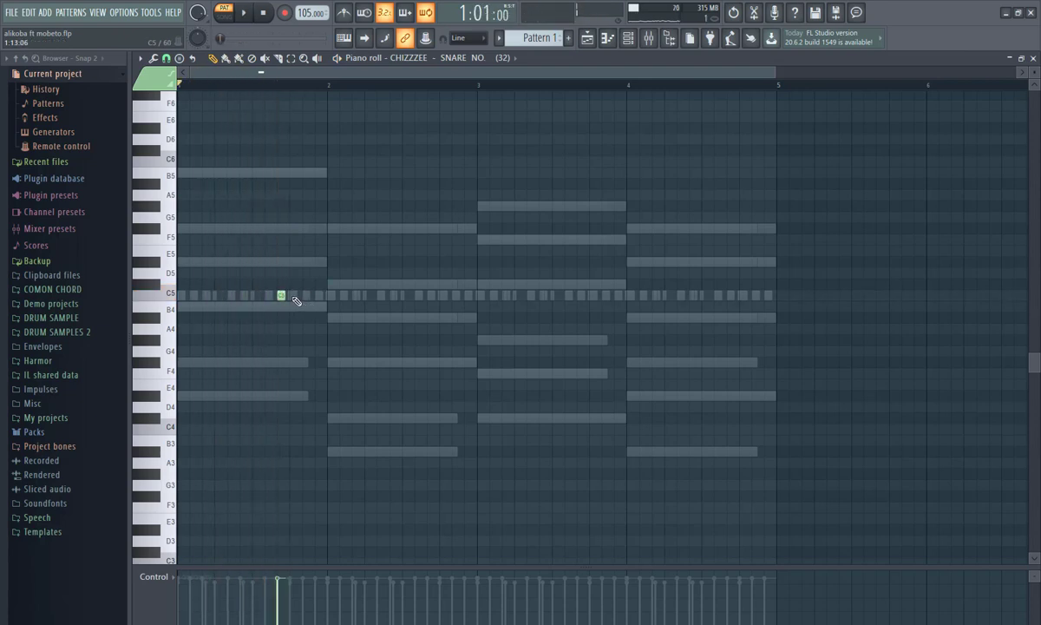
Put C5 notes only on beat two's last third, beat three's middle third and beat four's first third in bar one, and play them
{"action": "left_click", "coordinate": [306, 296]}
{"action": "left_click", "coordinate": [244, 296]}
{"action": "left_click", "coordinate": [268, 296]}
{"action": "right_click", "coordinate": [281, 297]}
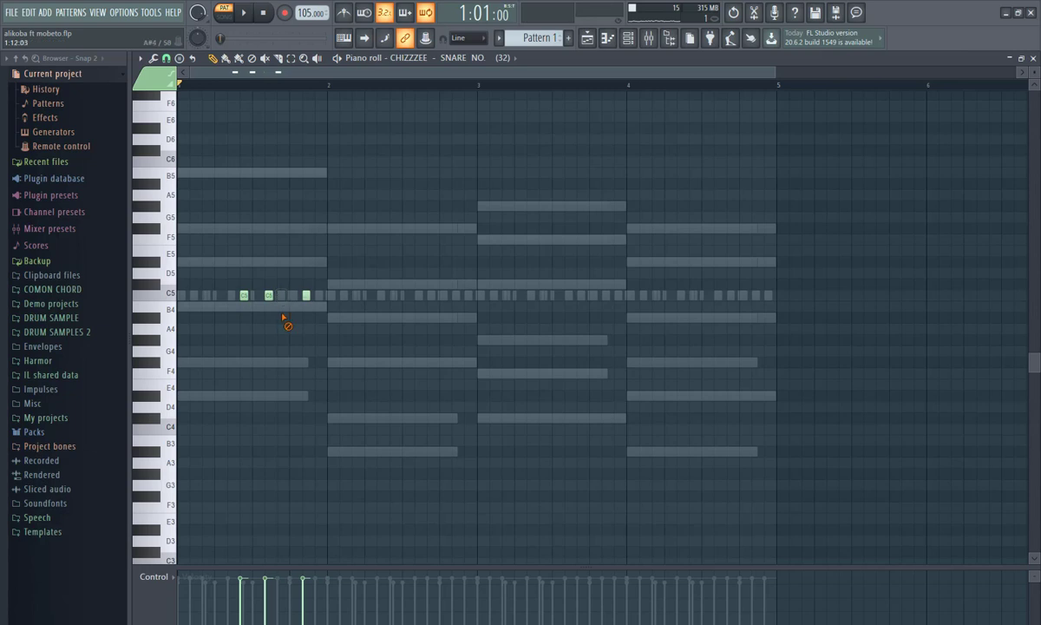
{"action": "left_click", "coordinate": [294, 297]}
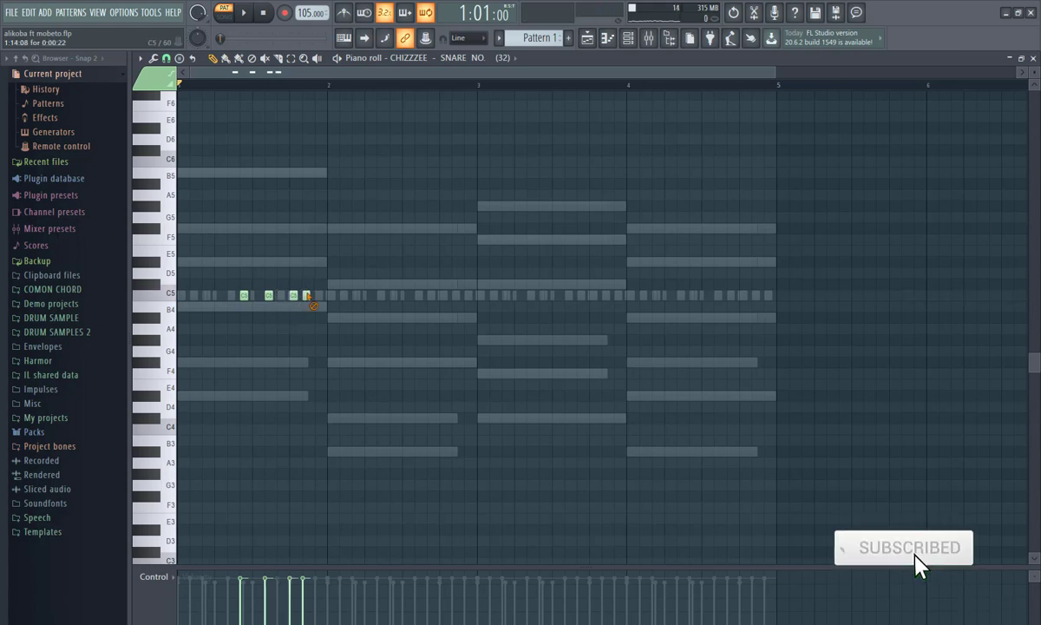
{"action": "right_click", "coordinate": [306, 296]}
{"action": "key", "text": "space"}
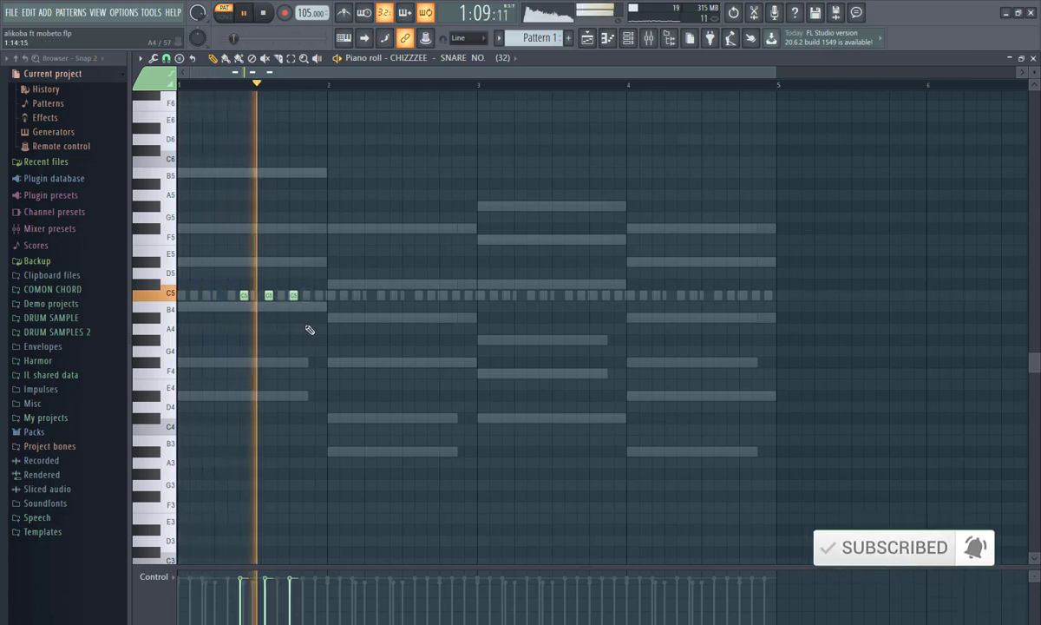
{"action": "key", "text": "space"}
Add a very short A#4 note just before the C5 note of beat three in bar one, and play from 1:06:08
{"action": "scroll", "coordinate": [260, 321], "scroll_direction": "up", "scroll_amount": 3}
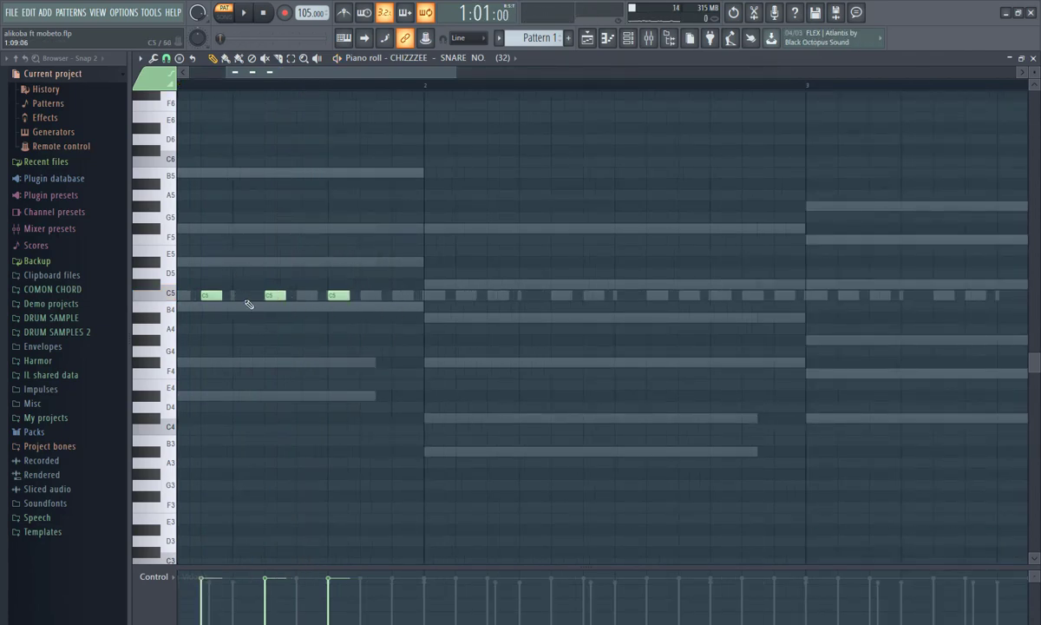
{"action": "left_click", "coordinate": [247, 318]}
{"action": "left_click_drag", "start_coordinate": [240, 318], "coordinate": [258, 317]}
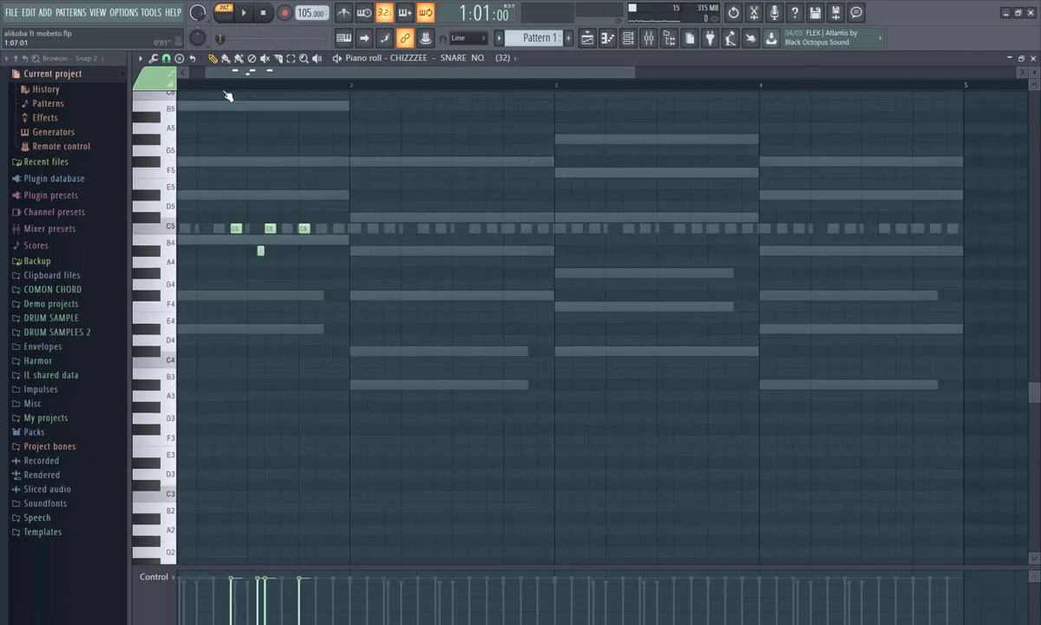
{"action": "left_click", "coordinate": [215, 85]}
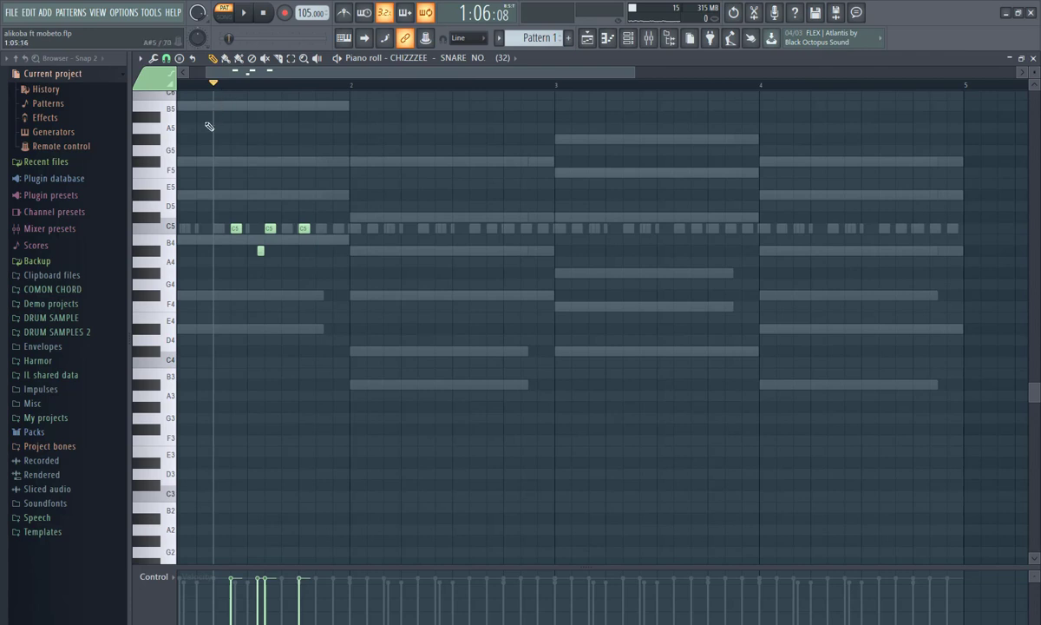
{"action": "key", "text": "space"}
{"action": "key", "text": "space"}
{"action": "key", "text": "space"}
{"action": "key", "text": "space"}
Duplicate bar one's four snare notes into bars two, three and four, and save the project
{"action": "left_click_drag", "start_coordinate": [350, 199], "coordinate": [179, 304]}
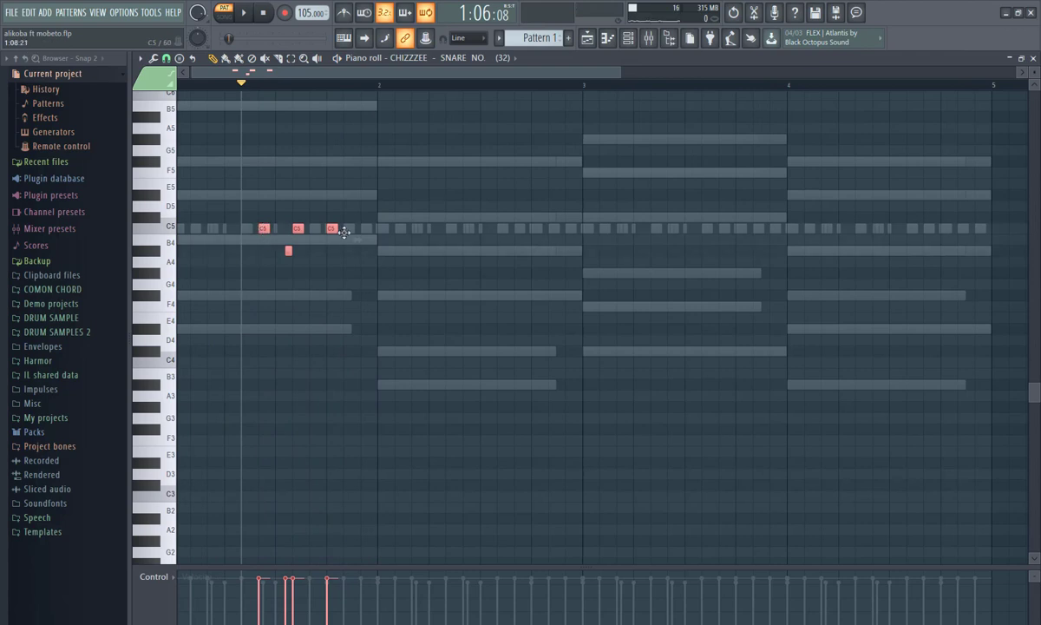
{"action": "key", "text": "ctrl+b"}
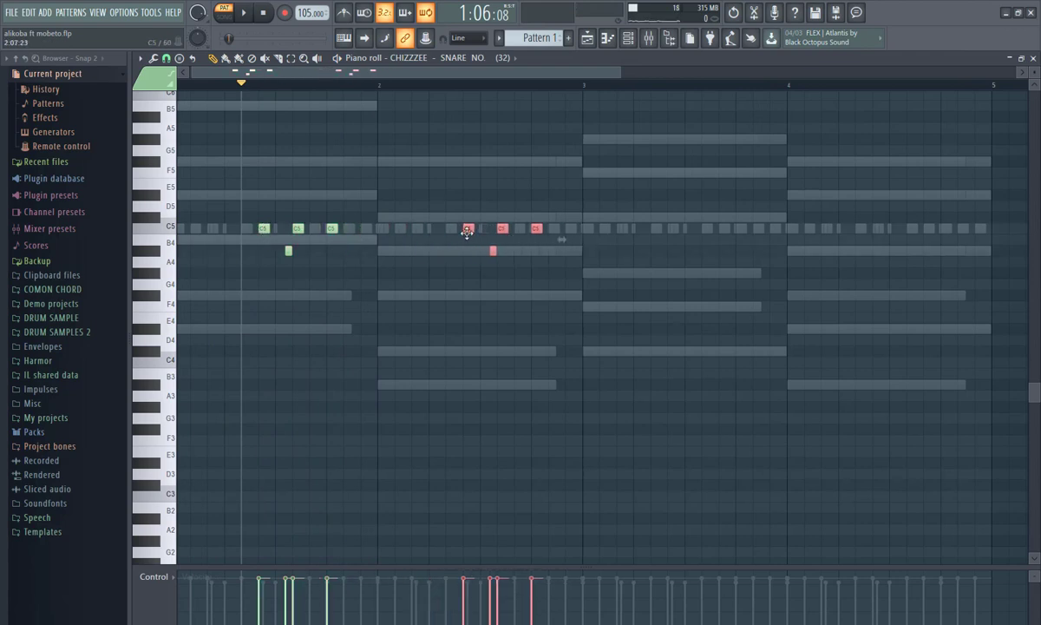
{"action": "left_click_drag", "start_coordinate": [609, 201], "coordinate": [401, 291]}
{"action": "left_click_drag", "start_coordinate": [469, 228], "coordinate": [880, 234]}
{"action": "key", "text": "ctrl+s"}
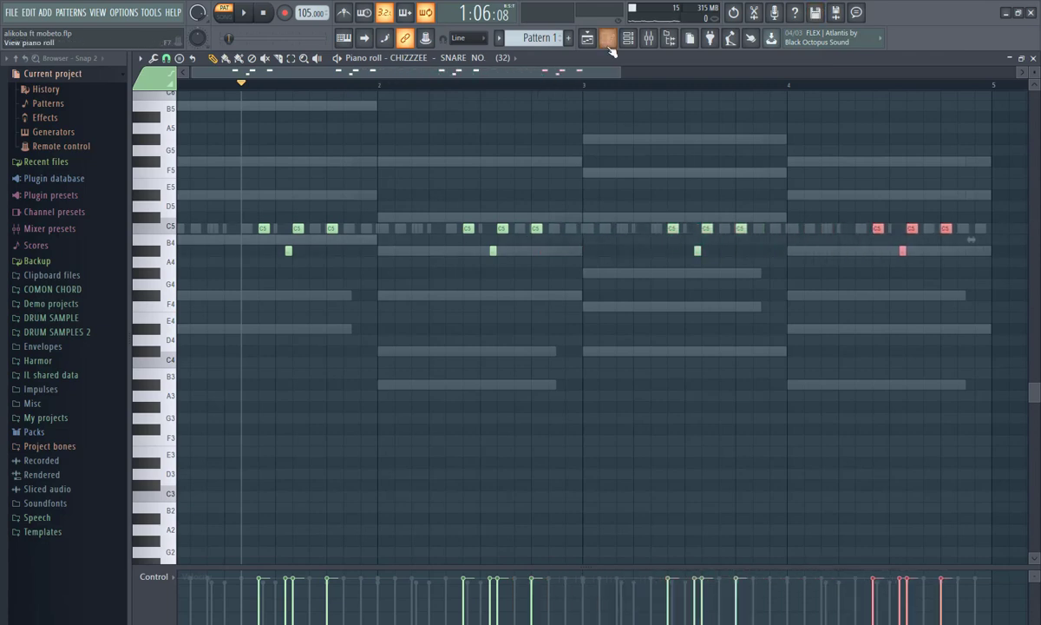
Play the pattern, and copy the notes of the CHIZZZEE - SNARE NO. (32) channel to the SB_ Conga 1 channel
{"action": "key", "text": "space"}
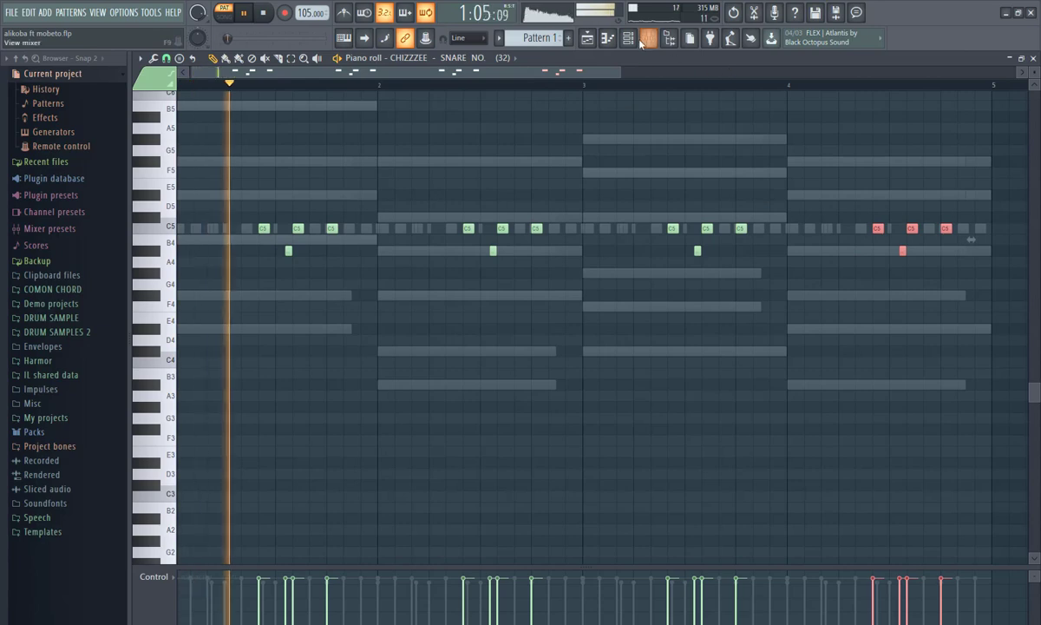
{"action": "left_click", "coordinate": [629, 40]}
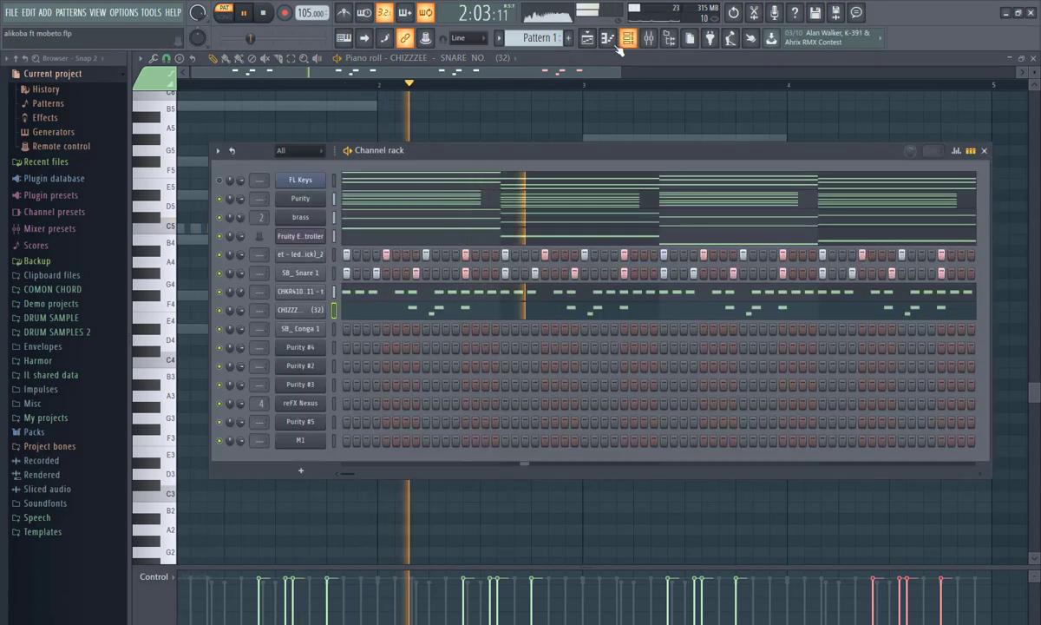
{"action": "key", "text": "space"}
{"action": "right_click", "coordinate": [324, 317]}
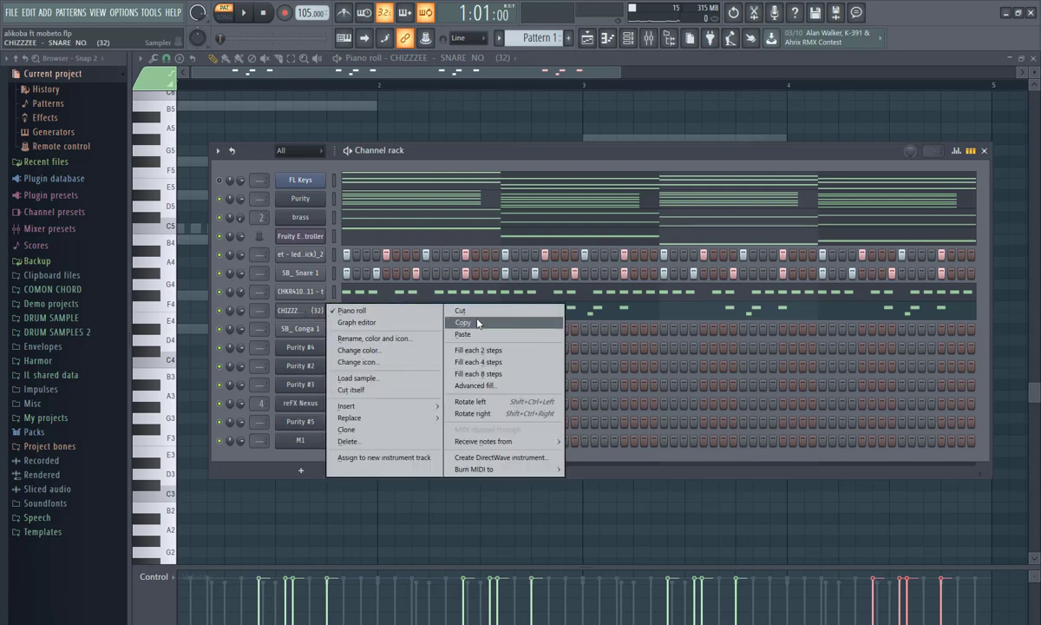
{"action": "left_click", "coordinate": [455, 328]}
{"action": "right_click", "coordinate": [317, 330]}
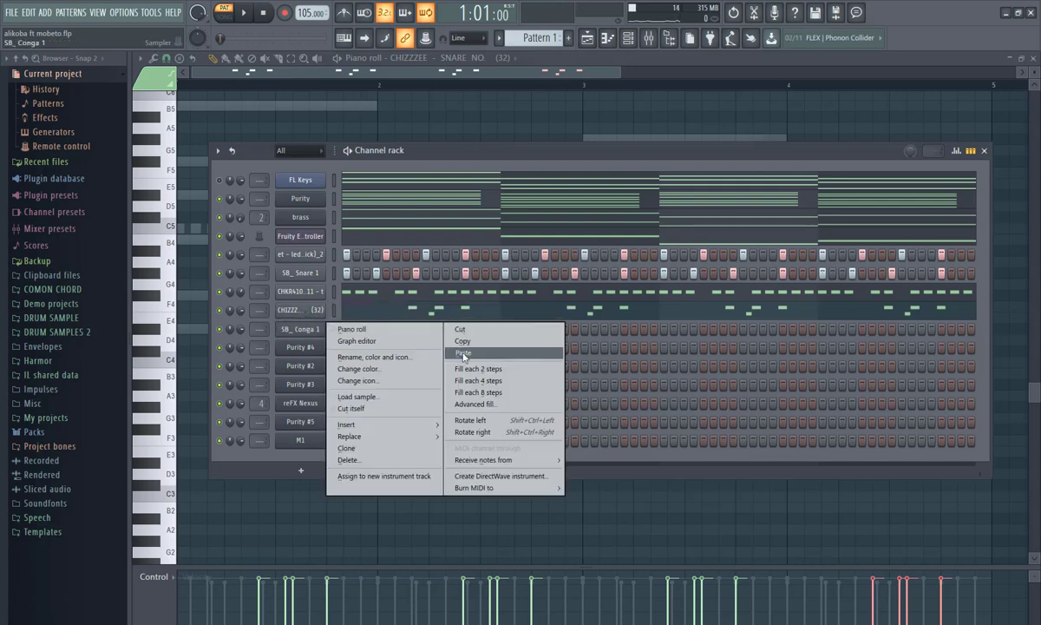
{"action": "left_click", "coordinate": [464, 355]}
Open the SB_ Conga 1 piano roll and play the pasted notes
{"action": "left_click", "coordinate": [372, 327]}
{"action": "key", "text": "space"}
{"action": "scroll", "coordinate": [390, 280], "scroll_direction": "up", "scroll_amount": 4}
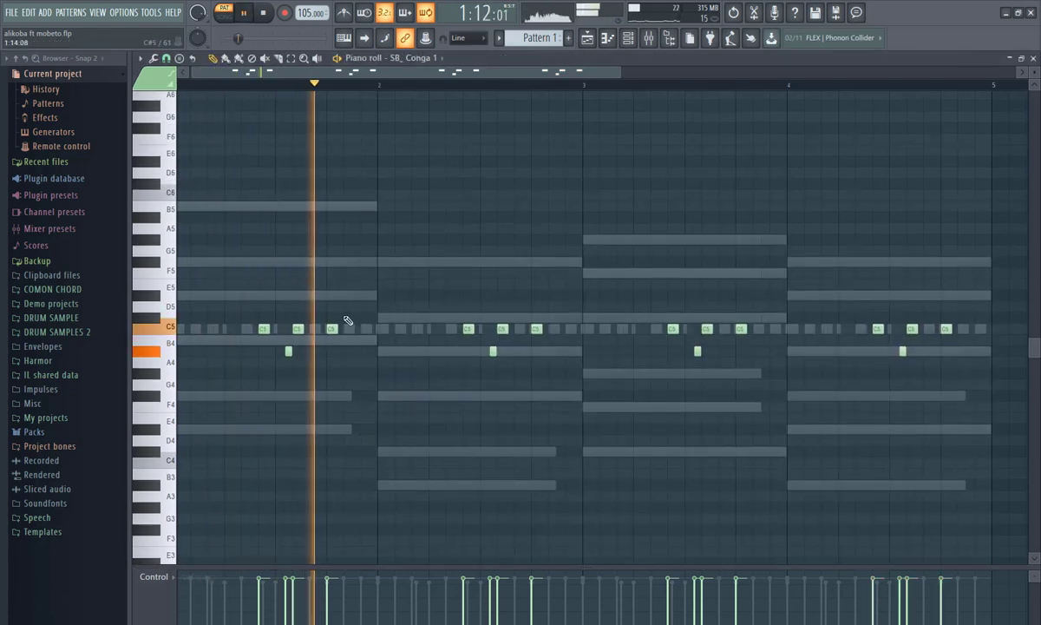
{"action": "key", "text": "space"}
Add a G#5 conga note on the last third of beat four in bar one, and play the bar
{"action": "left_click", "coordinate": [348, 261]}
{"action": "left_click_drag", "start_coordinate": [346, 252], "coordinate": [349, 227]}
{"action": "key", "text": "space"}
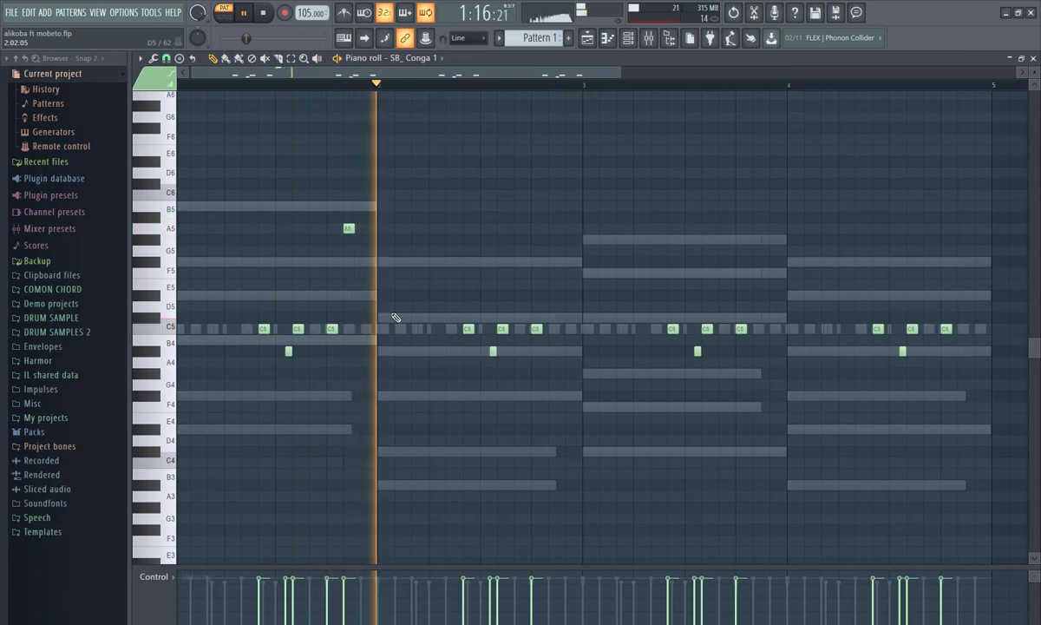
{"action": "key", "text": "space"}
{"action": "left_click_drag", "start_coordinate": [348, 229], "coordinate": [357, 230]}
{"action": "key", "text": "space"}
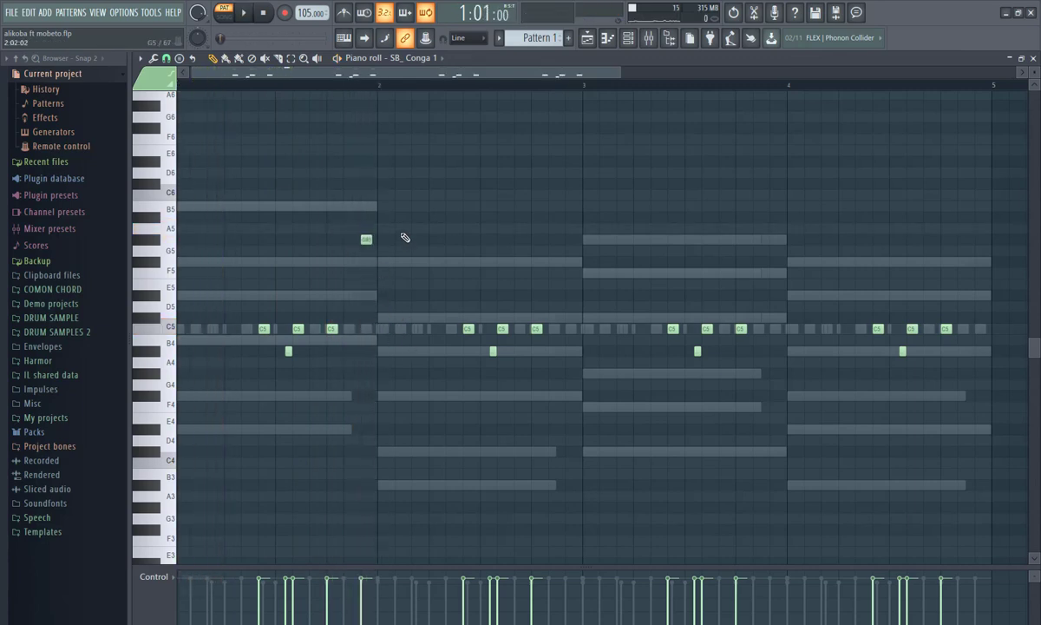
Add matching G#5 conga notes on the last third of beat four in bars two, three and four, and play the pattern
{"action": "left_click", "coordinate": [570, 240]}
{"action": "left_click", "coordinate": [773, 240]}
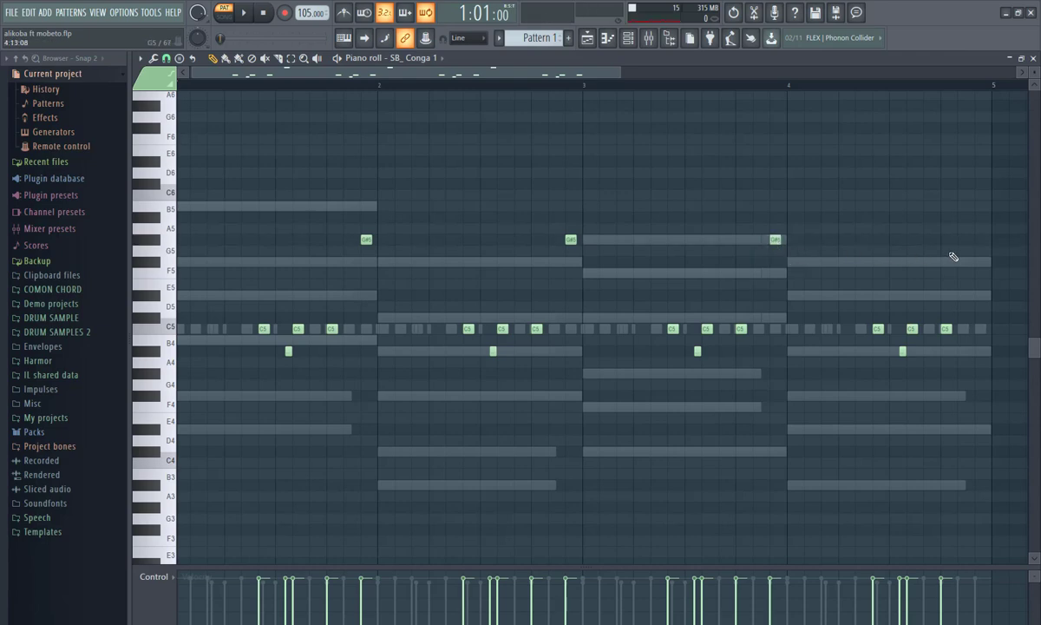
{"action": "left_click", "coordinate": [978, 240]}
{"action": "key", "text": "space"}
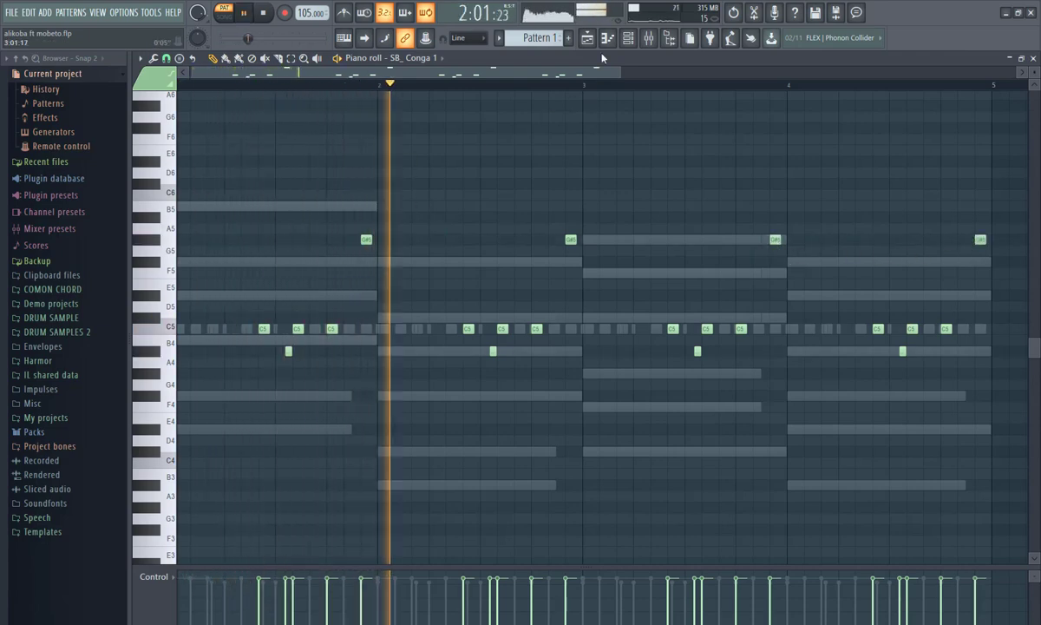
{"action": "key", "text": "F6"}
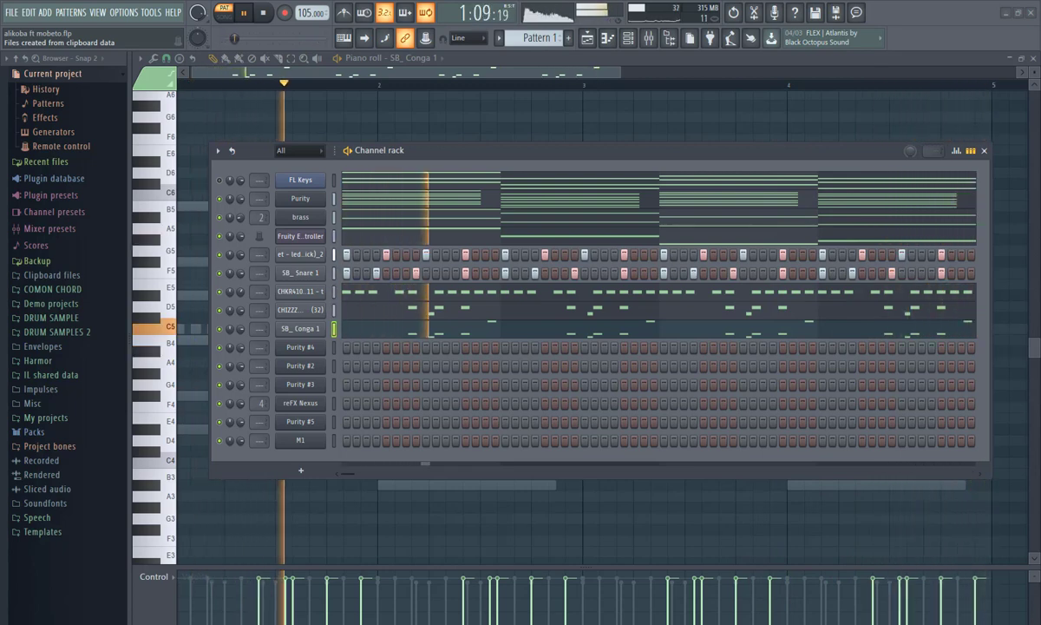
{"action": "key", "text": "space"}
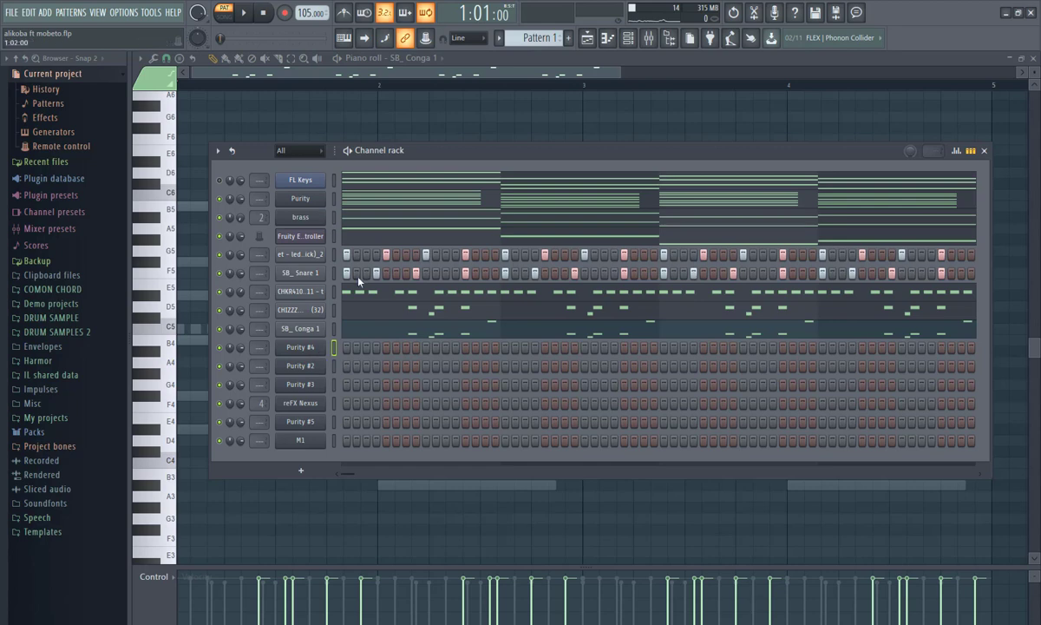
Copy the FL Keys channel's notes to the Purity #4 channel, and open its piano roll
{"action": "right_click", "coordinate": [332, 183]}
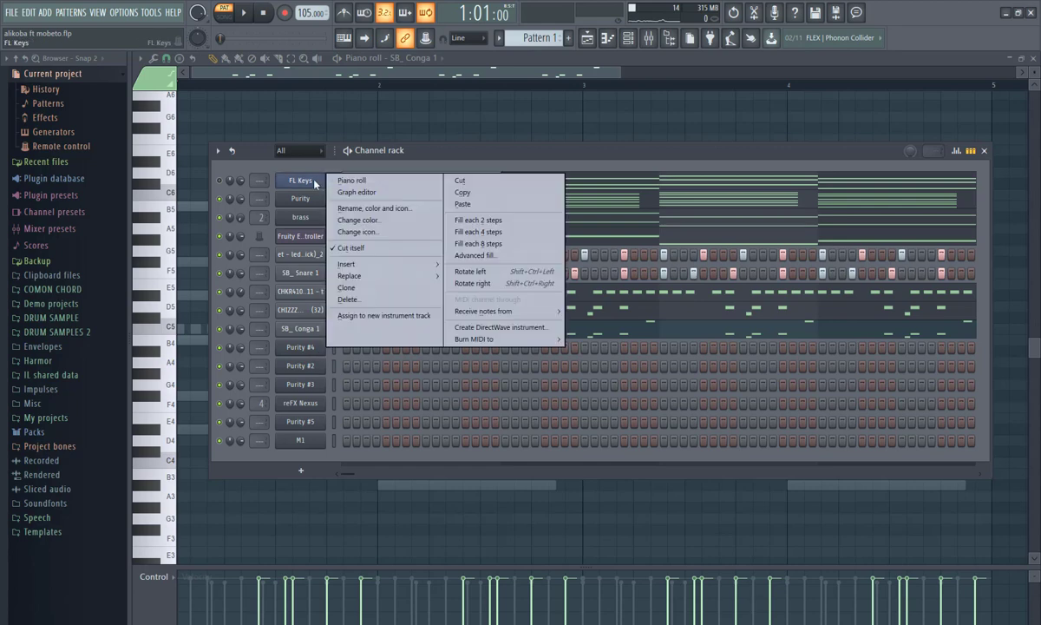
{"action": "left_click", "coordinate": [451, 184]}
{"action": "right_click", "coordinate": [333, 354]}
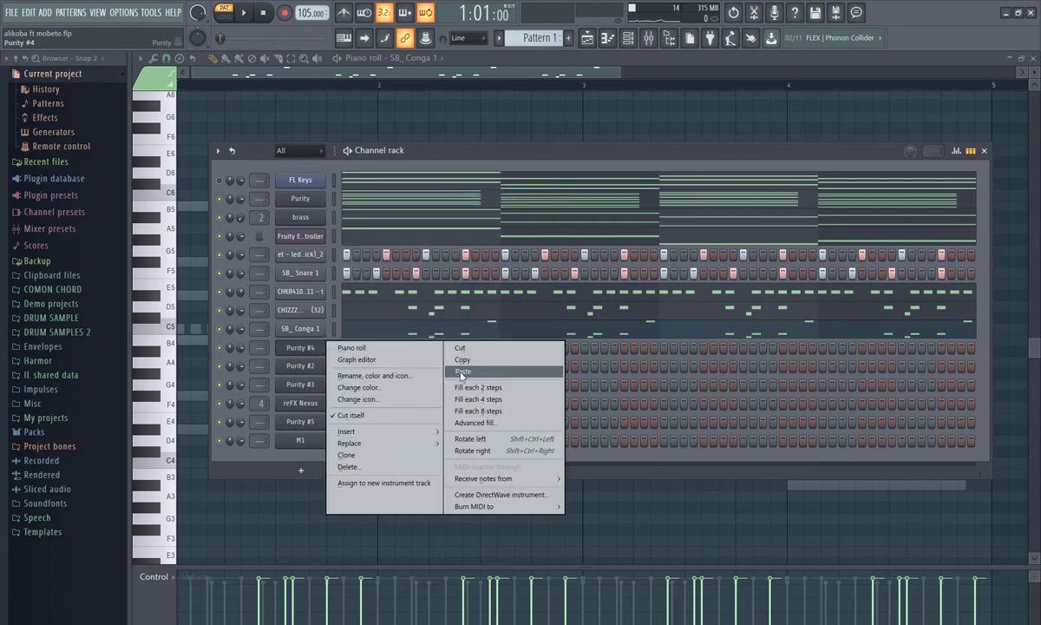
{"action": "left_click", "coordinate": [453, 368]}
{"action": "left_click", "coordinate": [357, 355]}
{"action": "key", "text": "space"}
{"action": "key", "text": "space"}
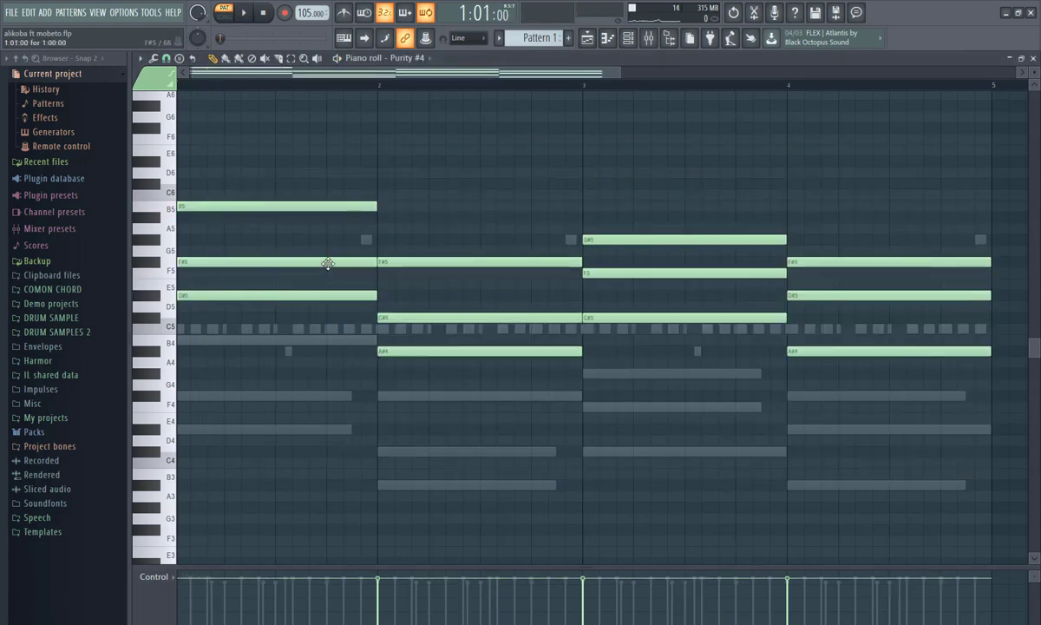
Transpose all Purity #4 chord notes down one octave, and shorten them together to one third of a beat
{"action": "key", "text": "ctrl+Down"}
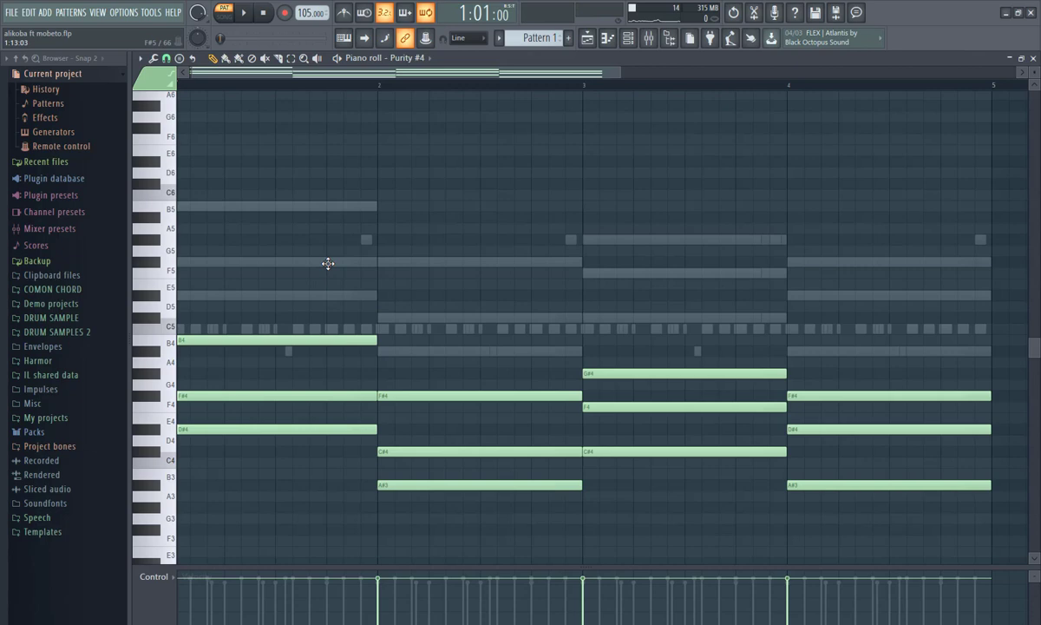
{"action": "scroll", "coordinate": [529, 223], "scroll_direction": "down", "scroll_amount": 3}
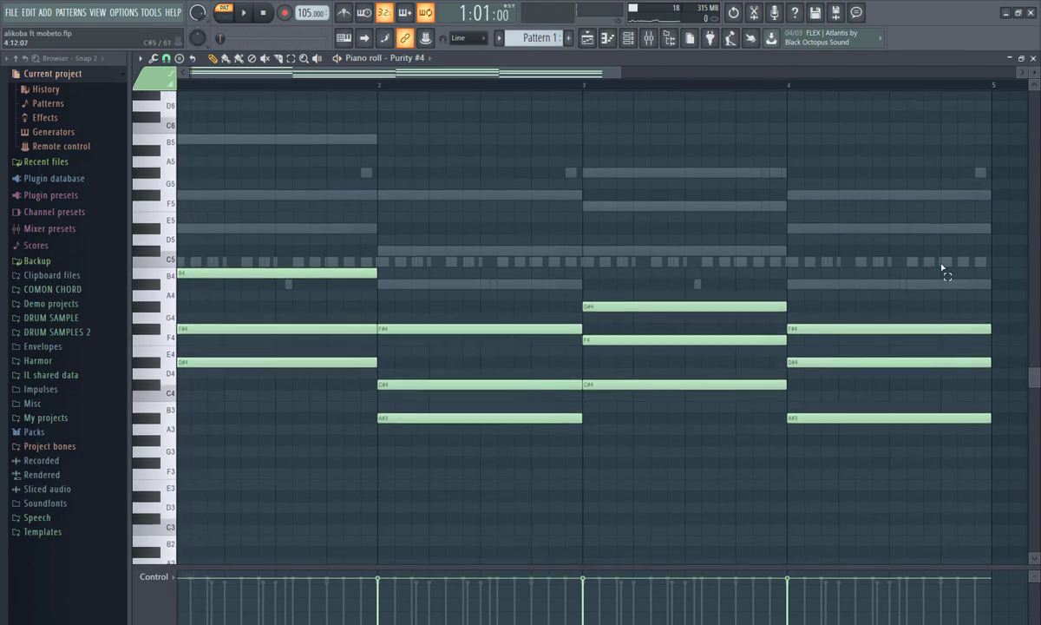
{"action": "left_click_drag", "start_coordinate": [942, 267], "coordinate": [249, 514]}
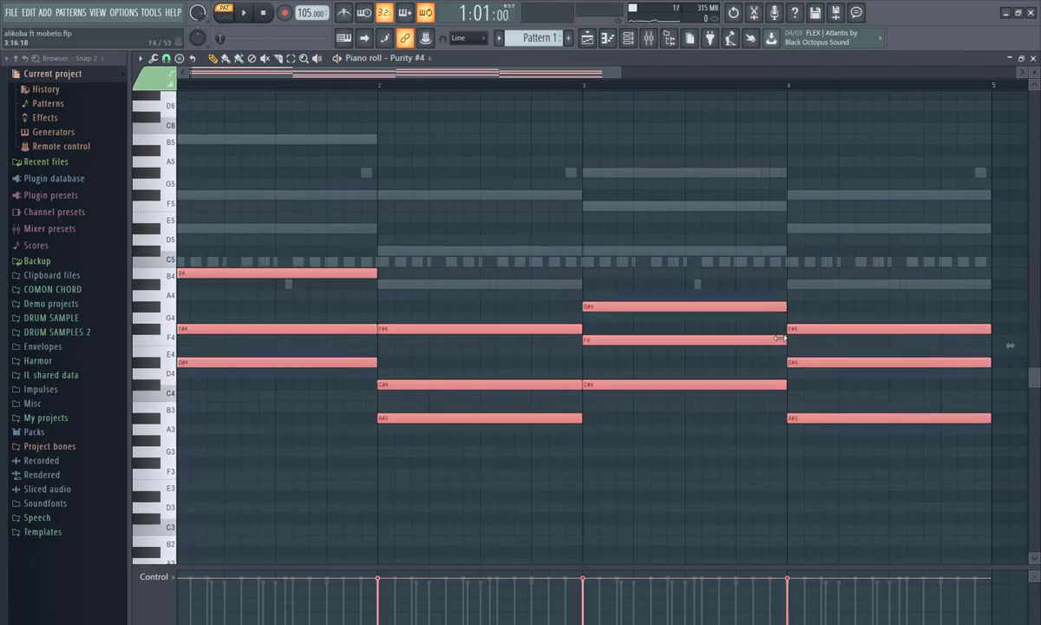
{"action": "left_click_drag", "start_coordinate": [781, 339], "coordinate": [590, 339]}
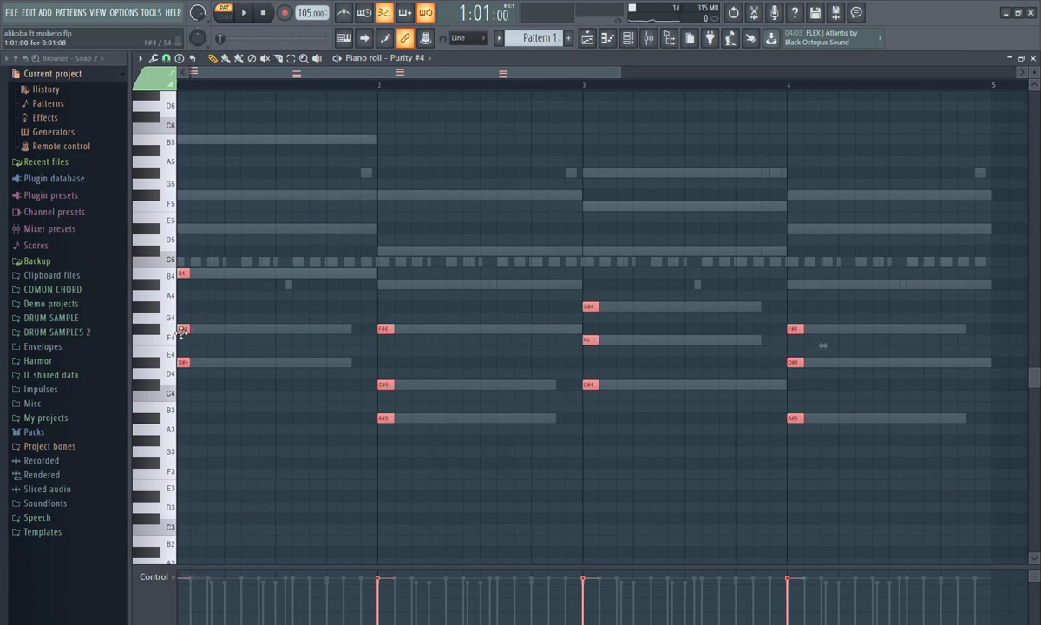
Duplicate the short chord stabs onto beats two, three and four of every bar, and play the pattern
{"action": "mouse_move", "coordinate": [183, 333]}
{"action": "left_mouse_down"}
{"action": "mouse_move", "coordinate": [350, 341]}
{"action": "mouse_move", "coordinate": [330, 336]}
{"action": "left_mouse_up"}
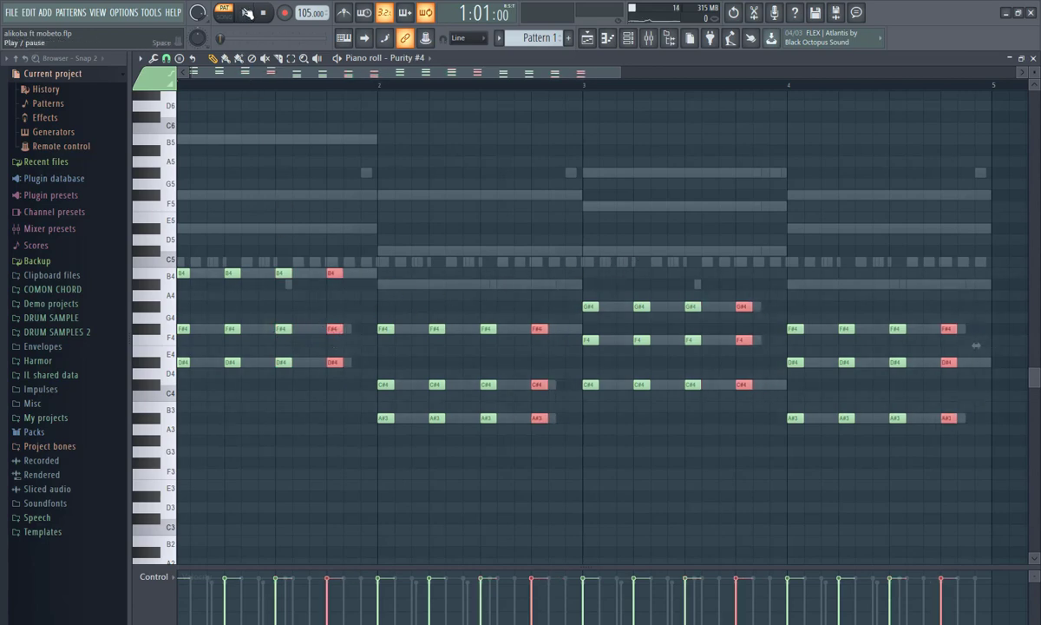
{"action": "key", "text": "space"}
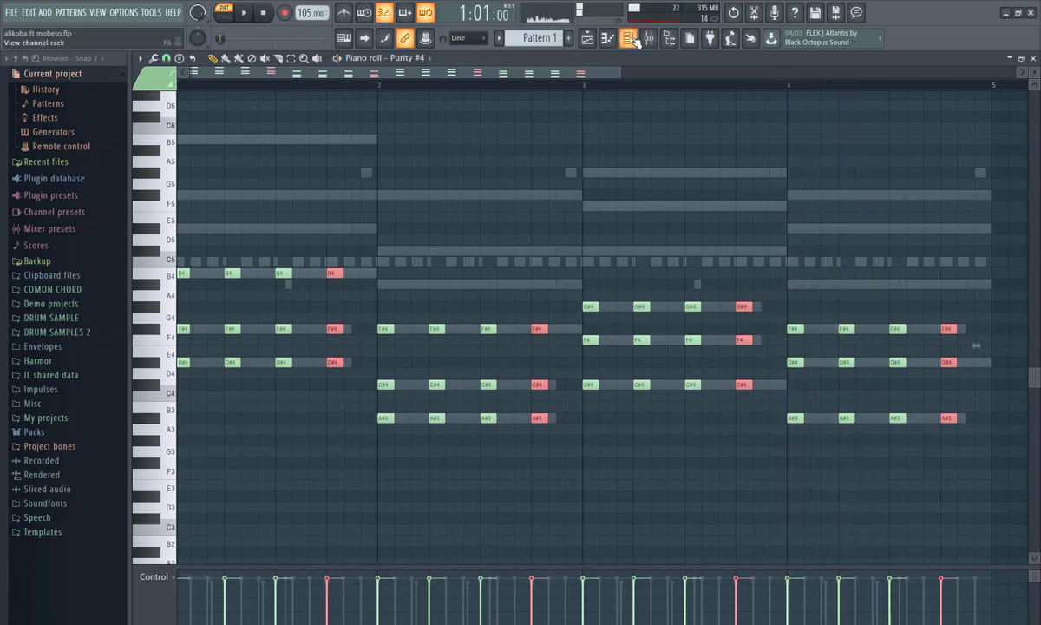
Open the Purity #2 piano roll, and add B4 notes on the last third of beats one and three in bar one
{"action": "key", "text": "F6"}
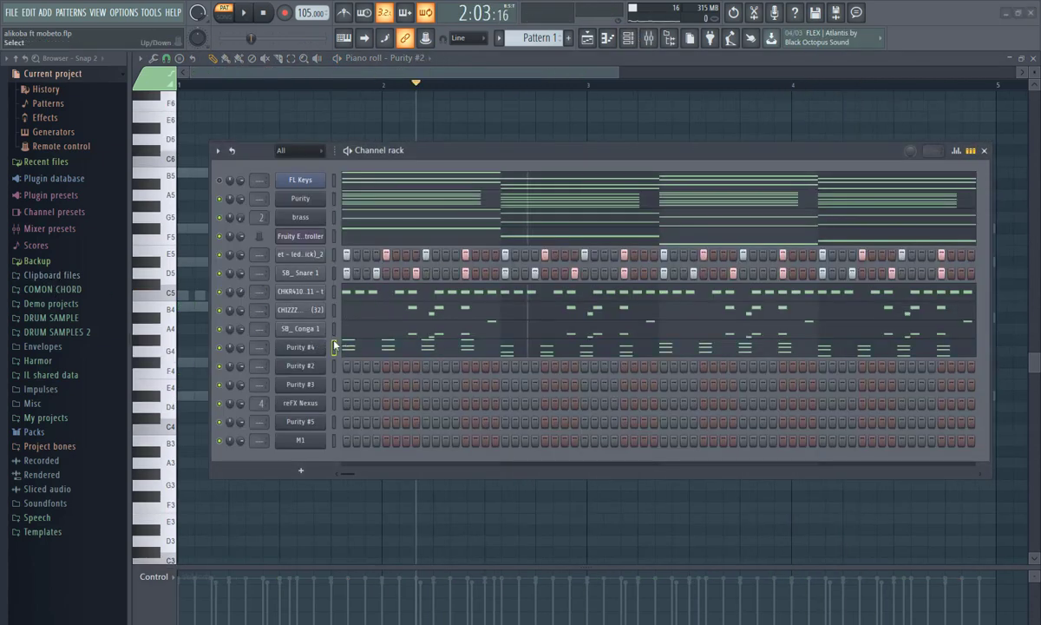
{"action": "right_click", "coordinate": [290, 369]}
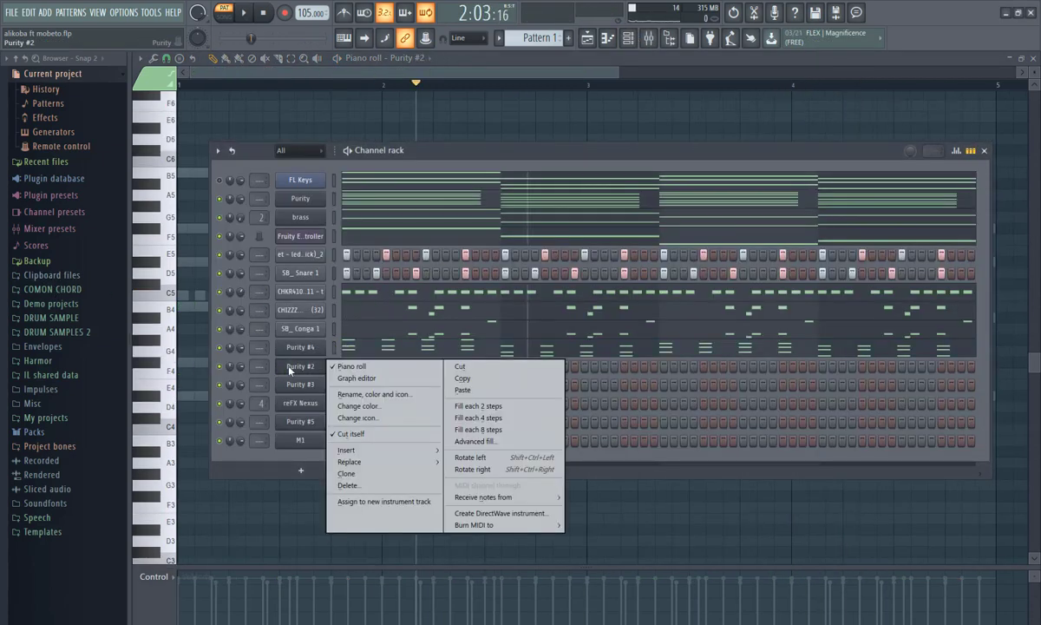
{"action": "left_click", "coordinate": [358, 367]}
{"action": "right_click", "coordinate": [304, 369]}
{"action": "left_click", "coordinate": [349, 367]}
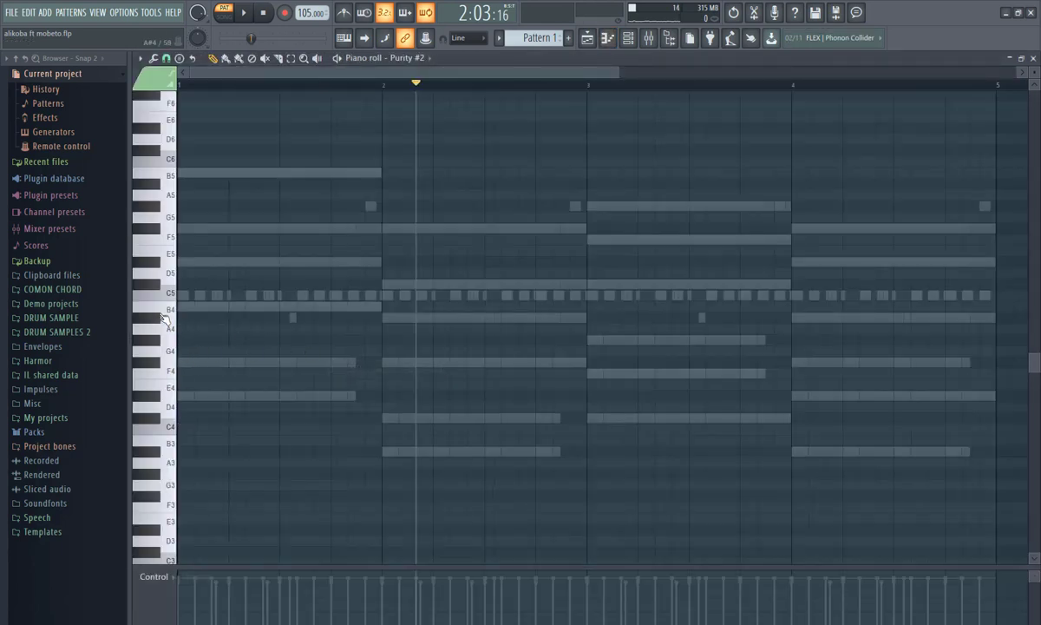
{"action": "left_click", "coordinate": [214, 306]}
{"action": "left_click", "coordinate": [316, 306]}
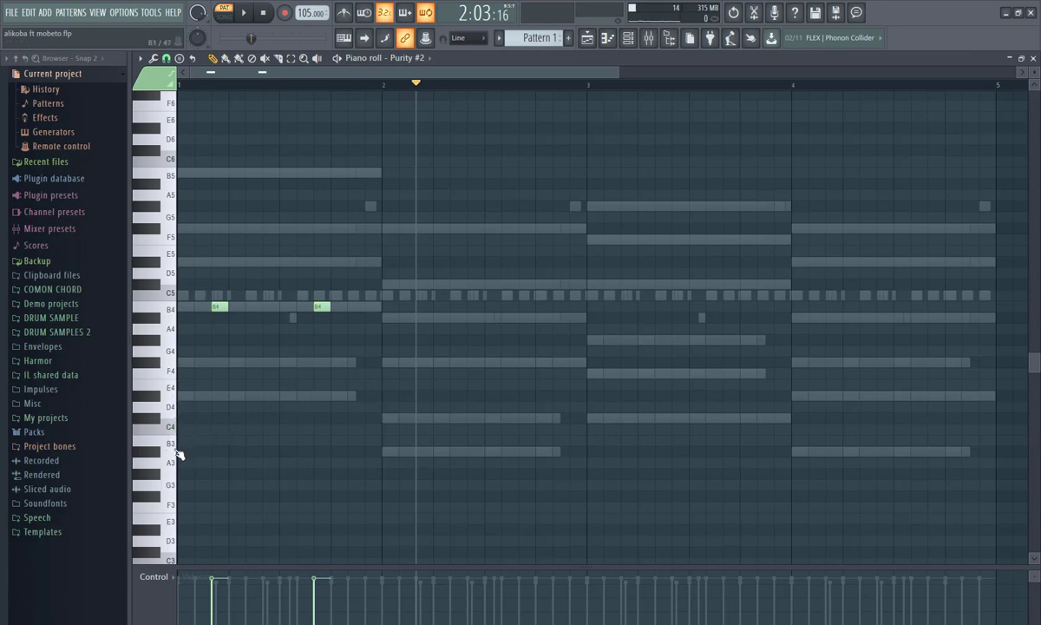
Add notes on the last third of beats one and three: A#3 in bars two and four, F3 in bar three
{"action": "left_click", "coordinate": [421, 452]}
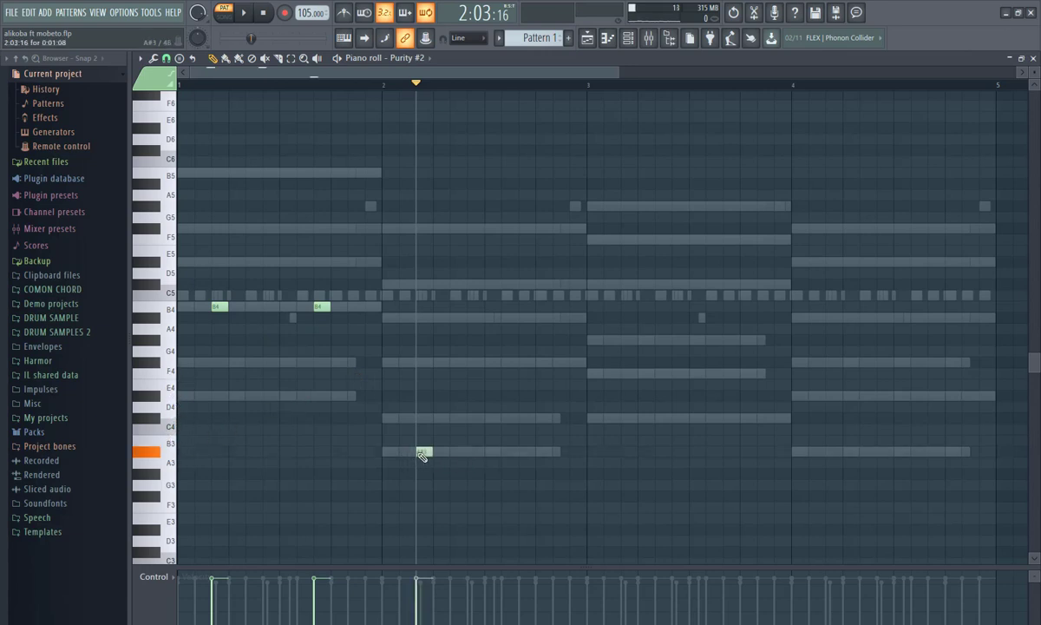
{"action": "left_click", "coordinate": [524, 451]}
{"action": "scroll", "coordinate": [460, 425], "scroll_direction": "down", "scroll_amount": 2}
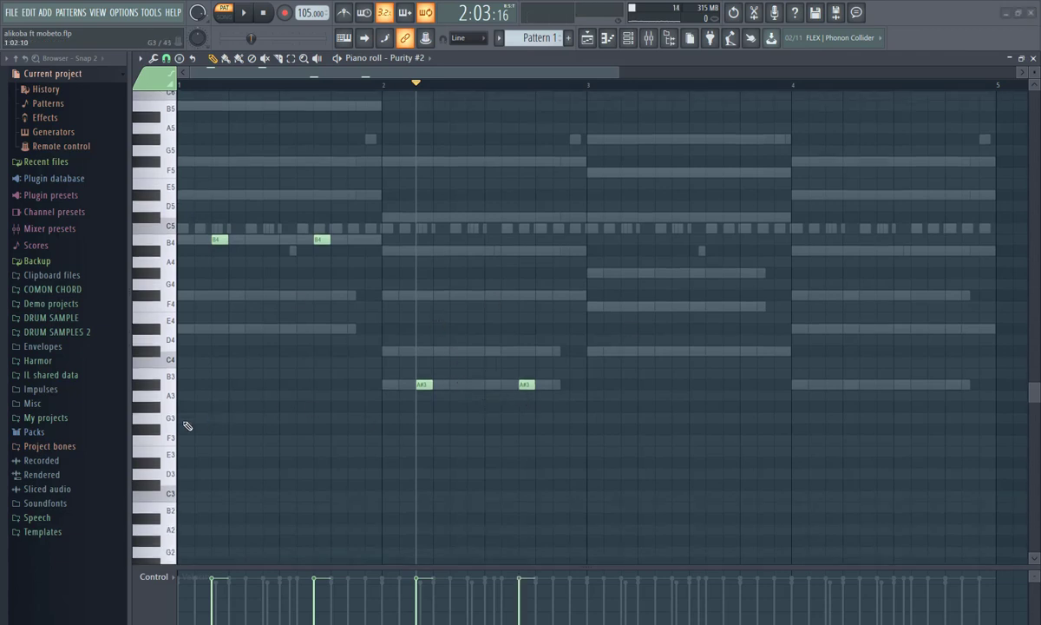
{"action": "left_click", "coordinate": [590, 440]}
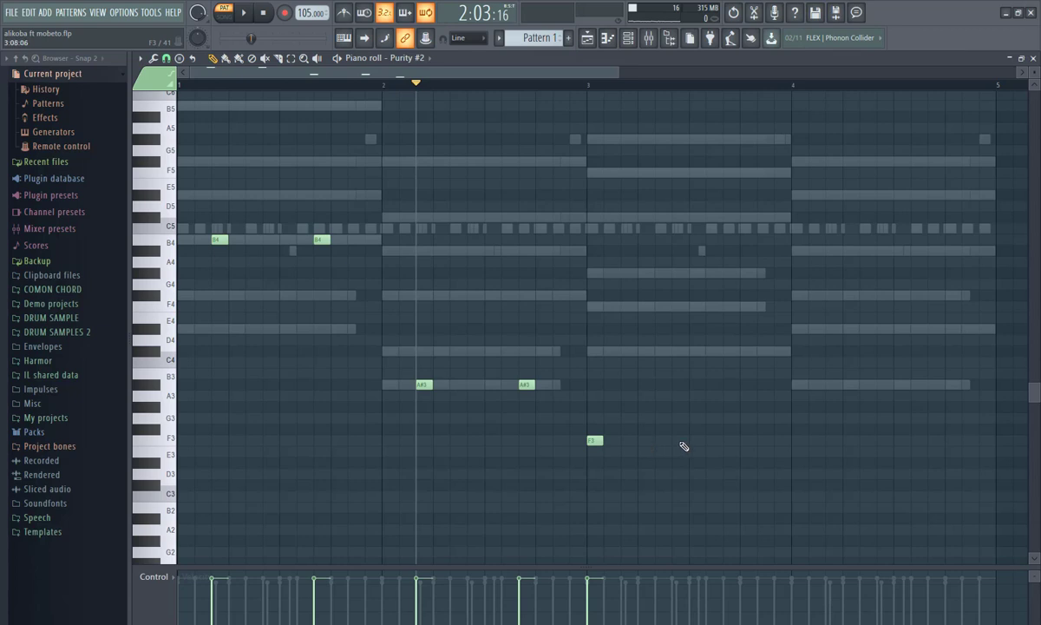
{"action": "left_click", "coordinate": [729, 442]}
{"action": "left_click_drag", "start_coordinate": [601, 440], "coordinate": [635, 440]}
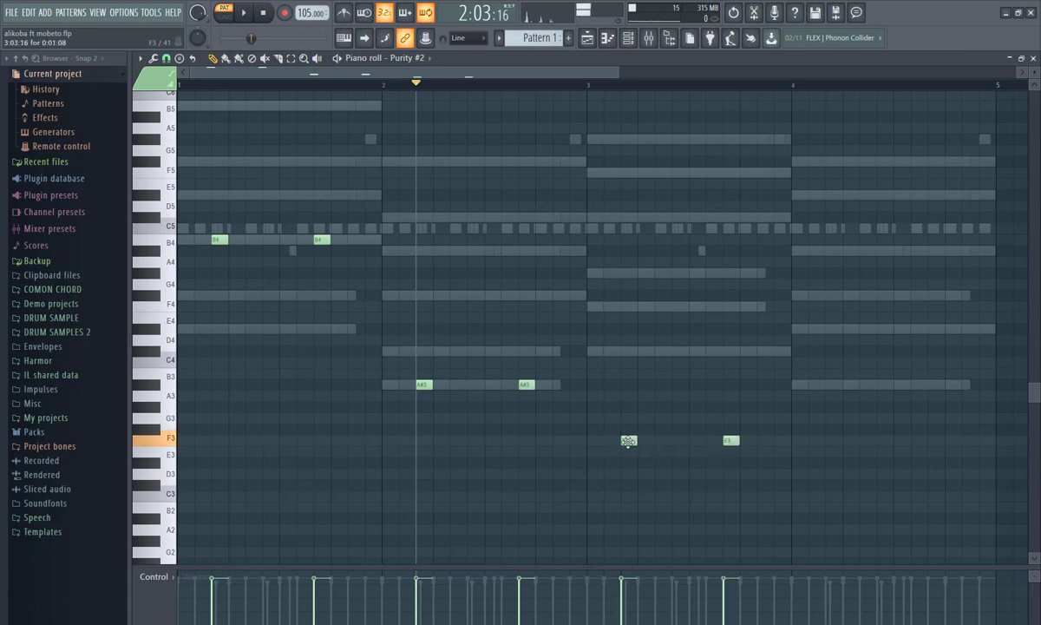
{"action": "left_click", "coordinate": [825, 387]}
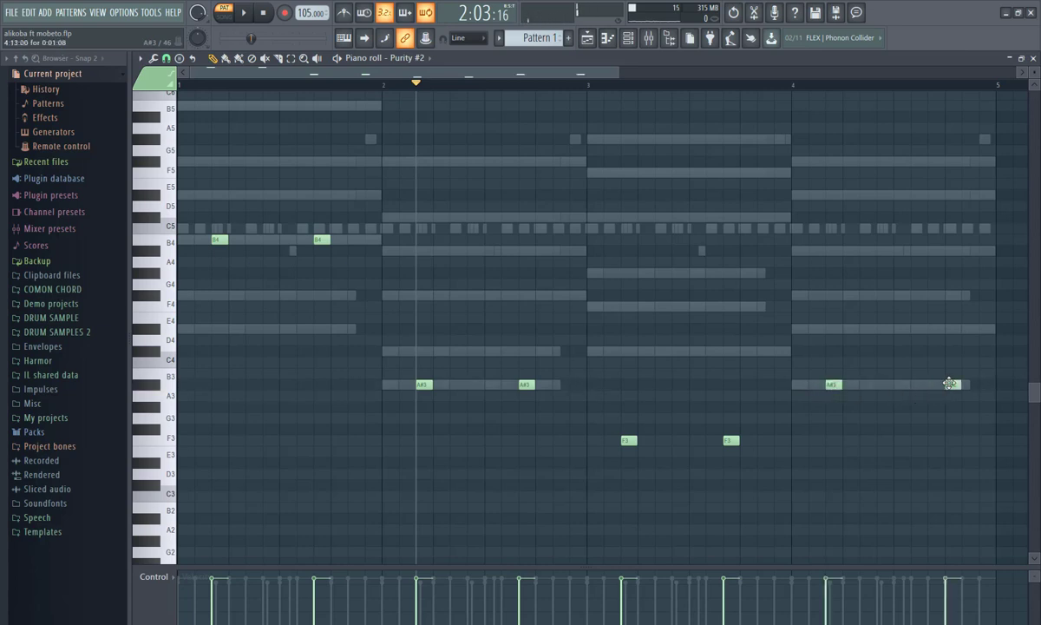
{"action": "left_click", "coordinate": [932, 387]}
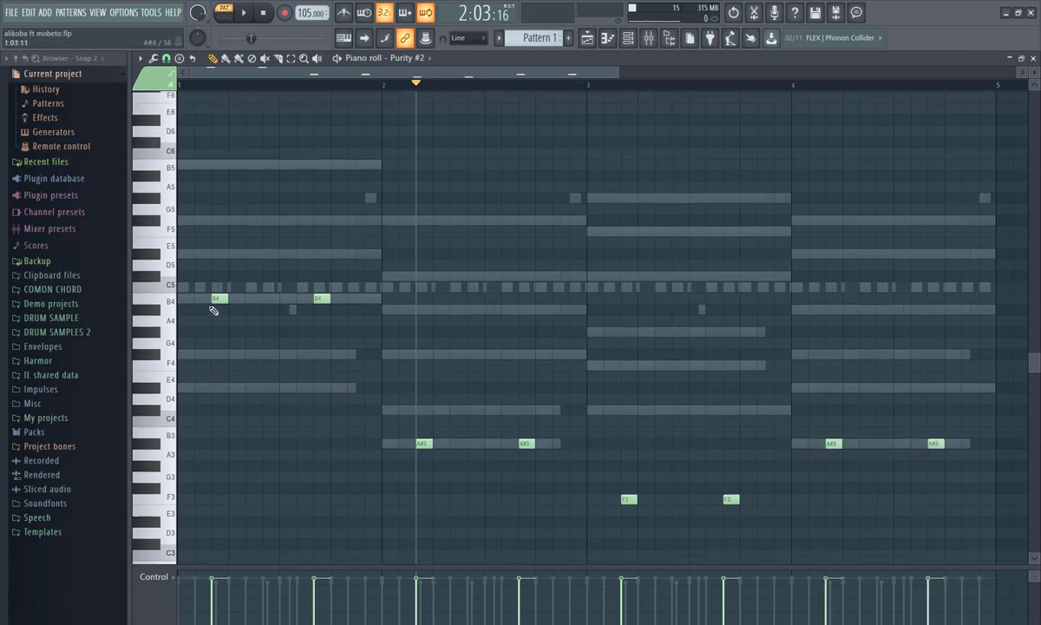
Stack D#5 and F#5 notes above both B4 notes in bar one
{"action": "scroll", "coordinate": [212, 304], "scroll_direction": "up", "scroll_amount": 2}
{"action": "left_click", "coordinate": [216, 261]}
{"action": "left_click", "coordinate": [319, 261]}
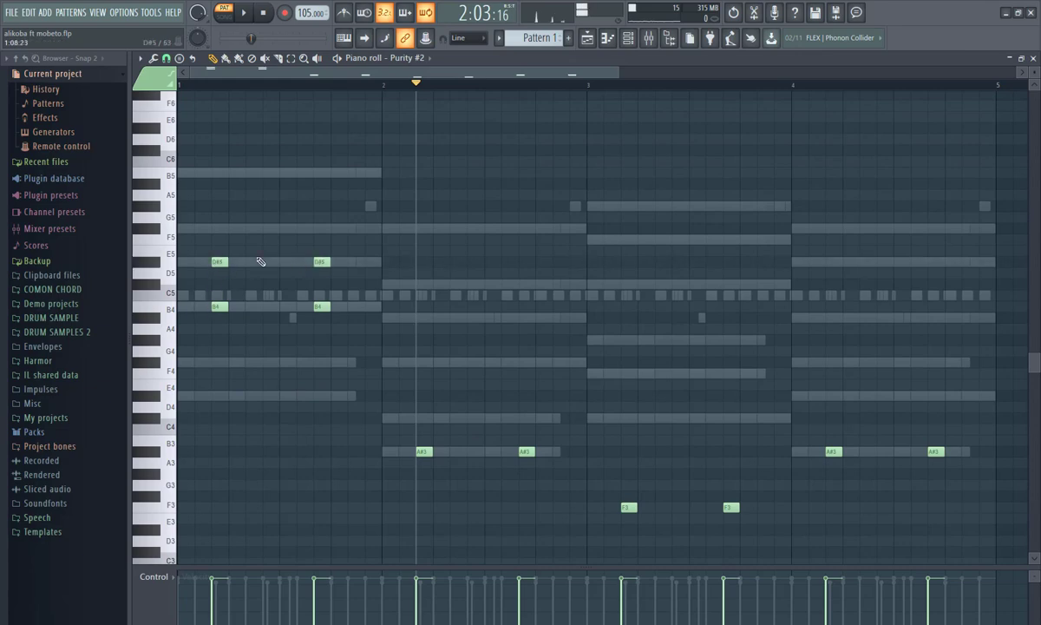
{"action": "left_click", "coordinate": [217, 228]}
{"action": "left_click", "coordinate": [319, 229]}
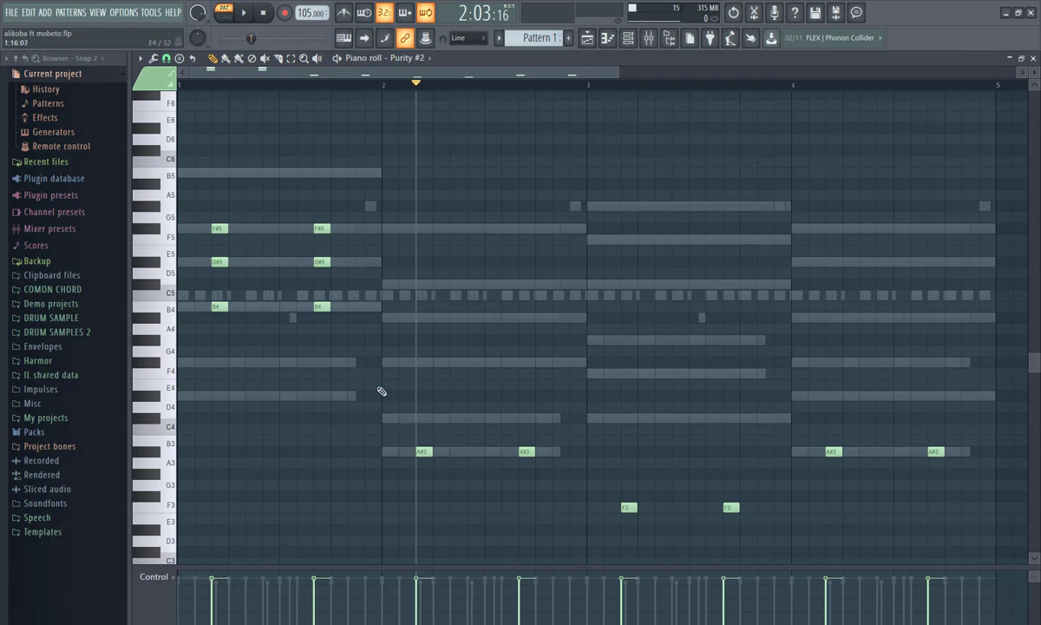
Stack C#4 and F#4 notes above both A#3 notes in bar two
{"action": "left_click", "coordinate": [423, 417]}
{"action": "left_click", "coordinate": [525, 418]}
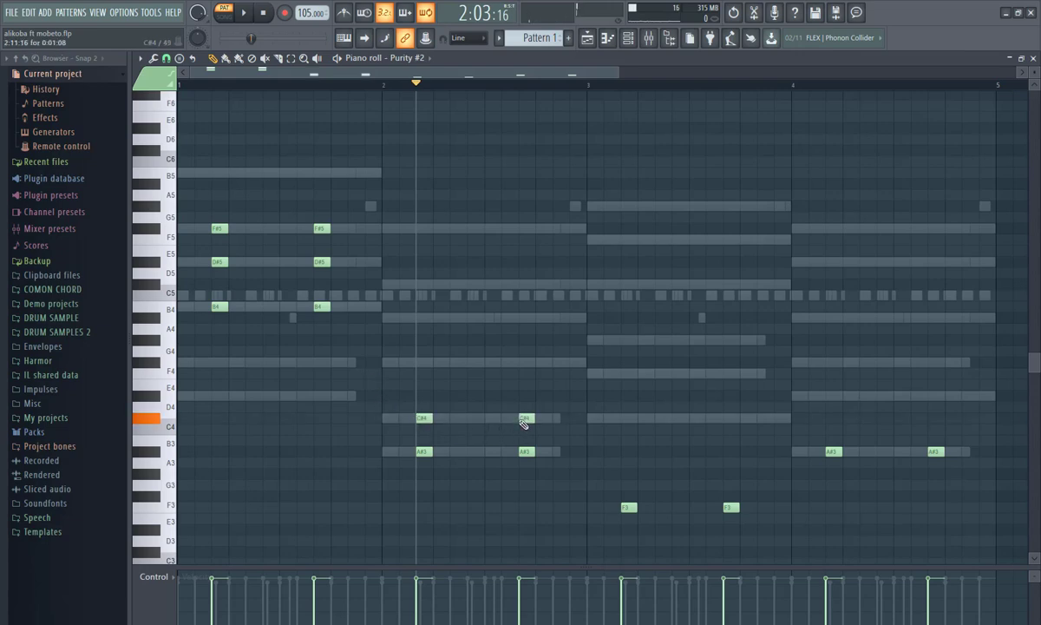
{"action": "left_click", "coordinate": [423, 363]}
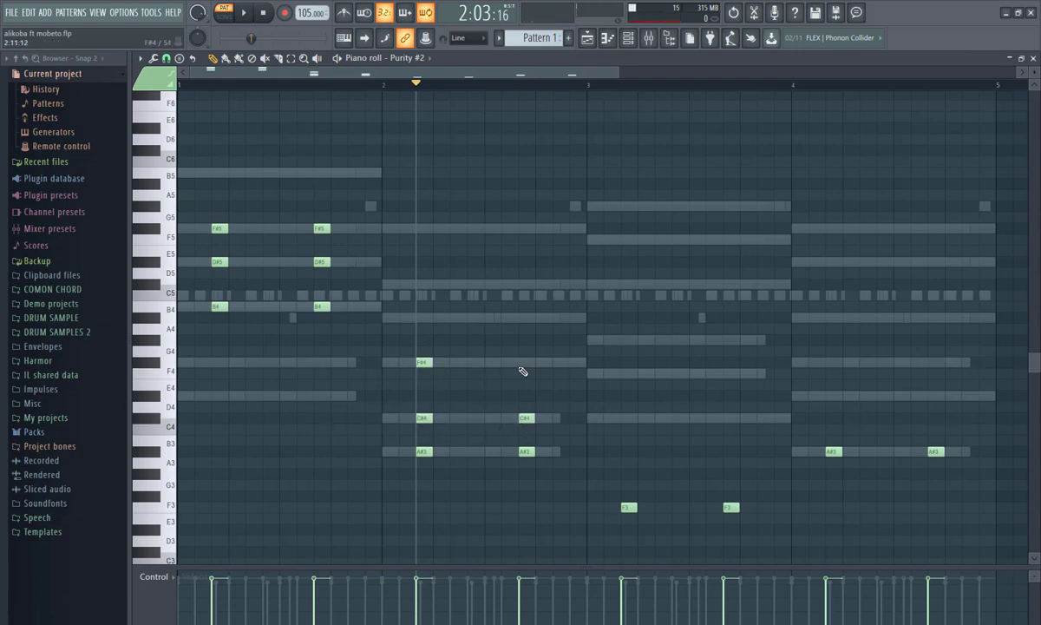
{"action": "left_click", "coordinate": [524, 363]}
Stack G#3 and C#4 above the bar three notes and D#4 and F#4 above the bar four notes, and play the pattern
{"action": "mouse_move", "coordinate": [629, 452]}
{"action": "left_mouse_down"}
{"action": "mouse_move", "coordinate": [631, 486]}
{"action": "mouse_move", "coordinate": [627, 473]}
{"action": "left_mouse_up"}
{"action": "left_click", "coordinate": [624, 418]}
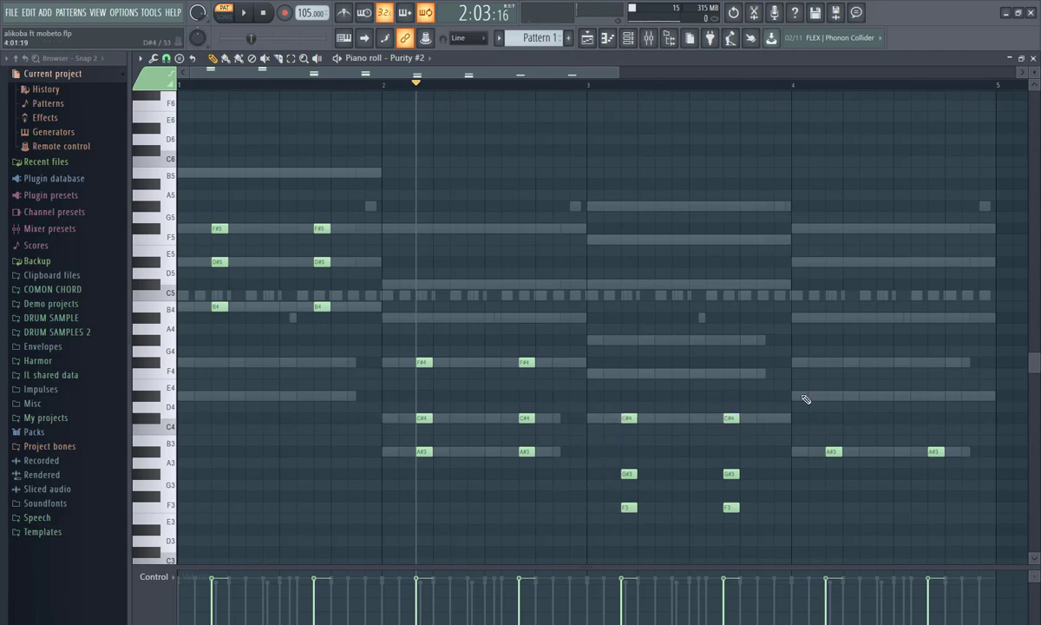
{"action": "left_click", "coordinate": [830, 396]}
{"action": "left_click", "coordinate": [930, 362]}
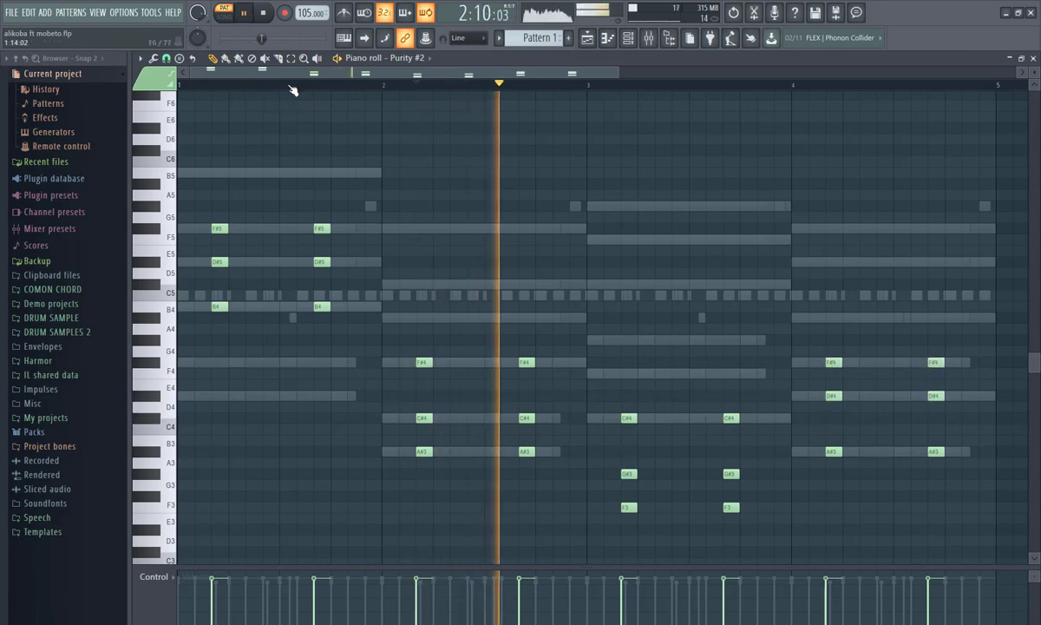
{"action": "left_click", "coordinate": [263, 13]}
{"action": "key", "text": "space"}
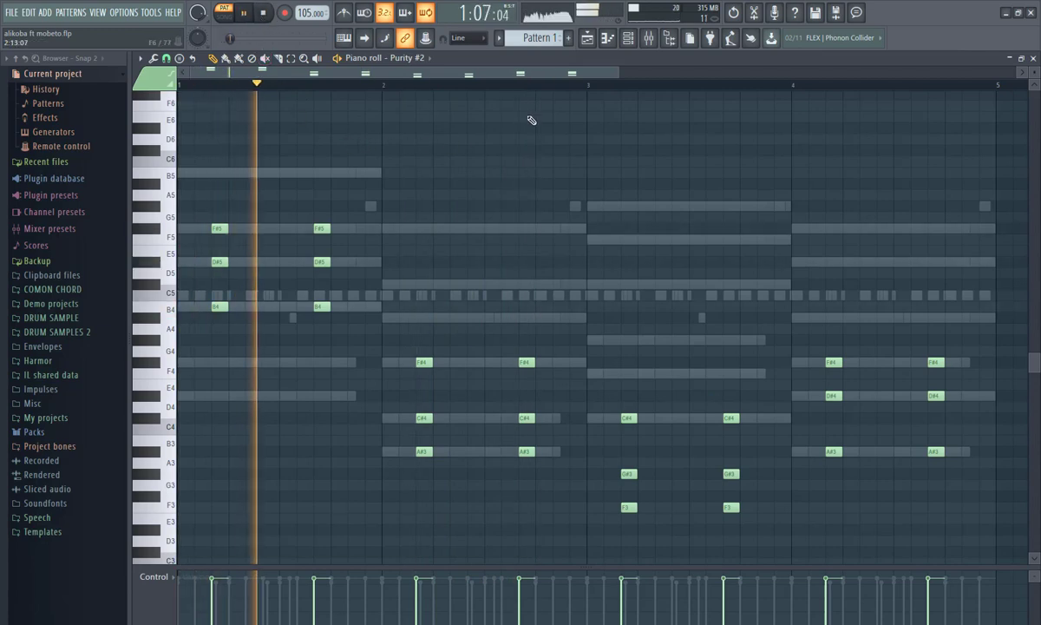
{"action": "scroll", "coordinate": [739, 86], "scroll_direction": "down", "scroll_amount": 2}
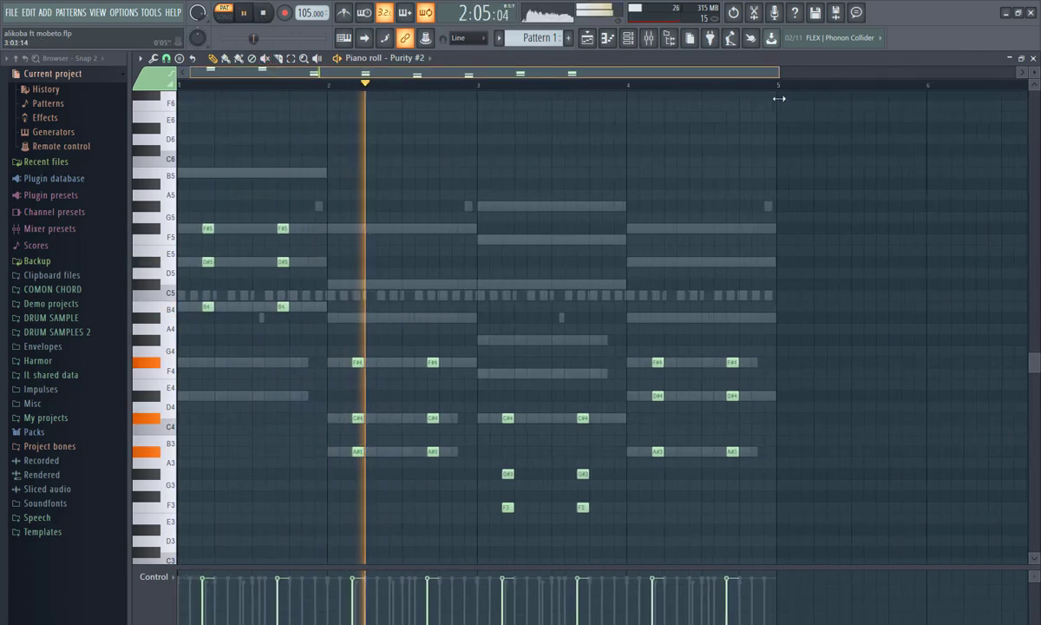
Raise the two F3 notes in bar three of the Purity #2 part by one octave, and play from bar three
{"action": "key", "text": "F6"}
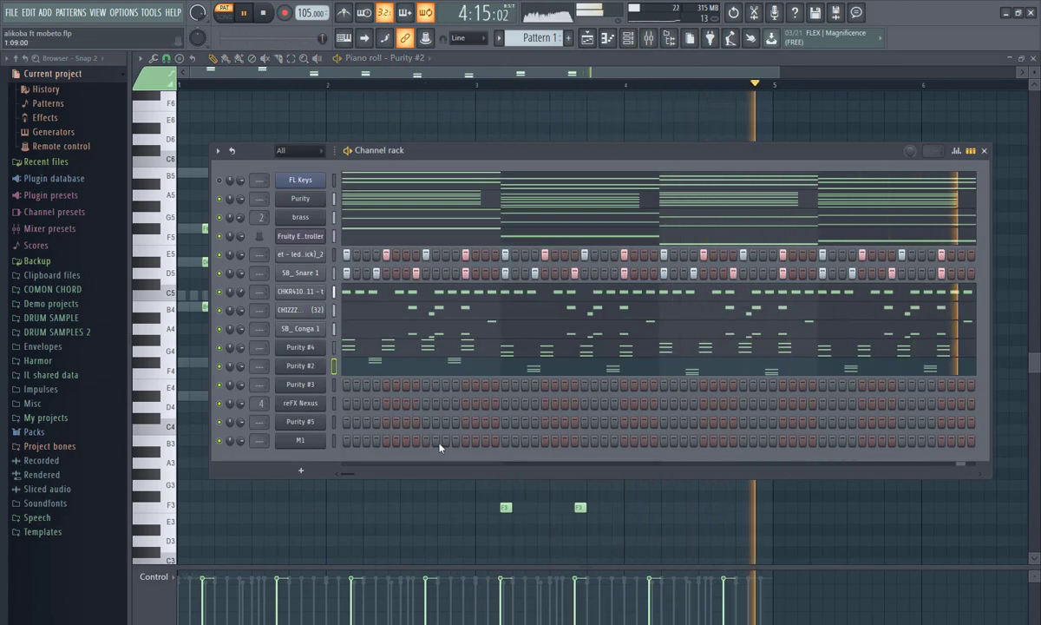
{"action": "left_click", "coordinate": [532, 368]}
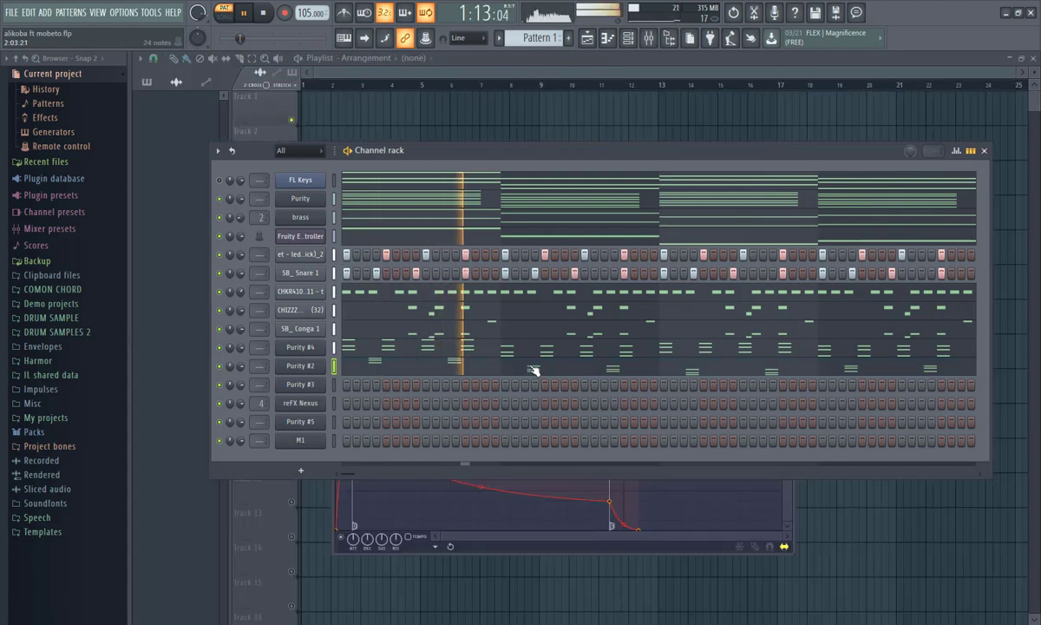
{"action": "left_click", "coordinate": [532, 368]}
{"action": "key", "text": "space"}
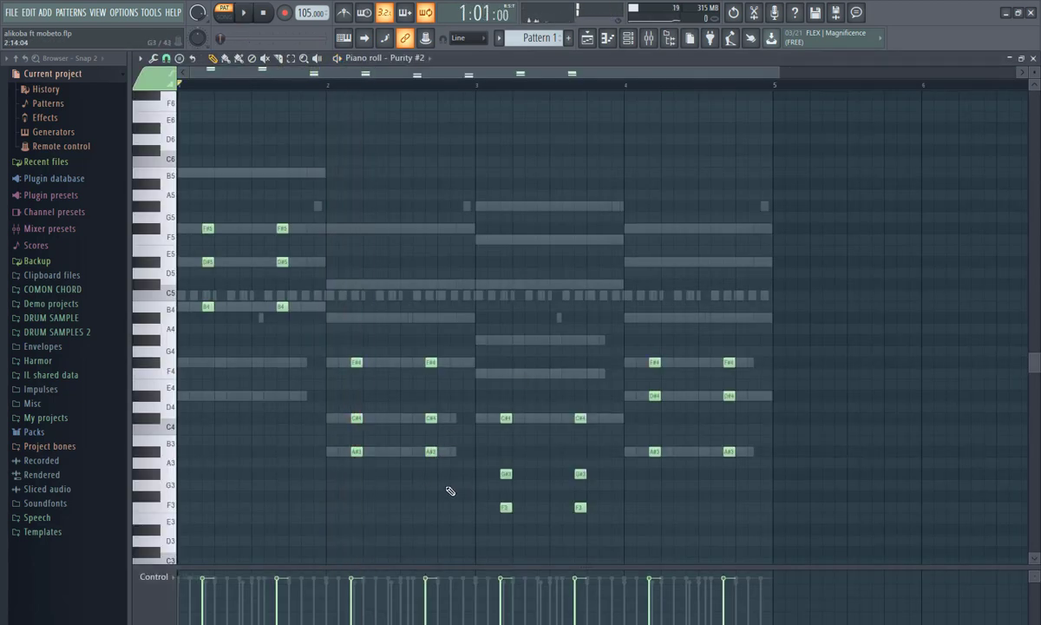
{"action": "left_click_drag", "start_coordinate": [451, 491], "coordinate": [688, 524]}
{"action": "key", "text": "ctrl+Up"}
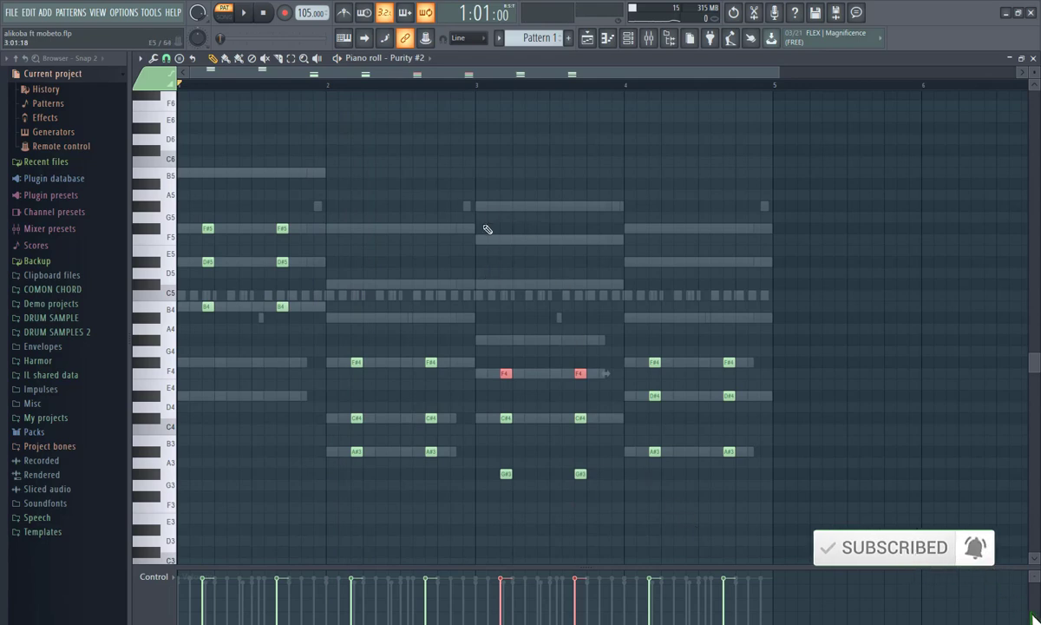
{"action": "left_click", "coordinate": [465, 86]}
{"action": "key", "text": "space"}
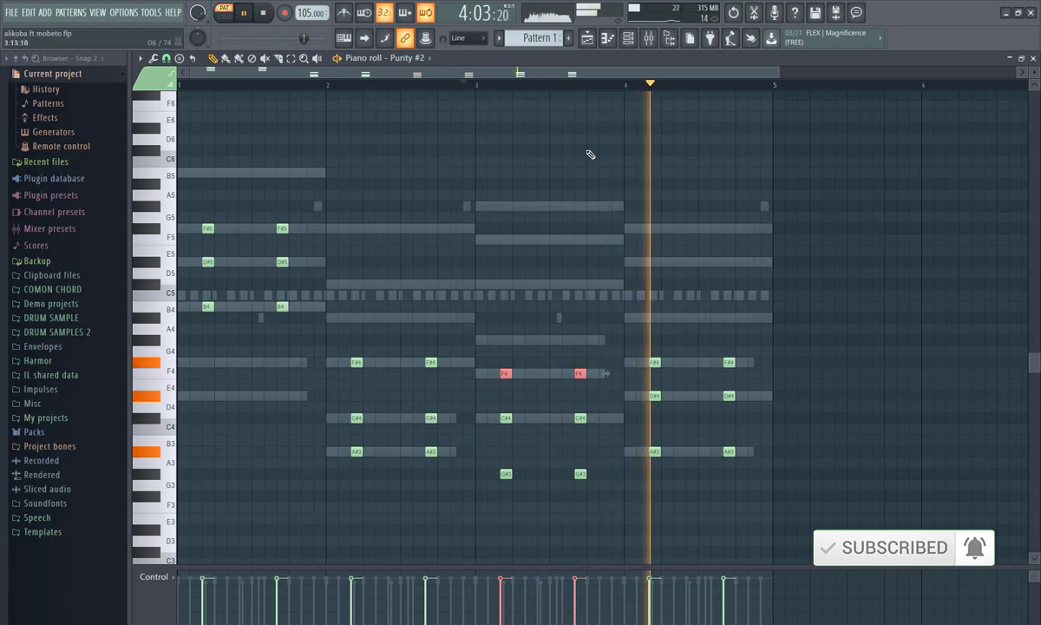
Open the Purity #3 channel's piano roll and place three short, evenly spaced B4 notes from the start of bar one
{"action": "left_click", "coordinate": [628, 37]}
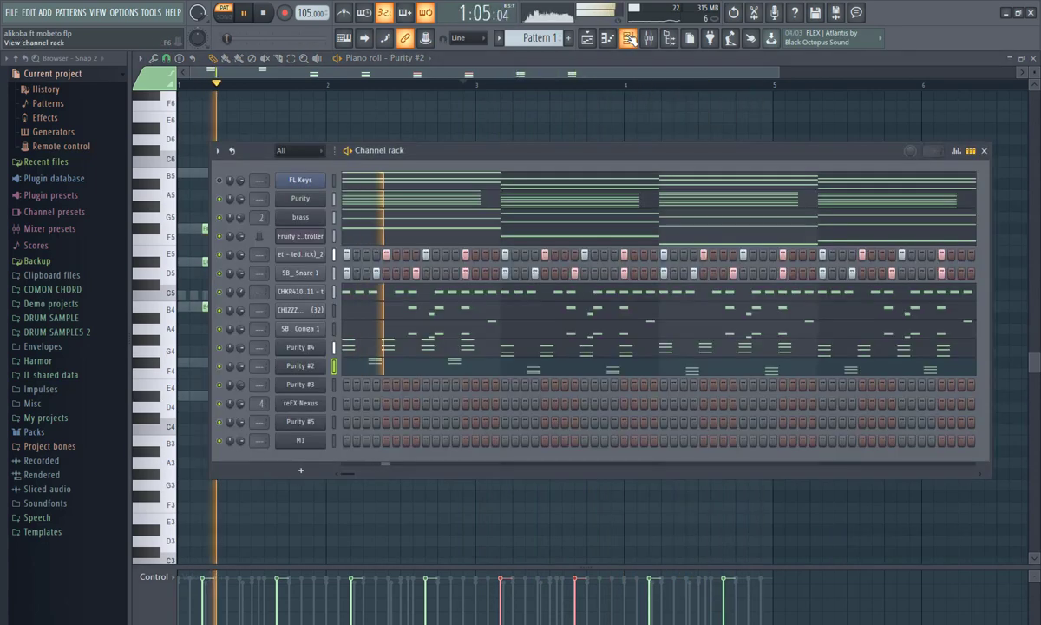
{"action": "left_click", "coordinate": [333, 384]}
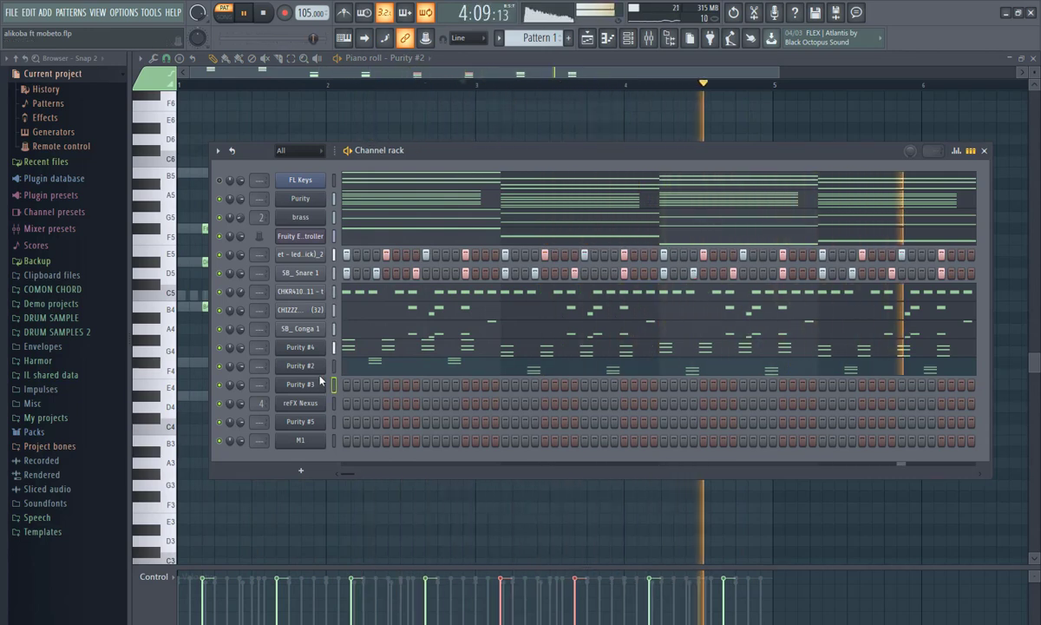
{"action": "key", "text": "space"}
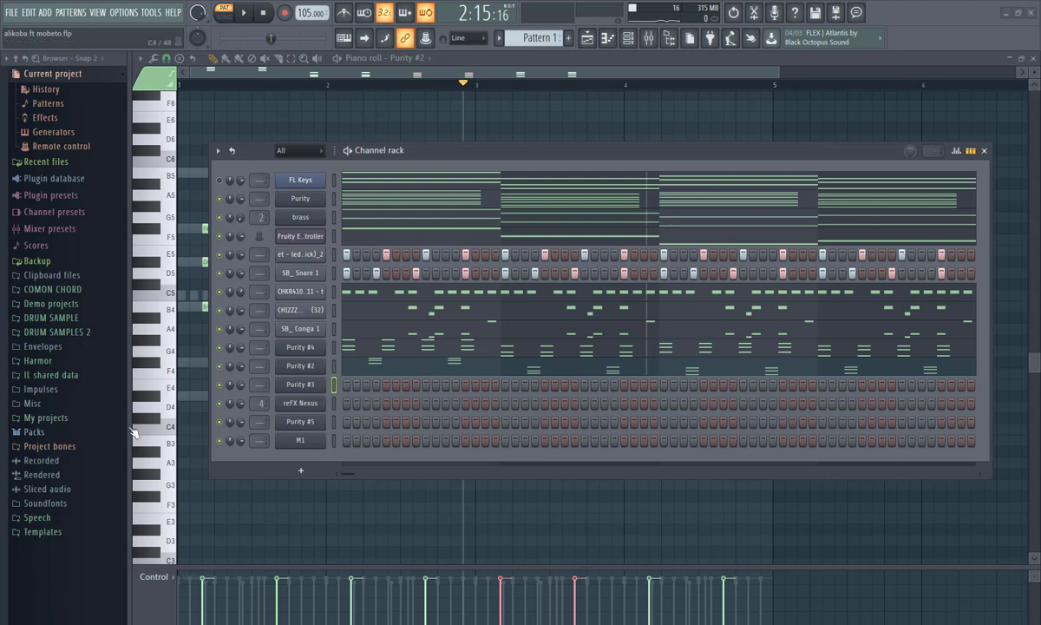
{"action": "right_click", "coordinate": [309, 384]}
{"action": "left_click", "coordinate": [321, 362]}
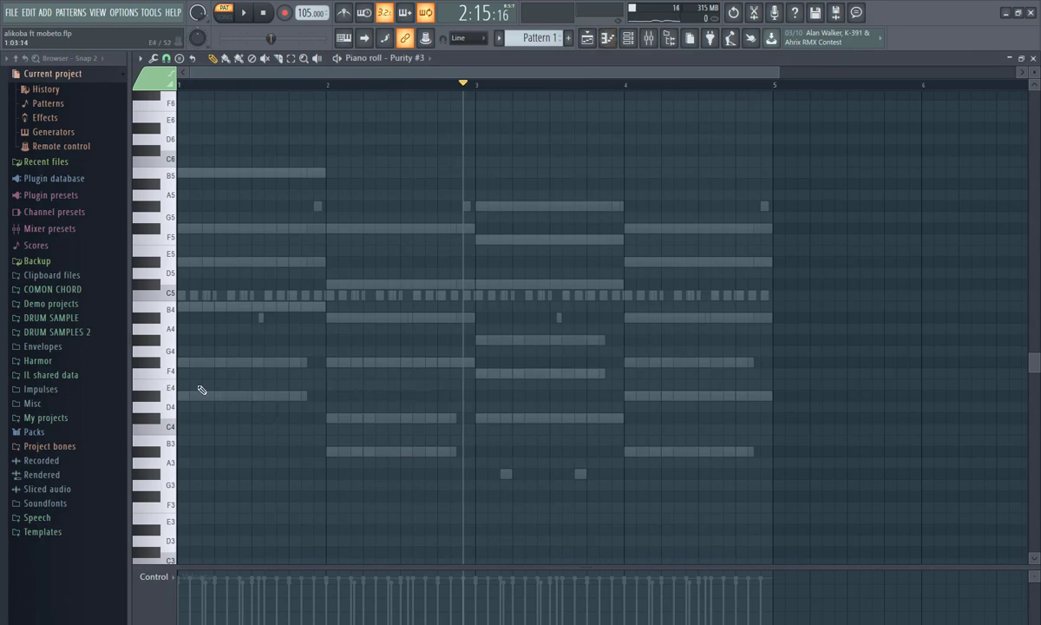
{"action": "left_click", "coordinate": [180, 309]}
{"action": "left_click", "coordinate": [193, 310]}
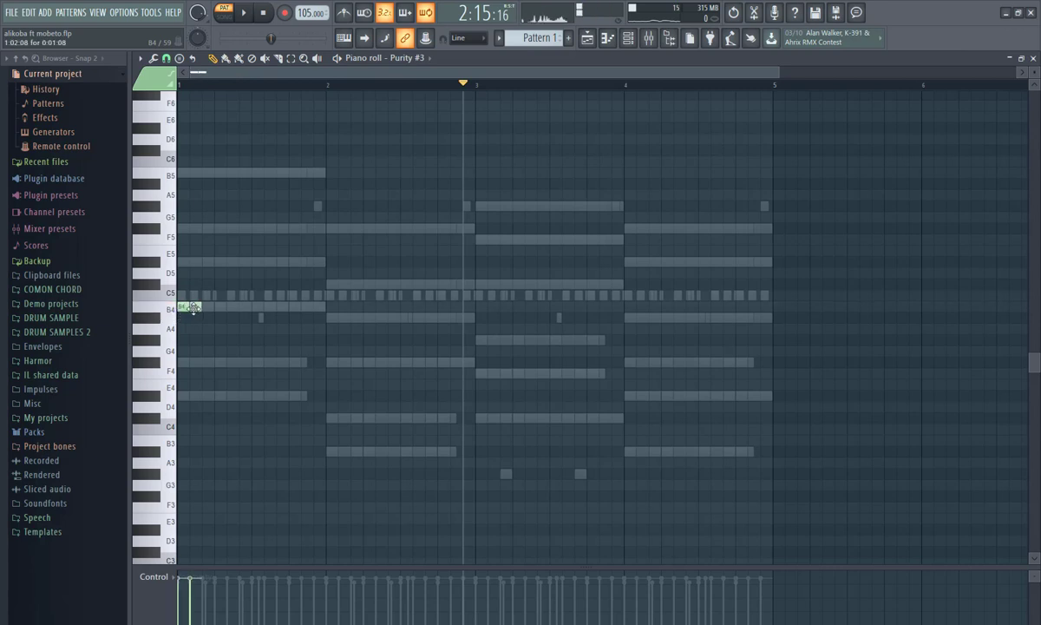
{"action": "left_click", "coordinate": [206, 307]}
{"action": "left_click_drag", "start_coordinate": [230, 290], "coordinate": [179, 327]}
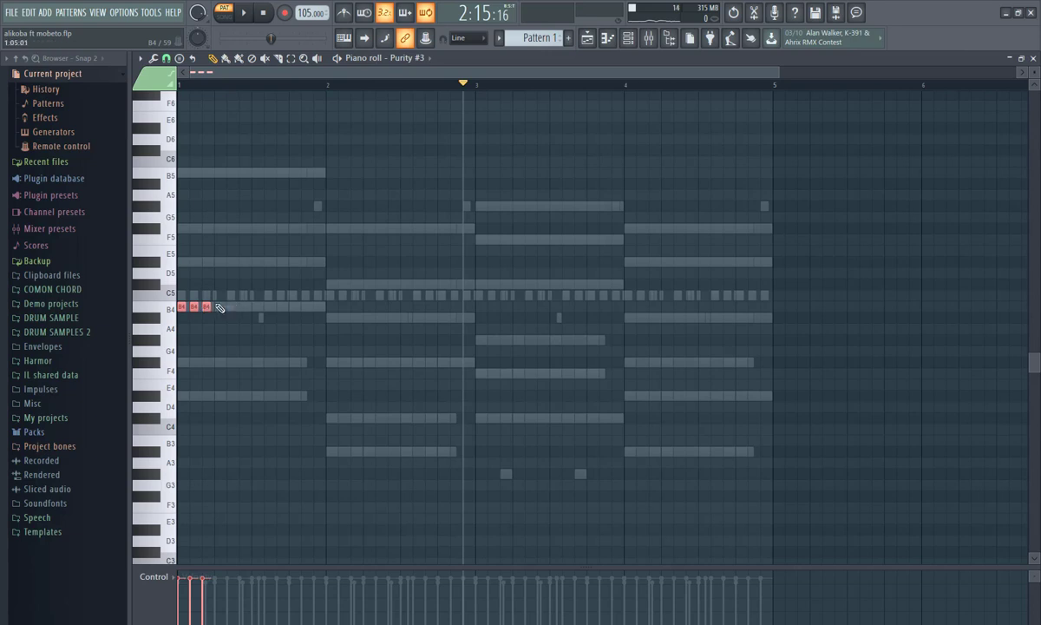
Add three pairs of short B4 notes across the rest of bar one and play the pattern from the start
{"action": "left_click", "coordinate": [255, 307]}
{"action": "right_click", "coordinate": [255, 308]}
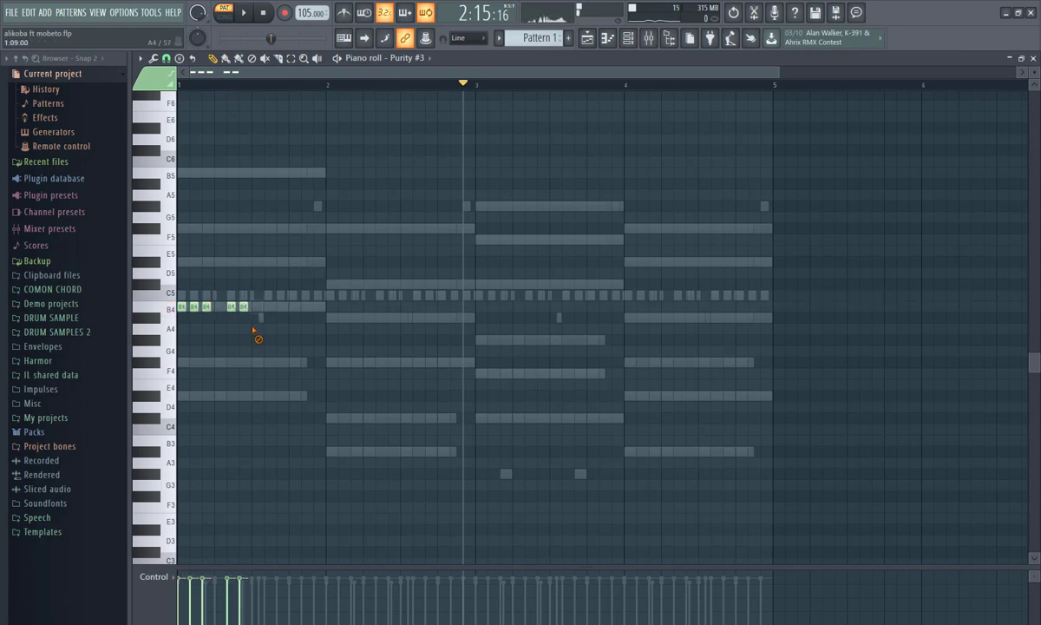
{"action": "left_click", "coordinate": [268, 307]}
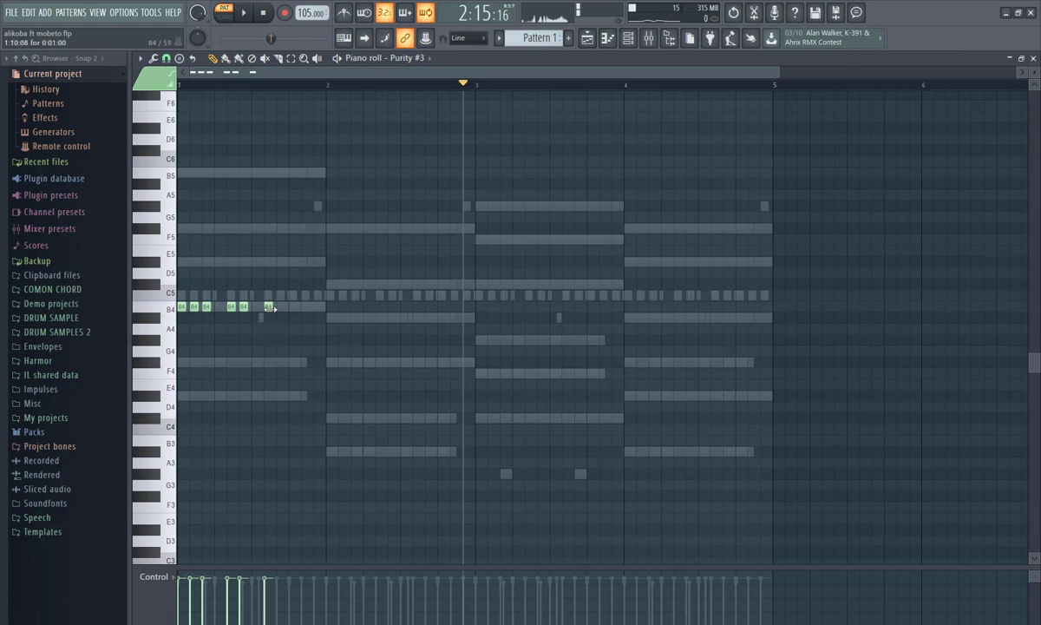
{"action": "left_click", "coordinate": [280, 307]}
{"action": "left_click", "coordinate": [305, 308]}
{"action": "left_click", "coordinate": [317, 307]}
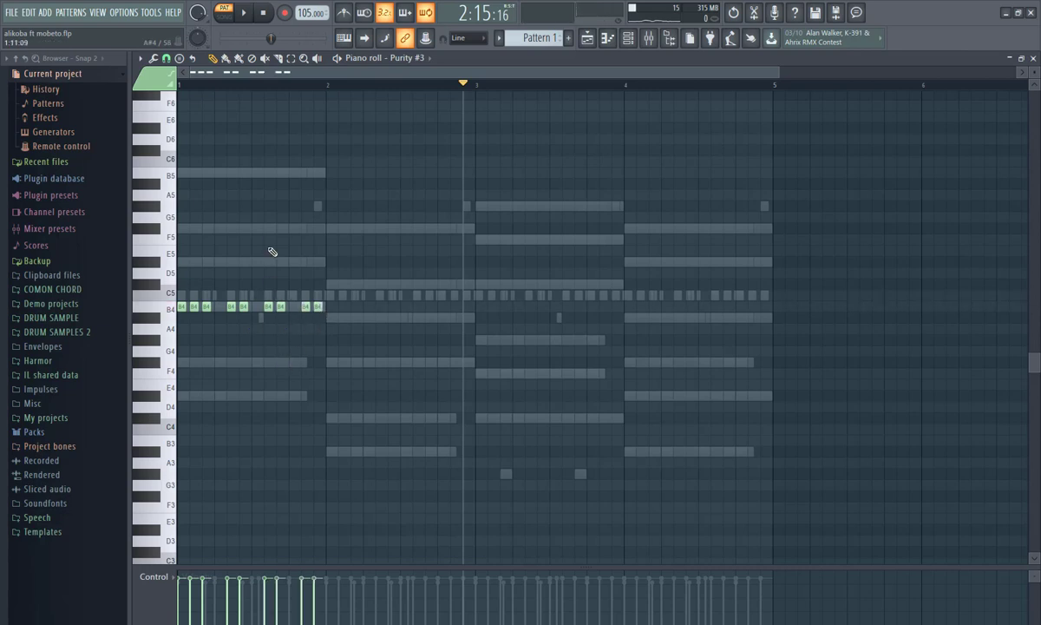
{"action": "key", "text": "space"}
{"action": "key", "text": "space"}
{"action": "left_click", "coordinate": [264, 17]}
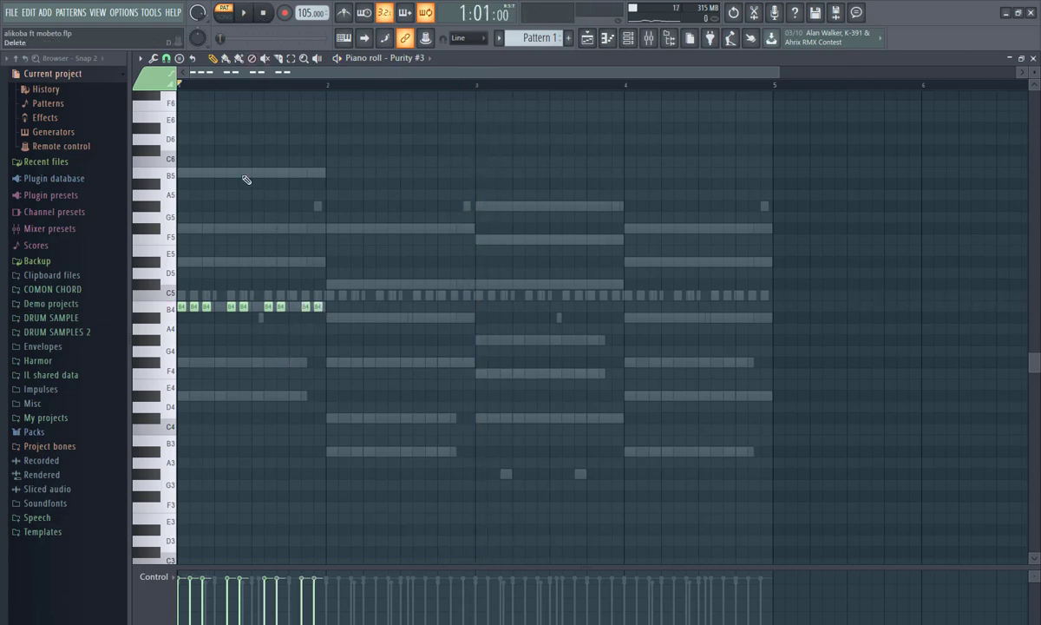
{"action": "key", "text": "space"}
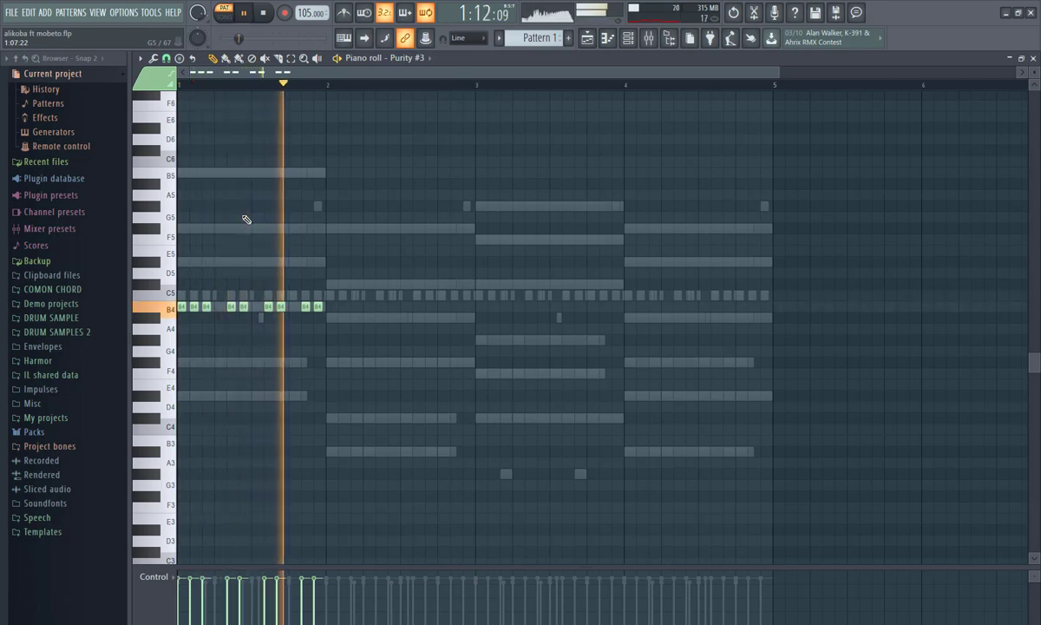
{"action": "key", "text": "space"}
Copy the bar one rhythm to F#4 in bar two, G#4 in bar three and F#4 in bar four, and play the pattern
{"action": "left_click_drag", "start_coordinate": [387, 293], "coordinate": [165, 319]}
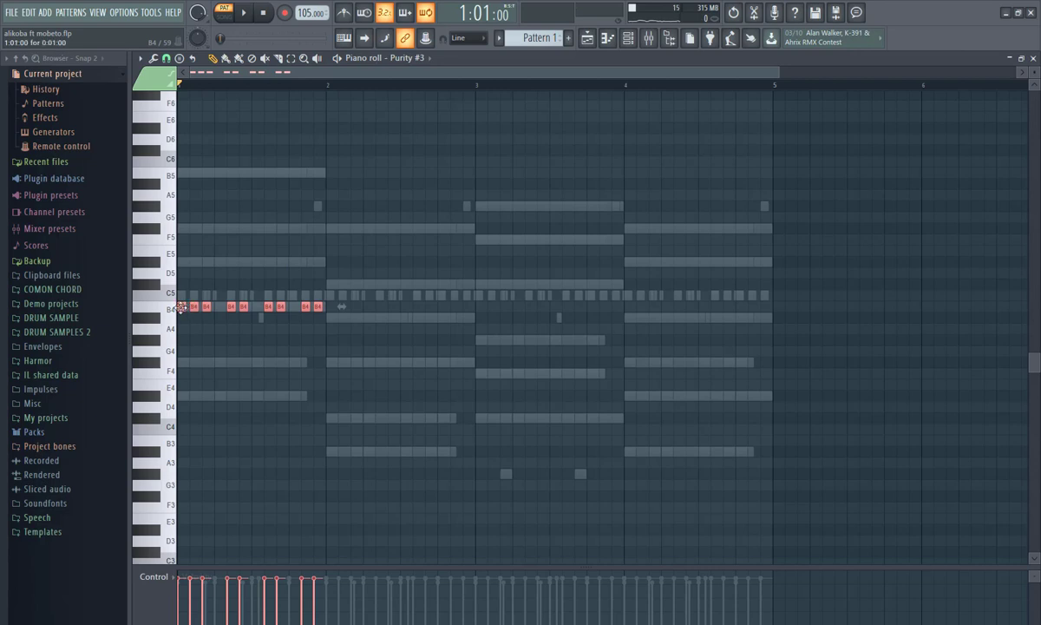
{"action": "left_click_drag", "start_coordinate": [181, 308], "coordinate": [632, 361]}
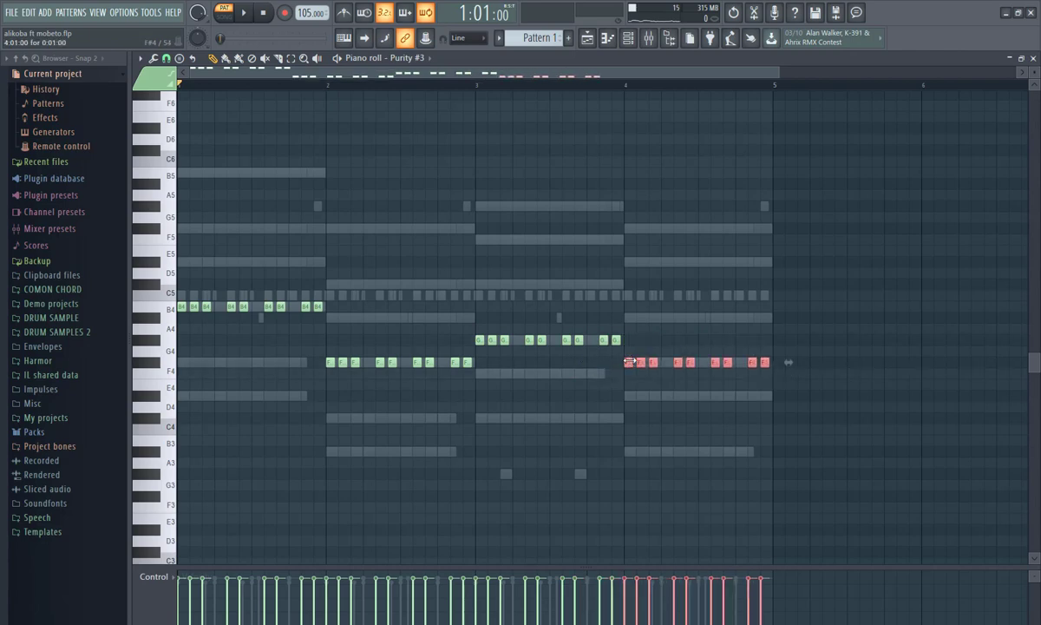
{"action": "left_click", "coordinate": [247, 13]}
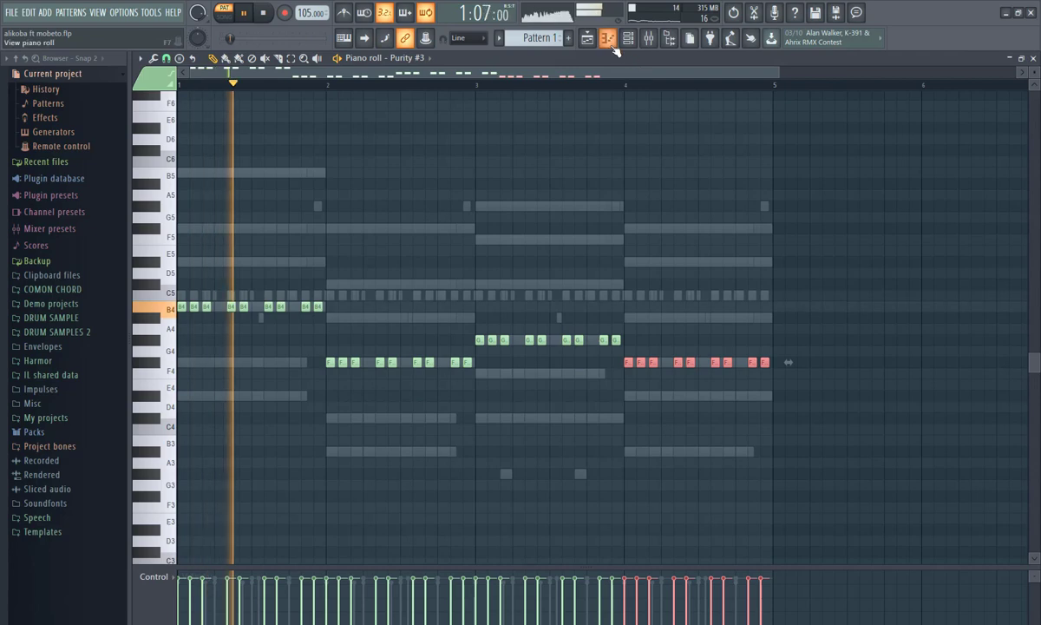
Open the reFX Nexus channel's piano roll, place a short B4 note just after the start of bar one and play it
{"action": "left_click", "coordinate": [636, 40]}
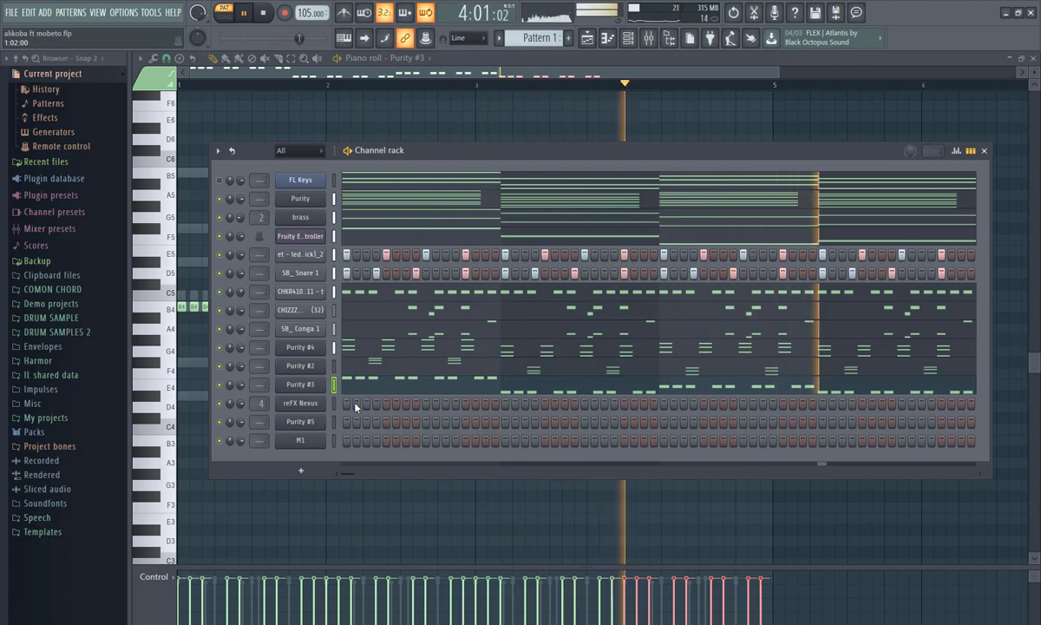
{"action": "key", "text": "space"}
{"action": "left_click", "coordinate": [318, 406]}
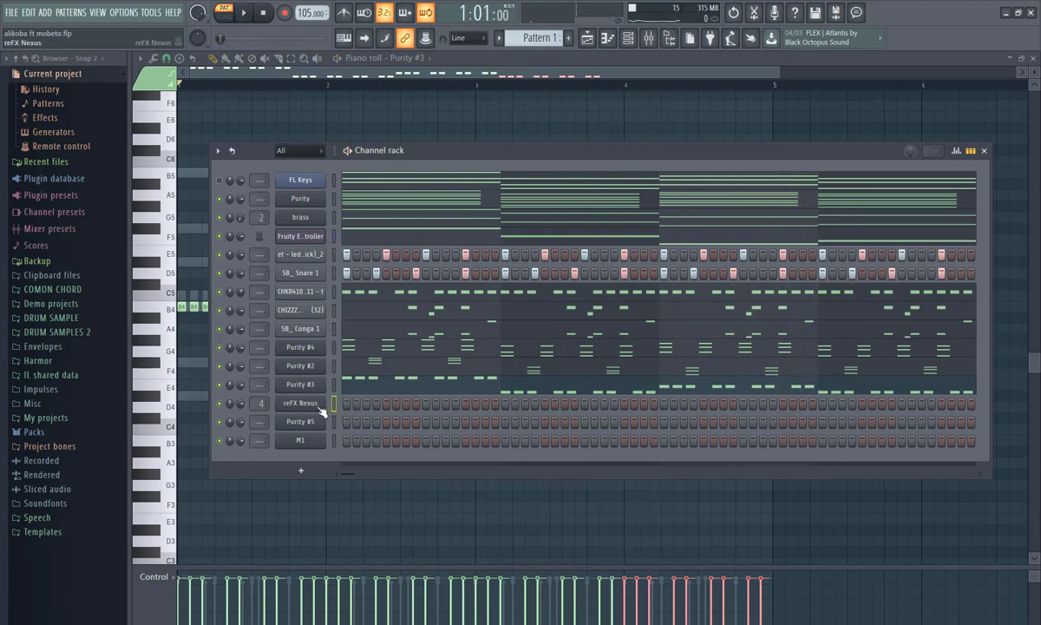
{"action": "right_click", "coordinate": [321, 412]}
{"action": "left_click", "coordinate": [351, 404]}
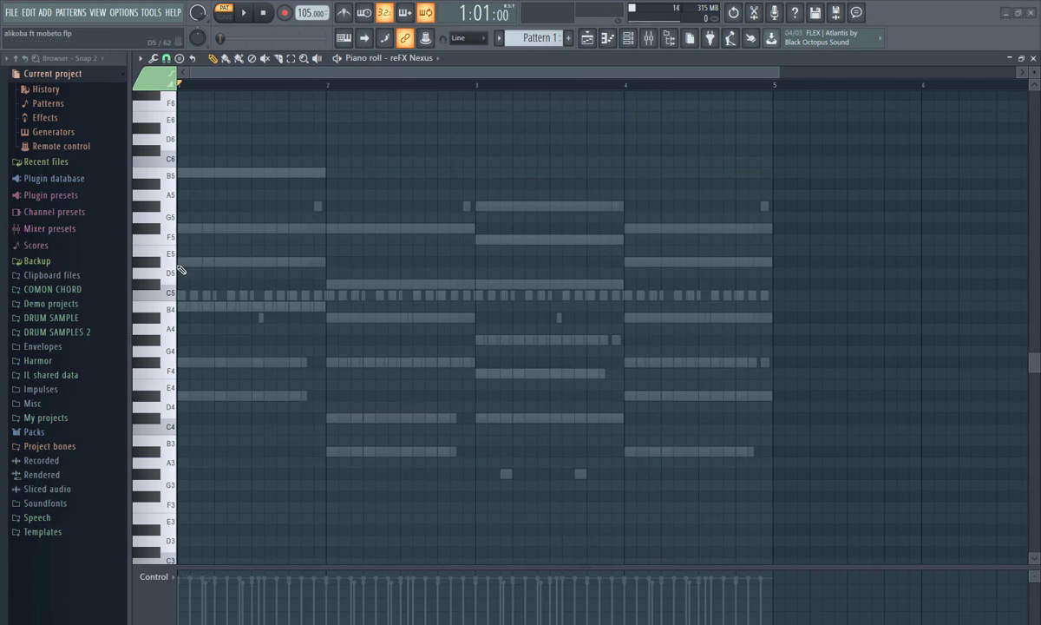
{"action": "left_click", "coordinate": [195, 308]}
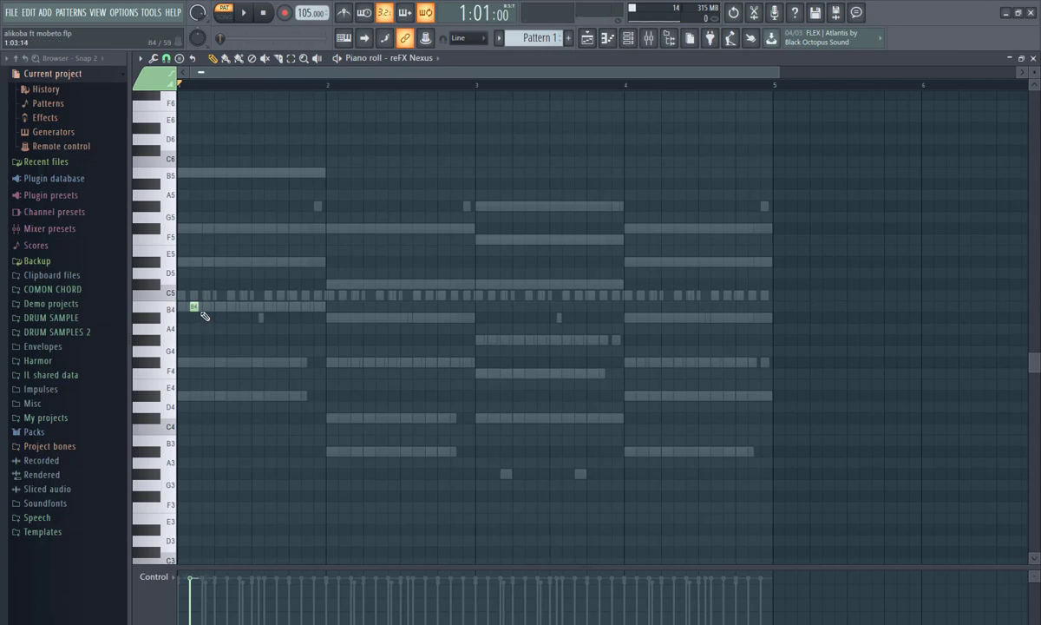
{"action": "left_click", "coordinate": [194, 307]}
{"action": "key", "text": "space"}
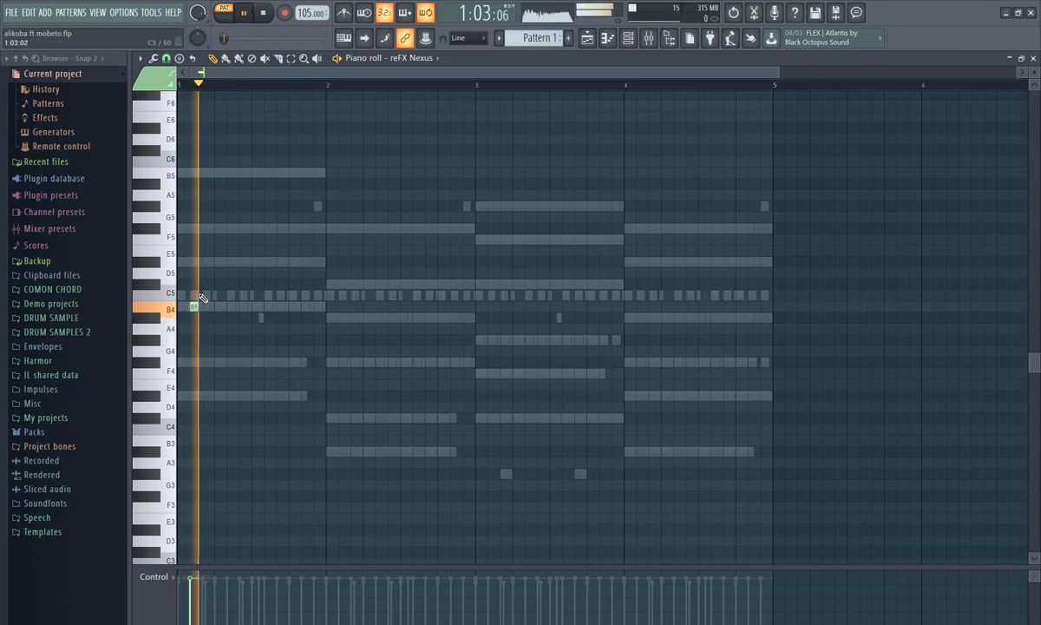
Add three more short B4 notes to make an evenly spaced run of four in the first half of bar one
{"action": "left_click", "coordinate": [206, 307]}
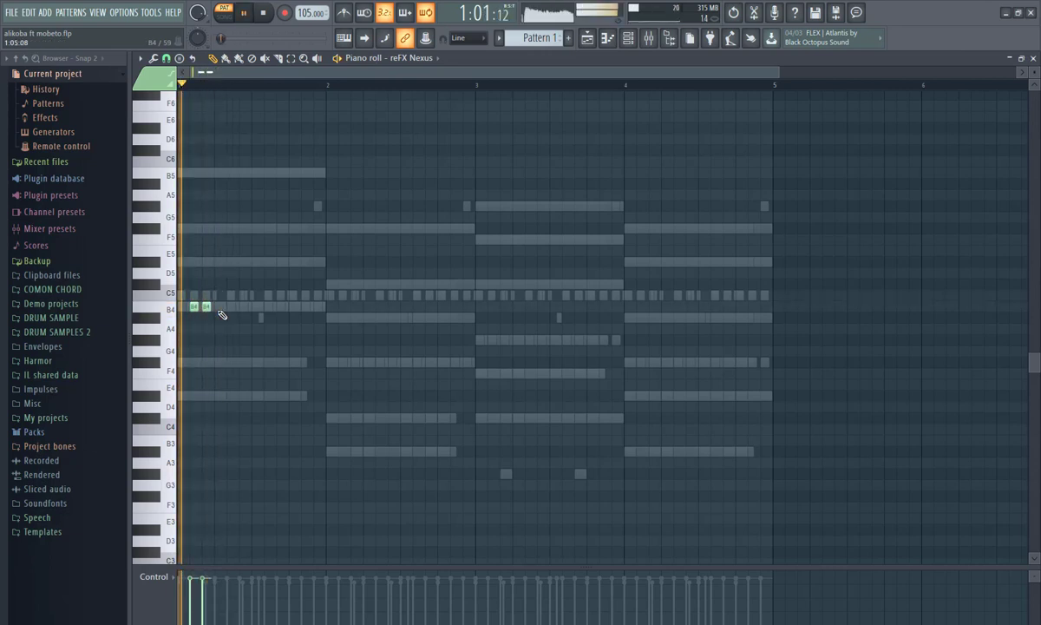
{"action": "left_click", "coordinate": [219, 308]}
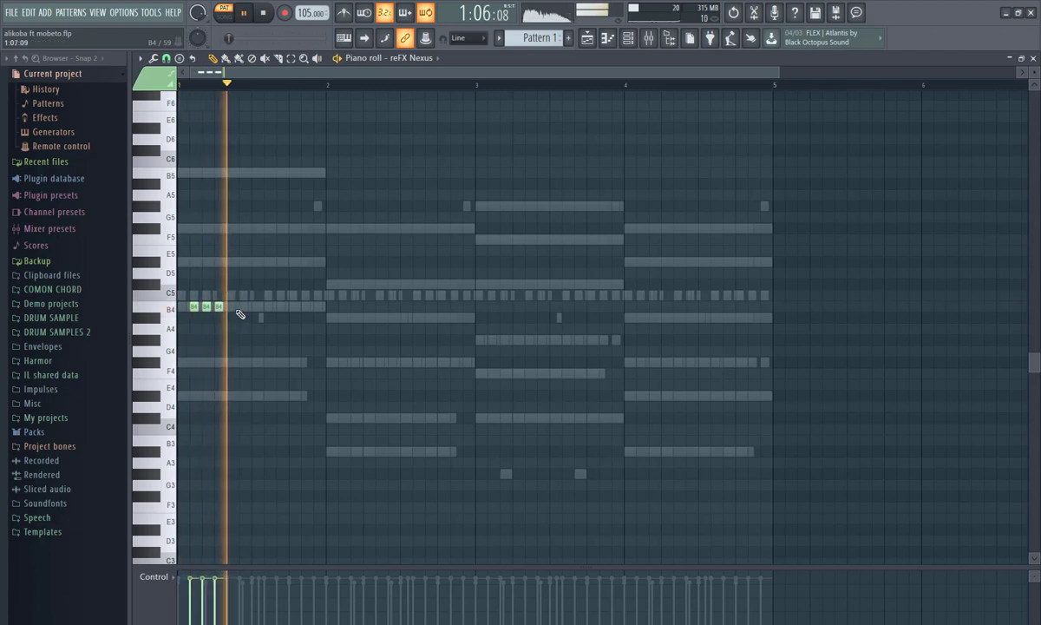
{"action": "left_click", "coordinate": [241, 308]}
{"action": "key", "text": "space"}
{"action": "left_click", "coordinate": [230, 309]}
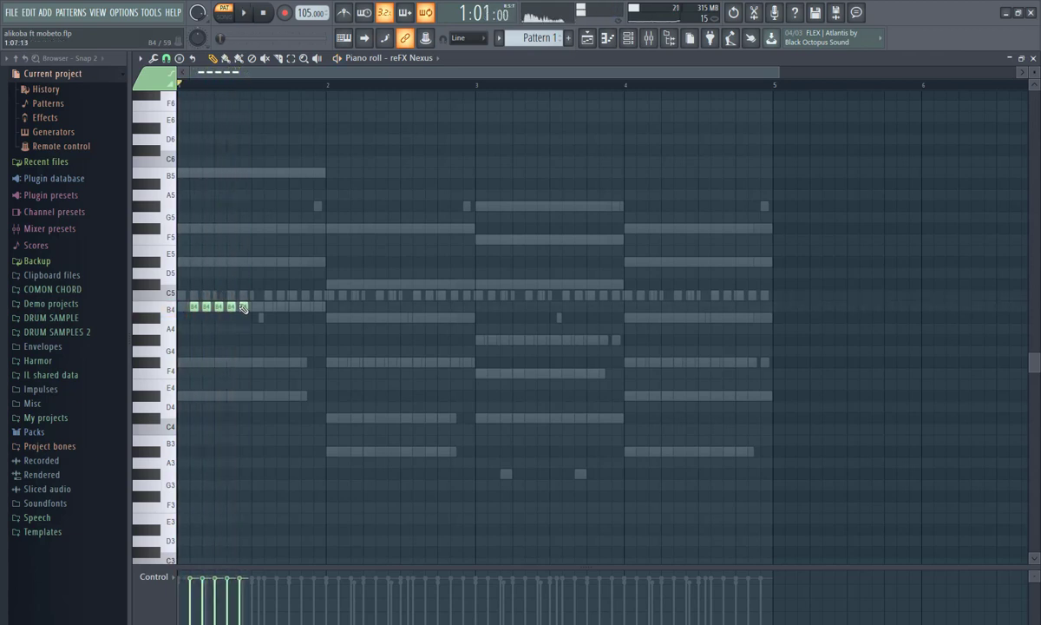
{"action": "right_click", "coordinate": [244, 309]}
{"action": "key", "text": "space"}
{"action": "key", "text": "space"}
Add a short B4 note at the middle of bar one with a longer B4 right behind it, and audition the phrase
{"action": "left_click", "coordinate": [254, 307]}
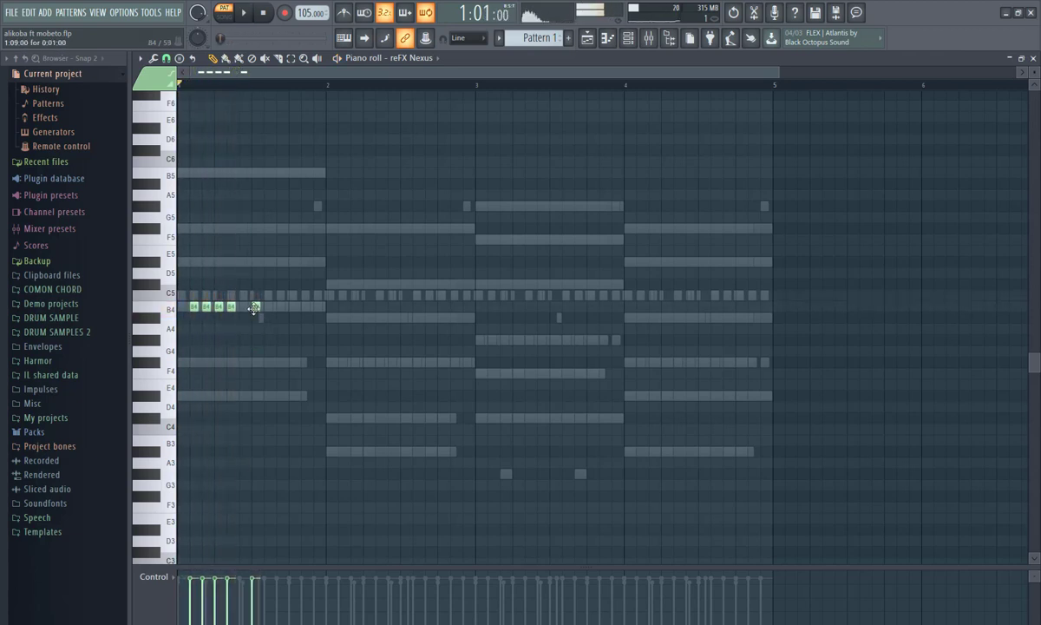
{"action": "left_click", "coordinate": [281, 307]}
{"action": "key", "text": "space"}
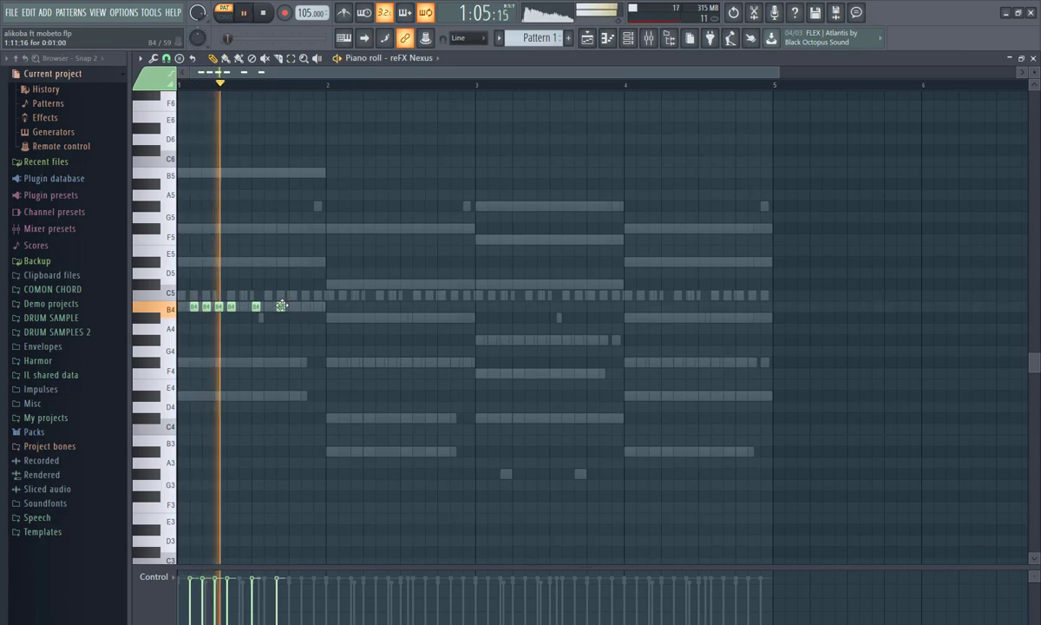
{"action": "key", "text": "space"}
{"action": "mouse_move", "coordinate": [279, 308]}
{"action": "left_mouse_down"}
{"action": "mouse_move", "coordinate": [265, 310]}
{"action": "mouse_move", "coordinate": [286, 310]}
{"action": "left_mouse_up"}
{"action": "key", "text": "space"}
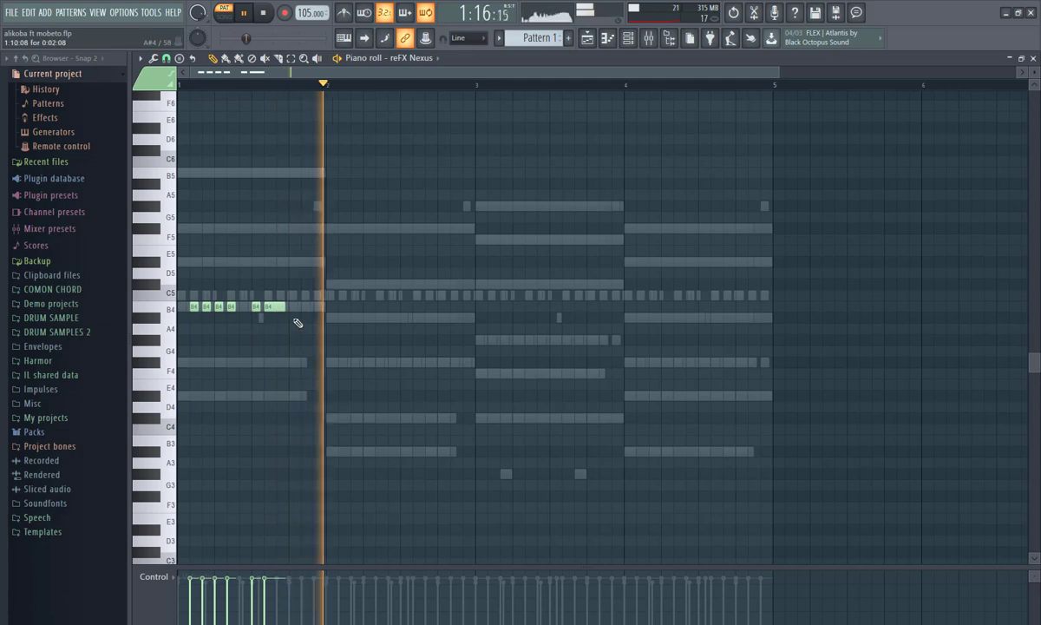
{"action": "key", "text": "space"}
{"action": "key", "text": "space"}
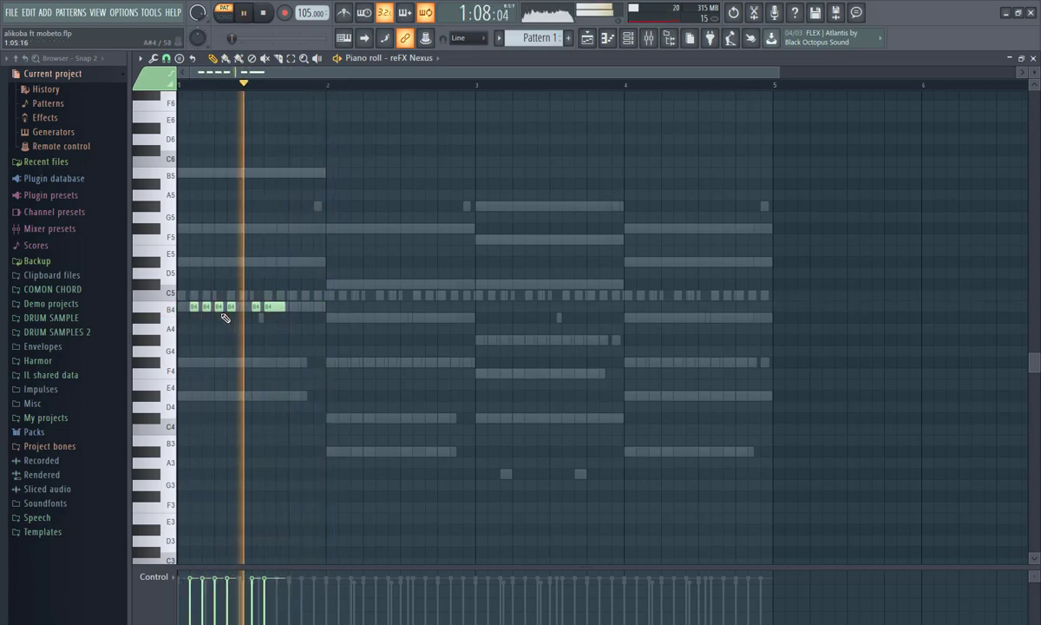
{"action": "key", "text": "space"}
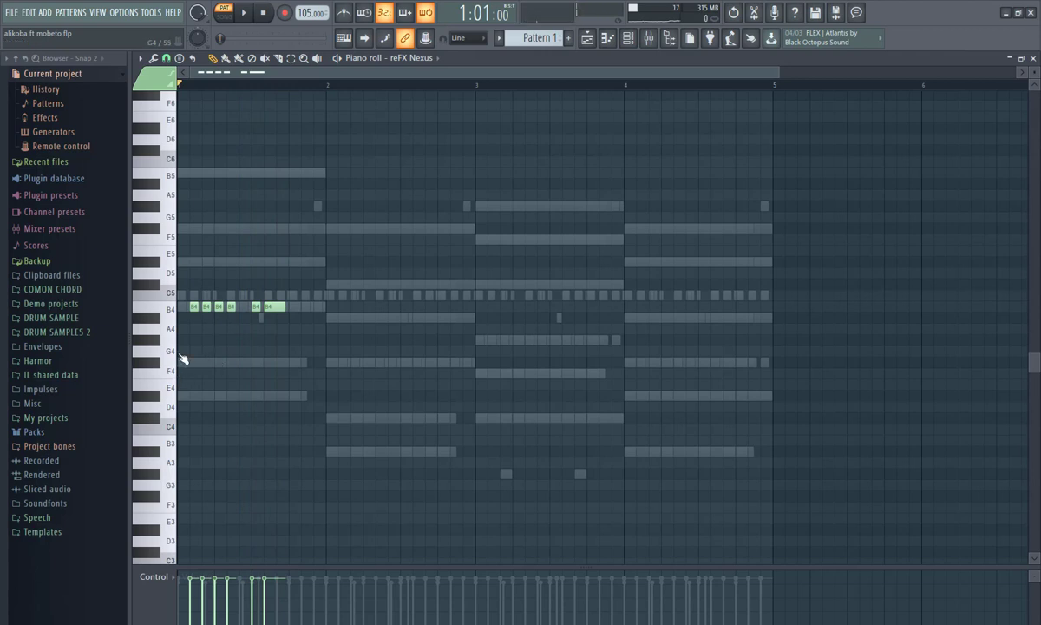
Copy the Nexus phrase to F#4 in bar two, C#4 in bar three and D#4 in bar four, and play the pattern
{"action": "left_click_drag", "start_coordinate": [294, 274], "coordinate": [489, 427]}
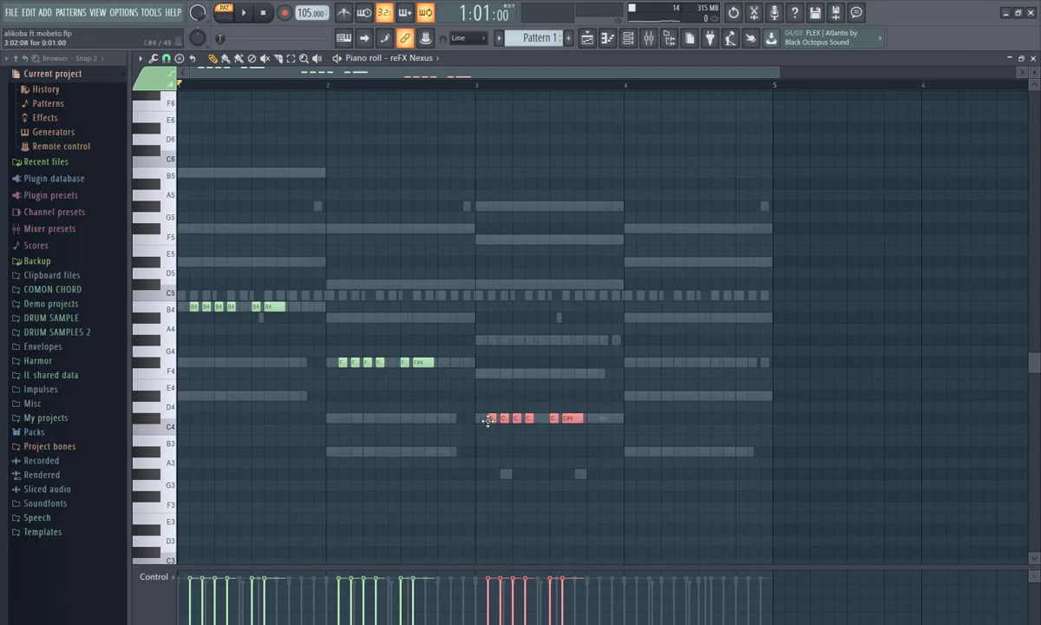
{"action": "left_click_drag", "start_coordinate": [490, 421], "coordinate": [639, 395]}
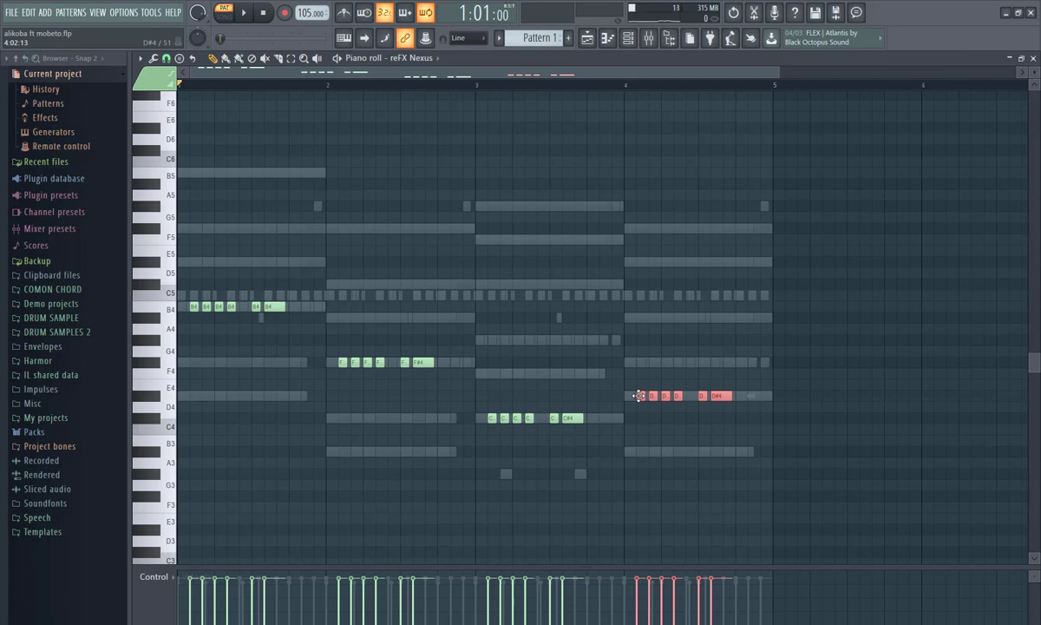
{"action": "key", "text": "space"}
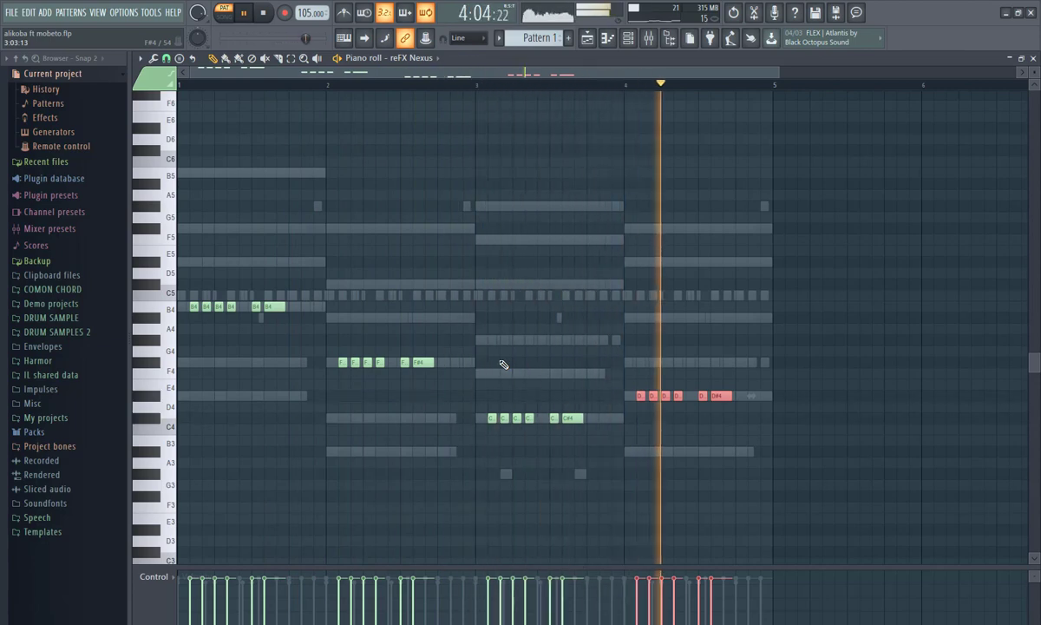
{"action": "key", "text": "space"}
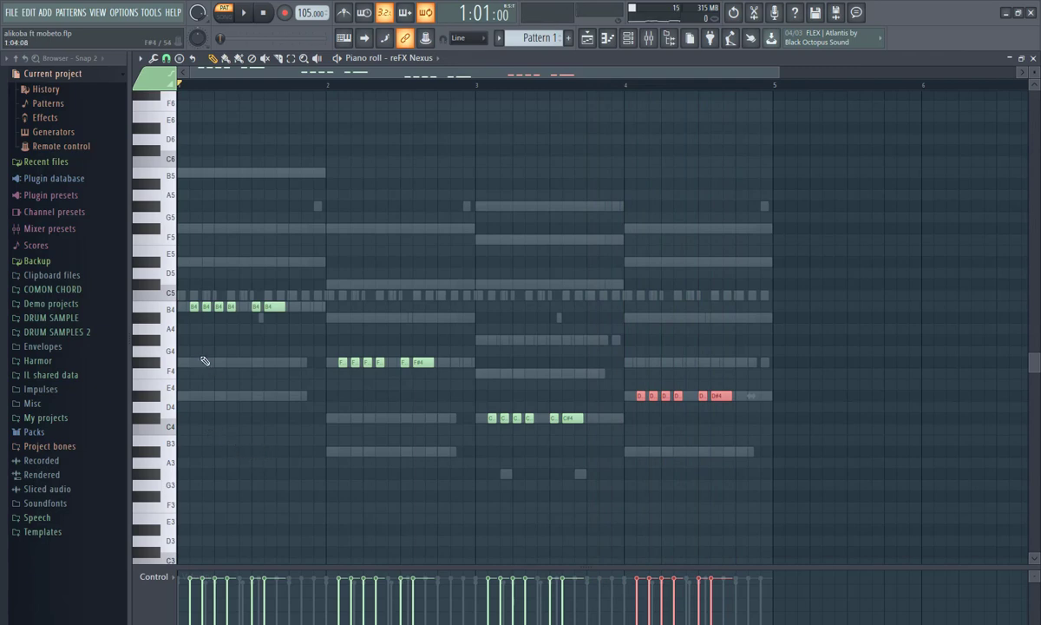
Add a short B3 note at the very start of bar one in the Nexus part and audition it
{"action": "left_click", "coordinate": [177, 306]}
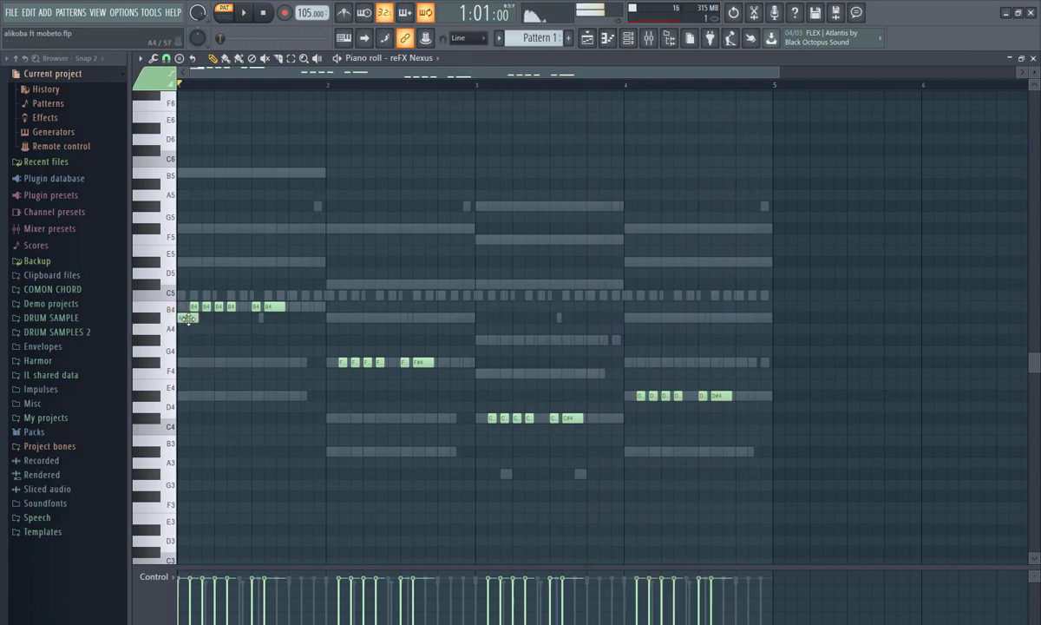
{"action": "right_click", "coordinate": [178, 307]}
{"action": "left_click", "coordinate": [180, 307]}
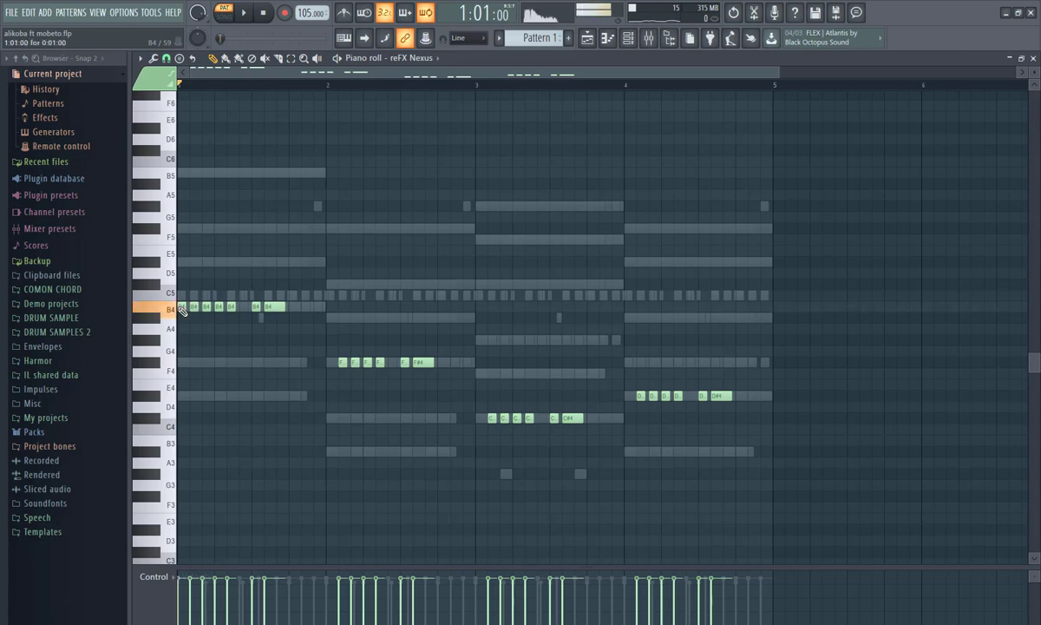
{"action": "left_click_drag", "start_coordinate": [179, 307], "coordinate": [177, 442]}
{"action": "key", "text": "space"}
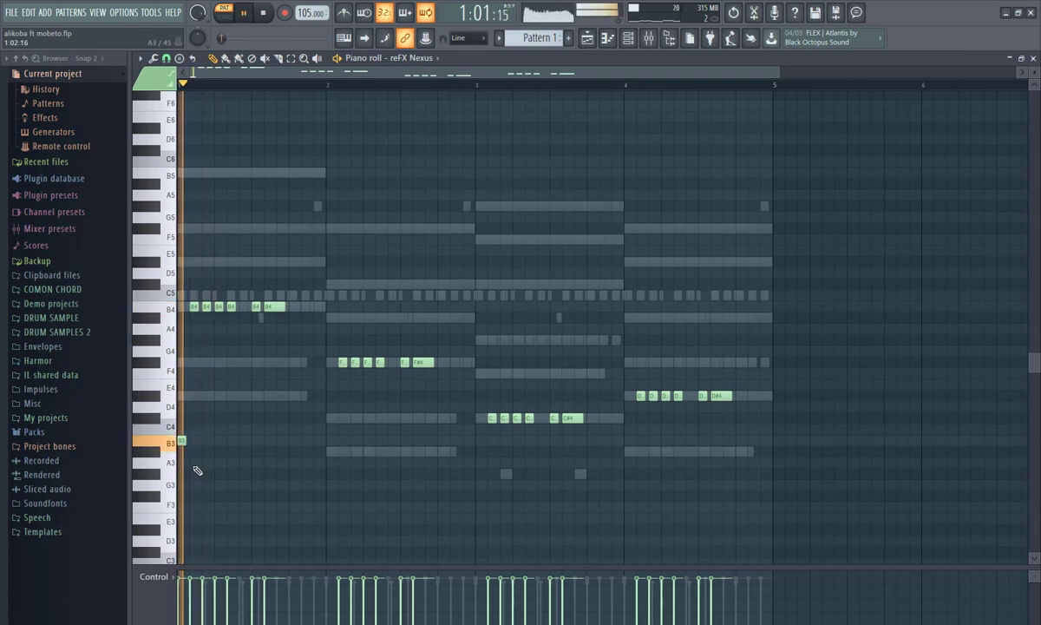
{"action": "key", "text": "space"}
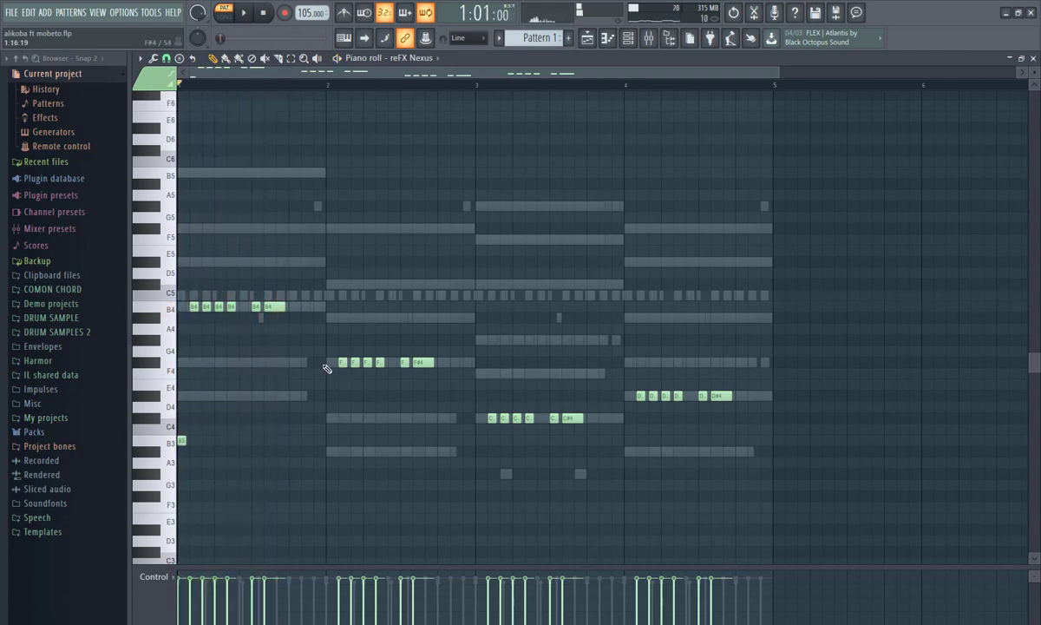
Add short Nexus notes F#3 at the start of bar two, C#3 at bar three and D#3 at bar four, and play the pattern
{"action": "left_click", "coordinate": [330, 361]}
{"action": "key", "text": "ctrl+Down"}
{"action": "left_click", "coordinate": [480, 418]}
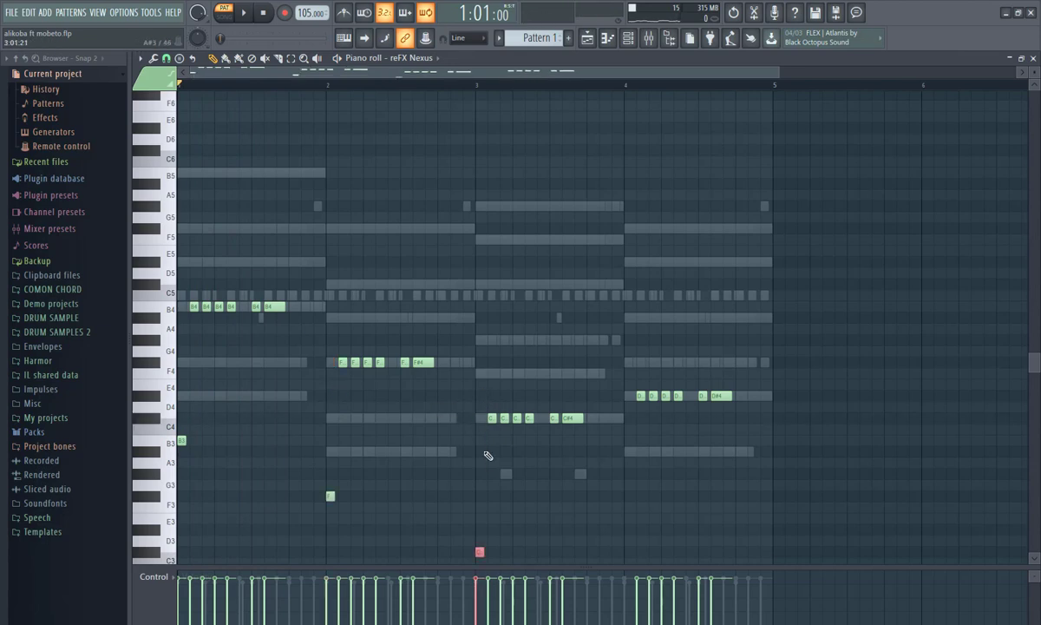
{"action": "left_click", "coordinate": [625, 396]}
{"action": "key", "text": "space"}
{"action": "scroll", "coordinate": [611, 347], "scroll_direction": "down", "scroll_amount": 3}
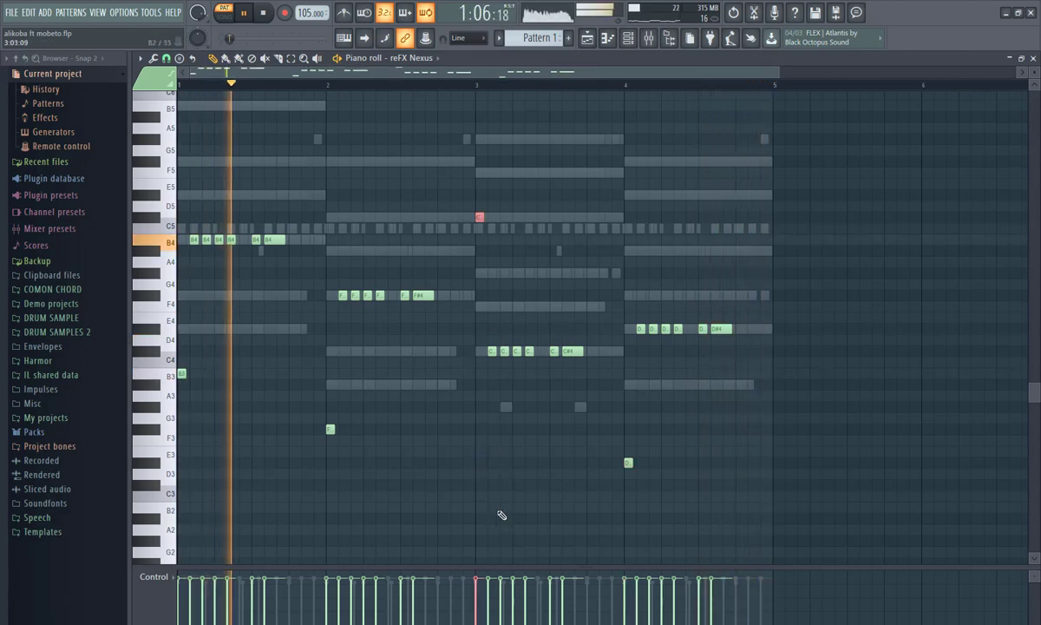
Lower the first note of bar three by two octaves to C#3, comparing both octaves during playback
{"action": "key", "text": "ctrl+Down"}
{"action": "key", "text": "ctrl+Down"}
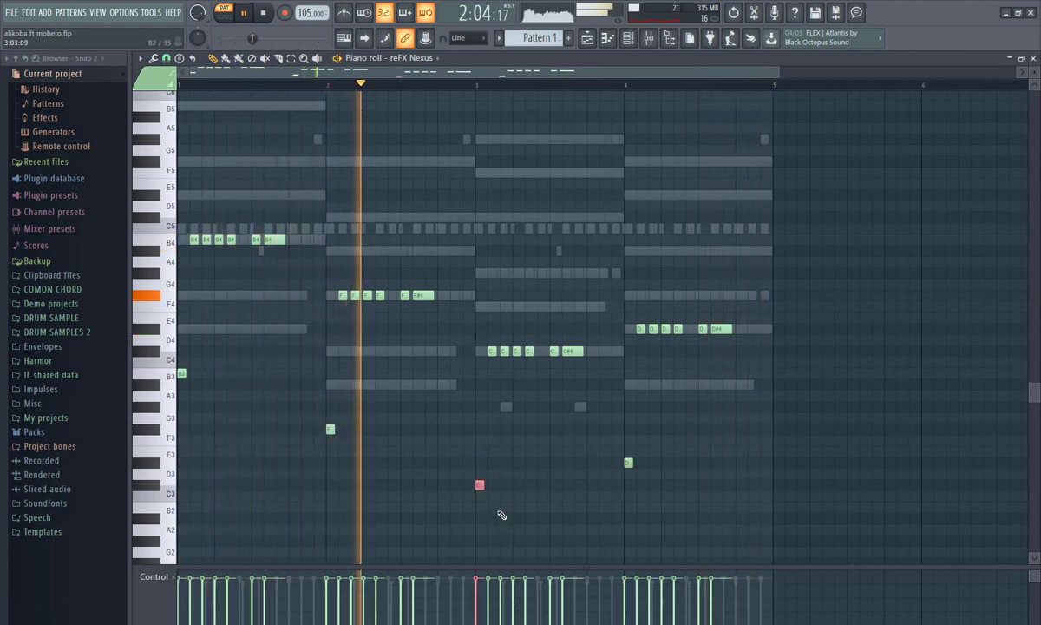
{"action": "key", "text": "ctrl+Up"}
{"action": "key", "text": "ctrl+Up"}
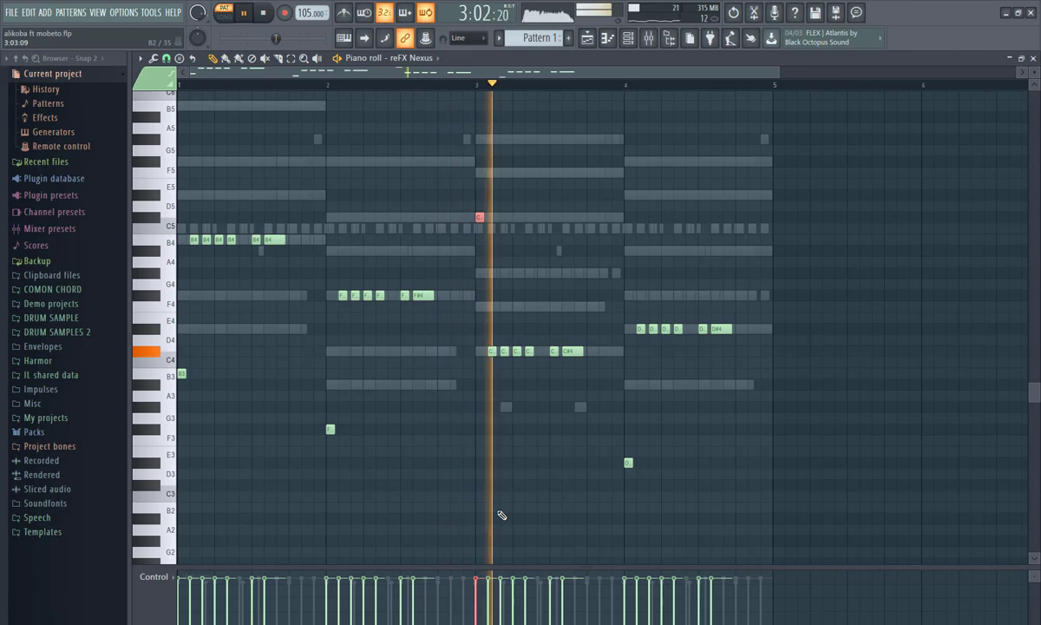
{"action": "key", "text": "ctrl+Down"}
{"action": "key", "text": "ctrl+Down"}
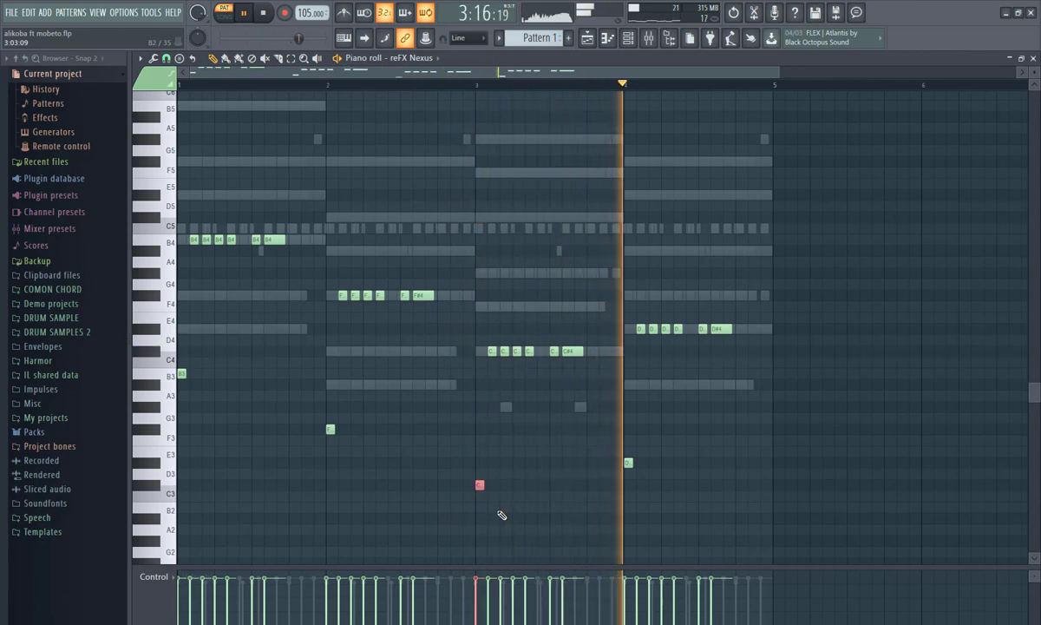
{"action": "key", "text": "space"}
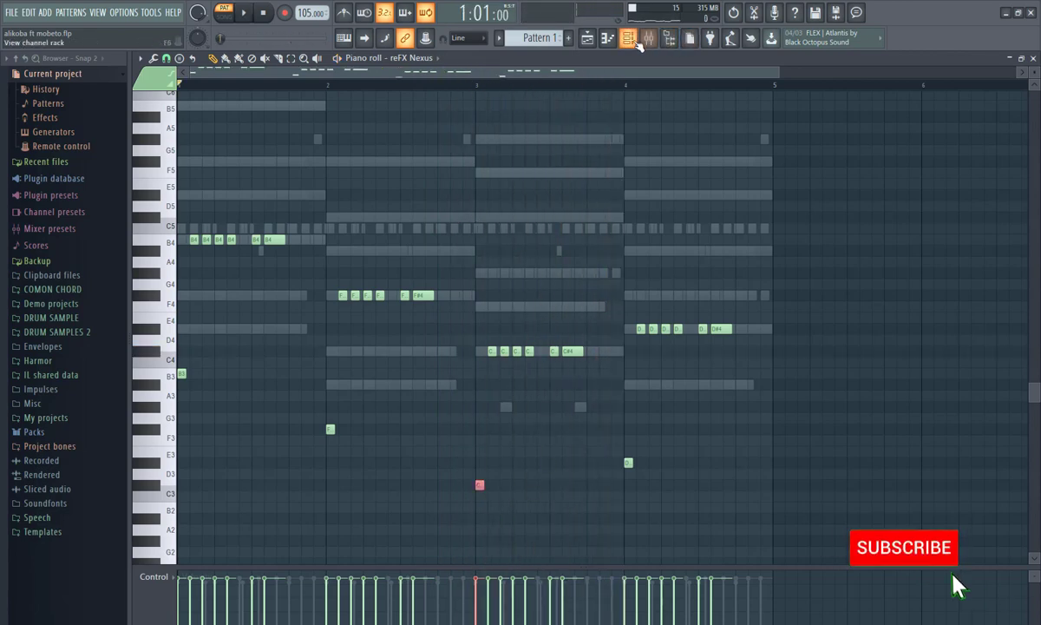
Open the empty piano roll of the Purity #2 channel listed just below reFX Nexus
{"action": "left_click", "coordinate": [630, 38]}
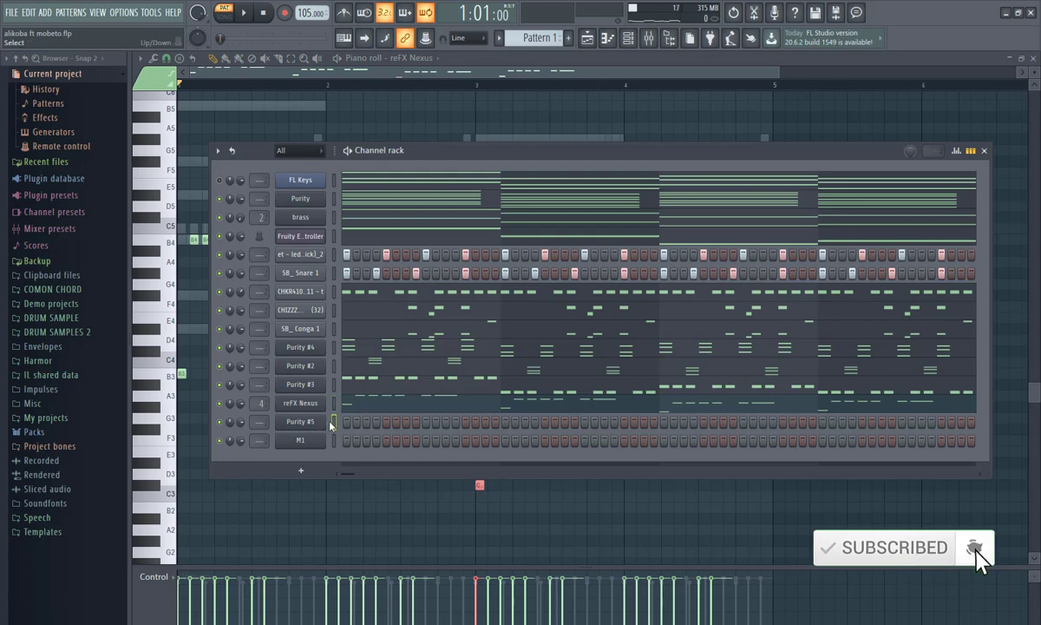
{"action": "left_click", "coordinate": [298, 420]}
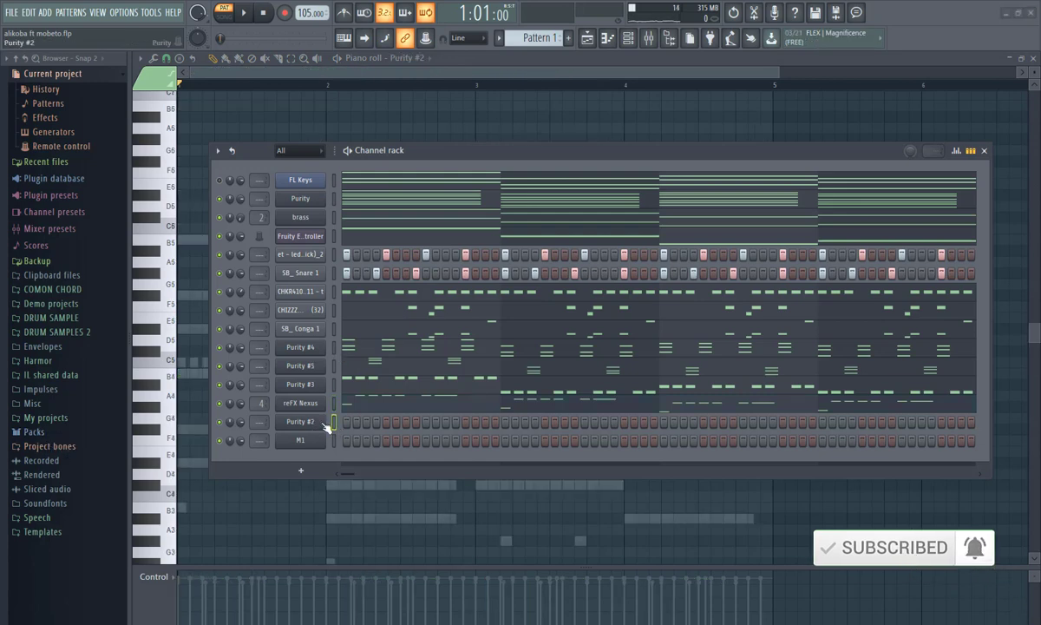
{"action": "right_click", "coordinate": [326, 418]}
{"action": "left_click", "coordinate": [355, 434]}
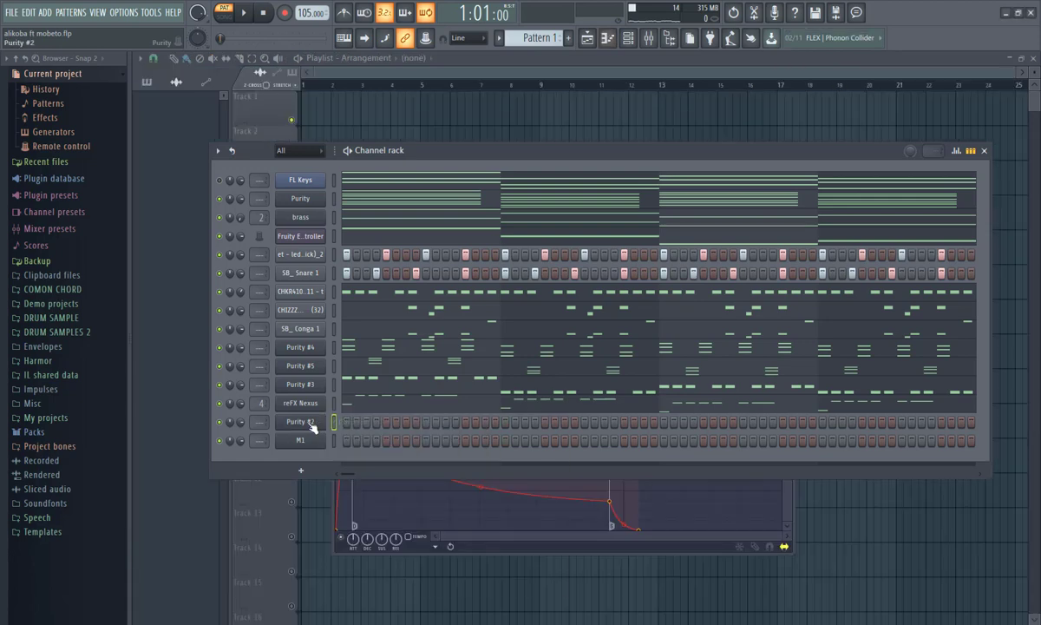
{"action": "right_click", "coordinate": [327, 418]}
{"action": "left_click", "coordinate": [350, 423]}
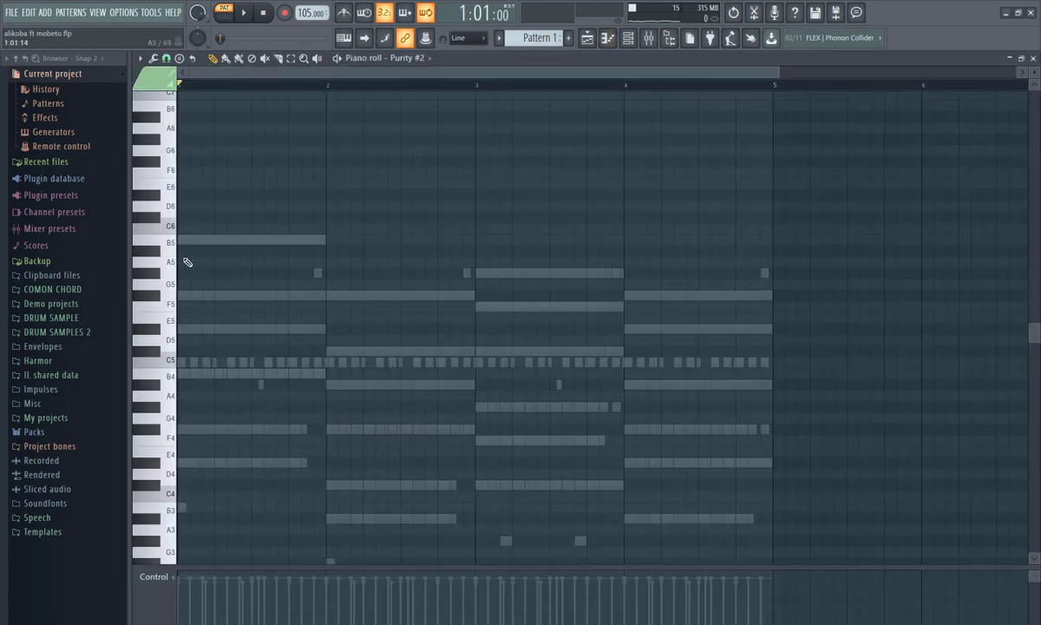
Audition pitches and add a short F#5 note at the start of bar one and a short D#6 note at its middle
{"action": "left_click", "coordinate": [162, 300]}
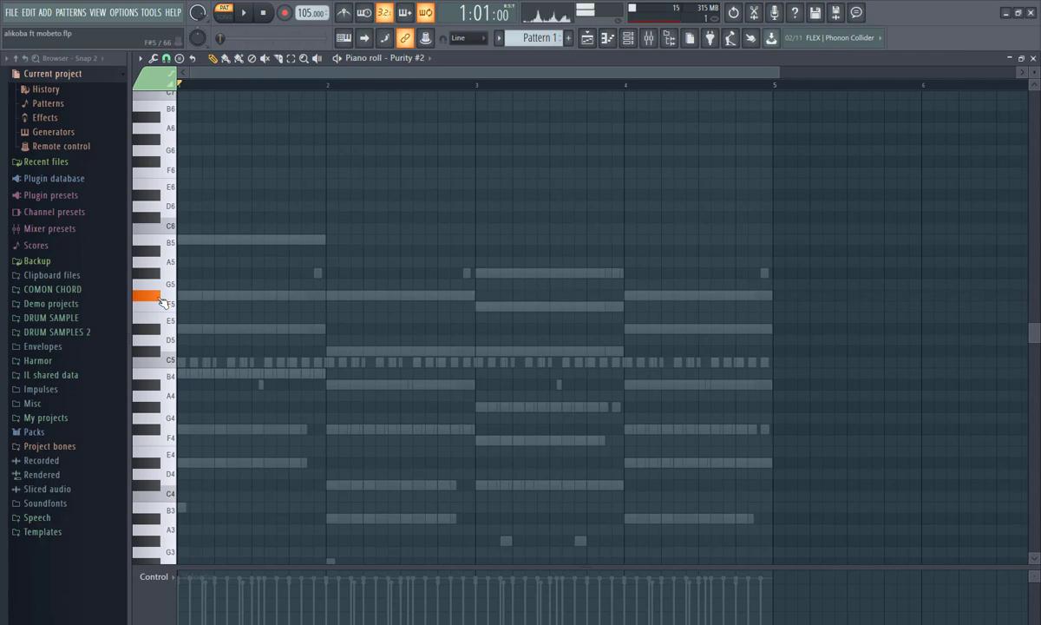
{"action": "left_click", "coordinate": [162, 299]}
{"action": "left_click", "coordinate": [163, 300]}
{"action": "left_click", "coordinate": [182, 295]}
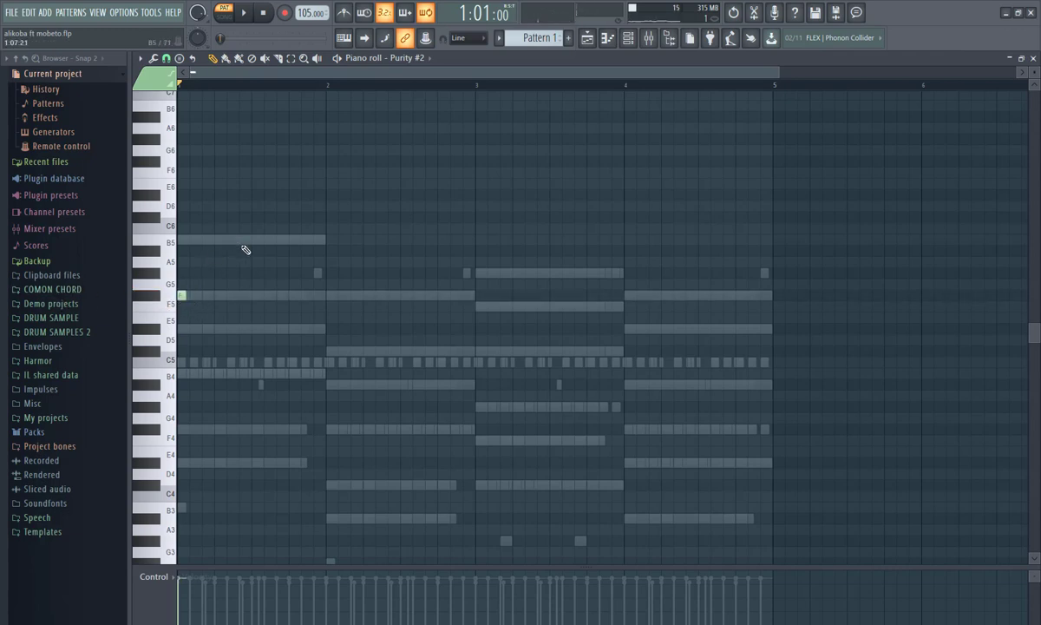
{"action": "left_click", "coordinate": [168, 229]}
{"action": "left_click", "coordinate": [166, 261]}
{"action": "left_click", "coordinate": [159, 199]}
{"action": "left_click", "coordinate": [253, 195]}
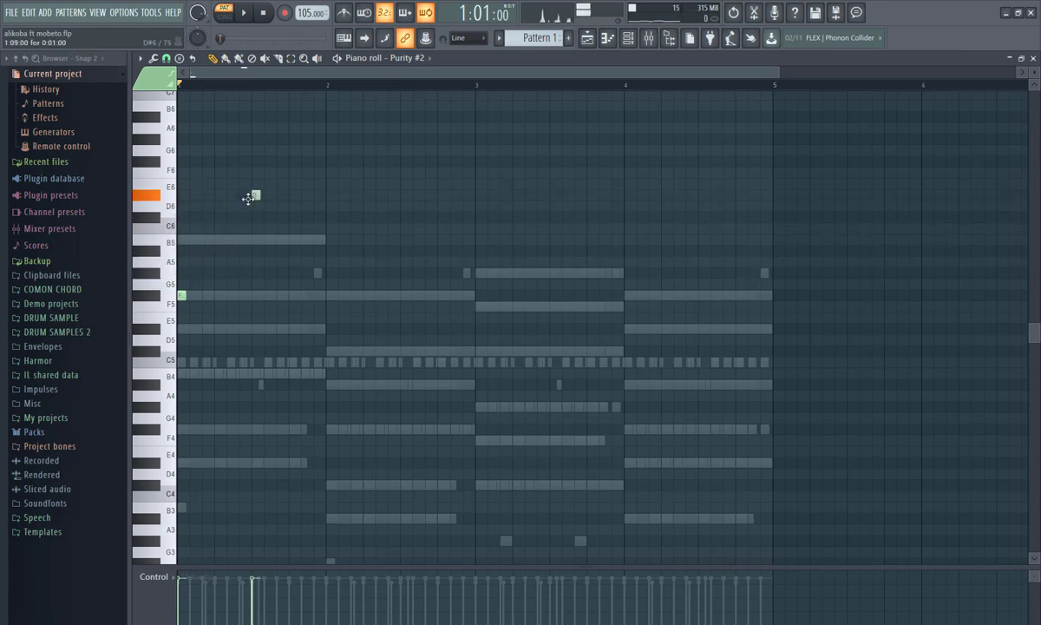
Continue with consecutive short notes F6, F6, F#6, F6 and D#6, ending on C#6 at the start of bar two, and play the line
{"action": "left_click", "coordinate": [269, 172]}
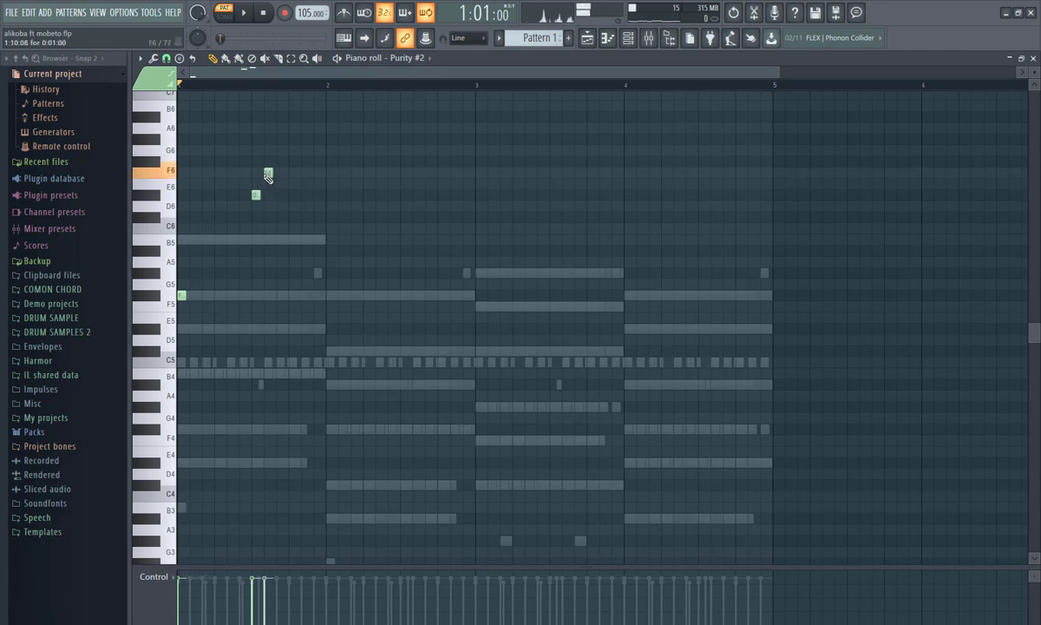
{"action": "left_click", "coordinate": [280, 173]}
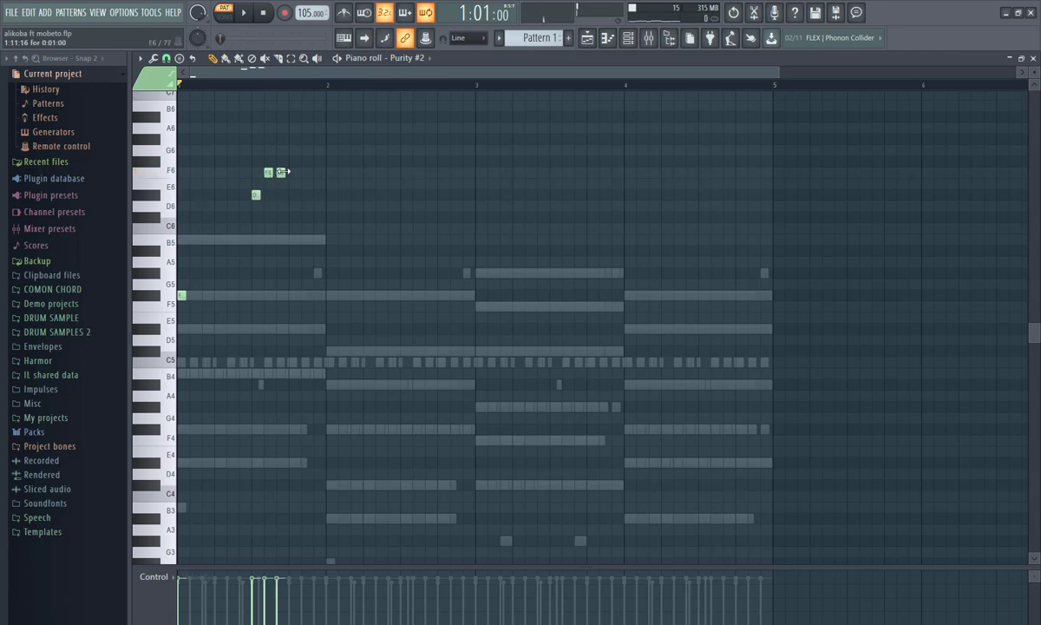
{"action": "left_click", "coordinate": [292, 161]}
{"action": "left_click", "coordinate": [305, 174]}
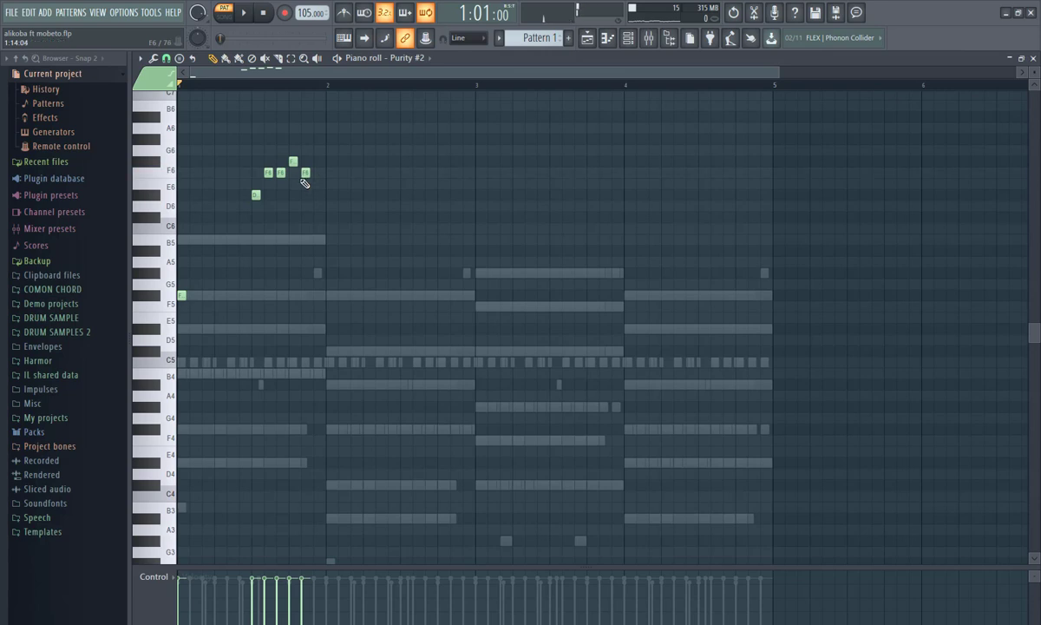
{"action": "left_click", "coordinate": [314, 195]}
{"action": "left_click", "coordinate": [330, 218]}
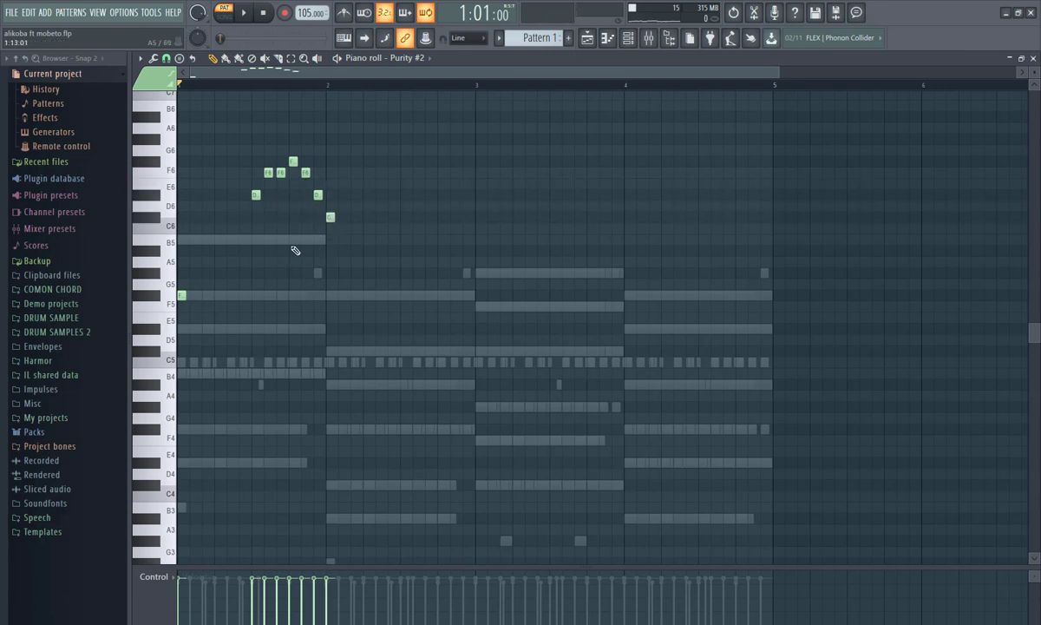
{"action": "key", "text": "space"}
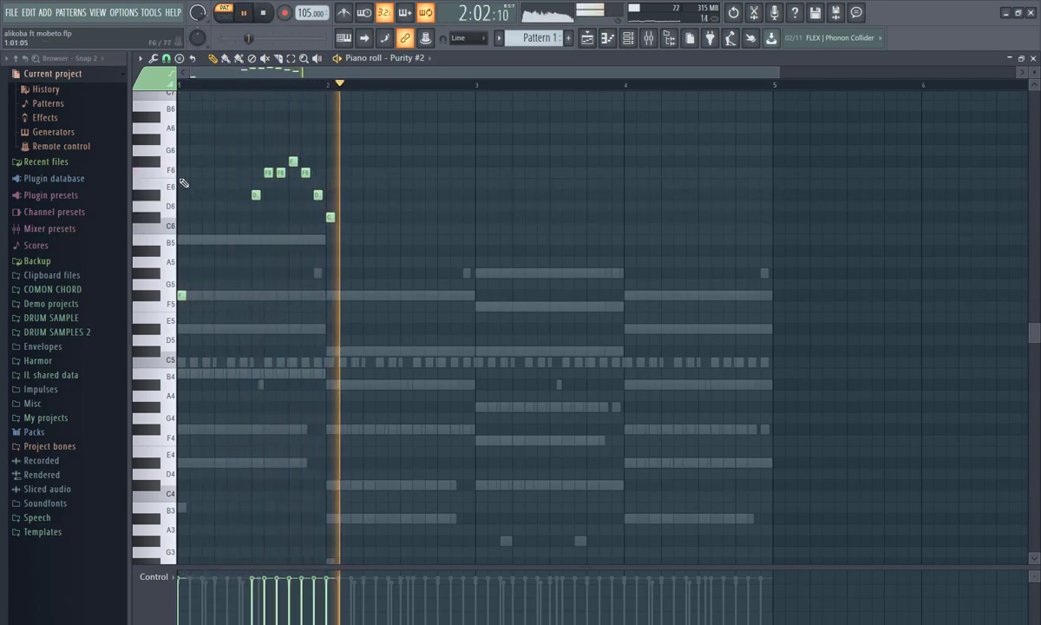
{"action": "key", "text": "space"}
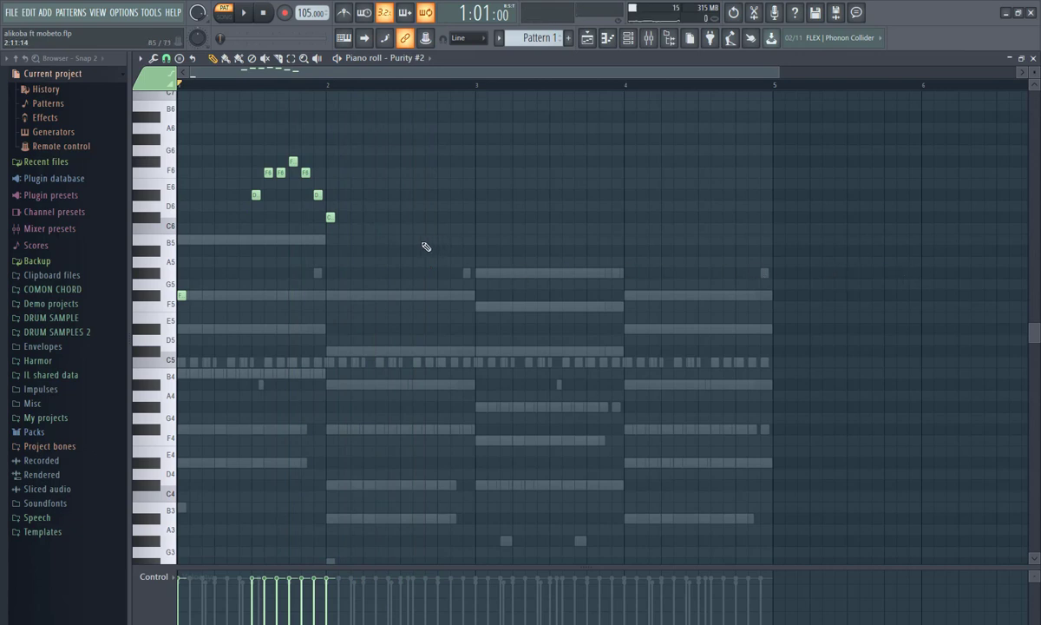
Add short A#5, C#6, A#5 and F#5 notes closing bar two and a G#5 at the start of bar three, and audition the melody
{"action": "left_click", "coordinate": [157, 252]}
{"action": "left_click", "coordinate": [425, 252]}
{"action": "left_click", "coordinate": [442, 217]}
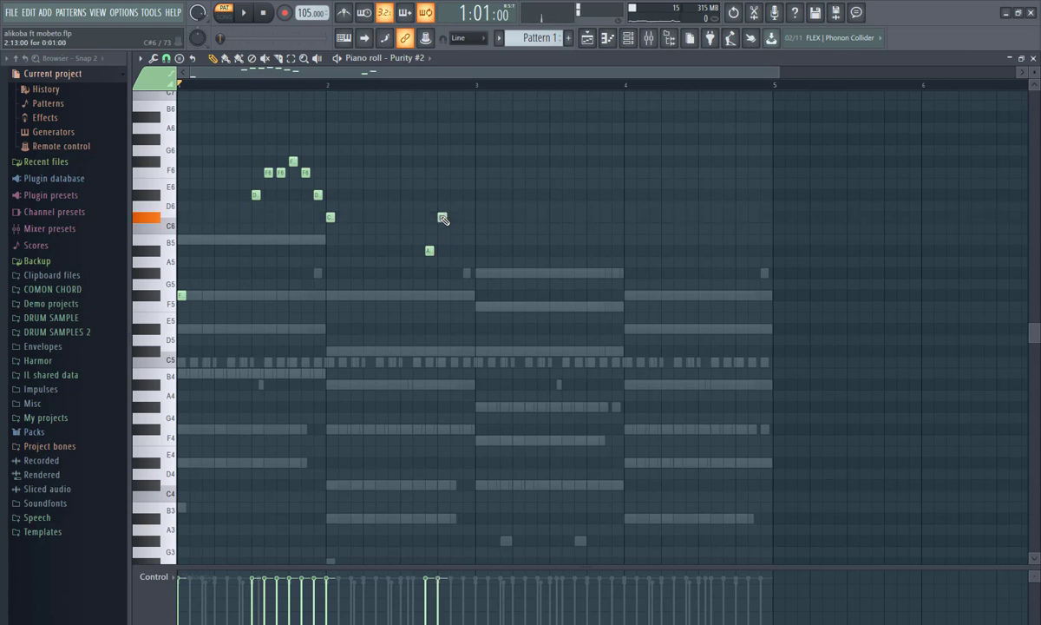
{"action": "left_click", "coordinate": [456, 252]}
{"action": "scroll", "coordinate": [466, 257], "scroll_direction": "down", "scroll_amount": 3}
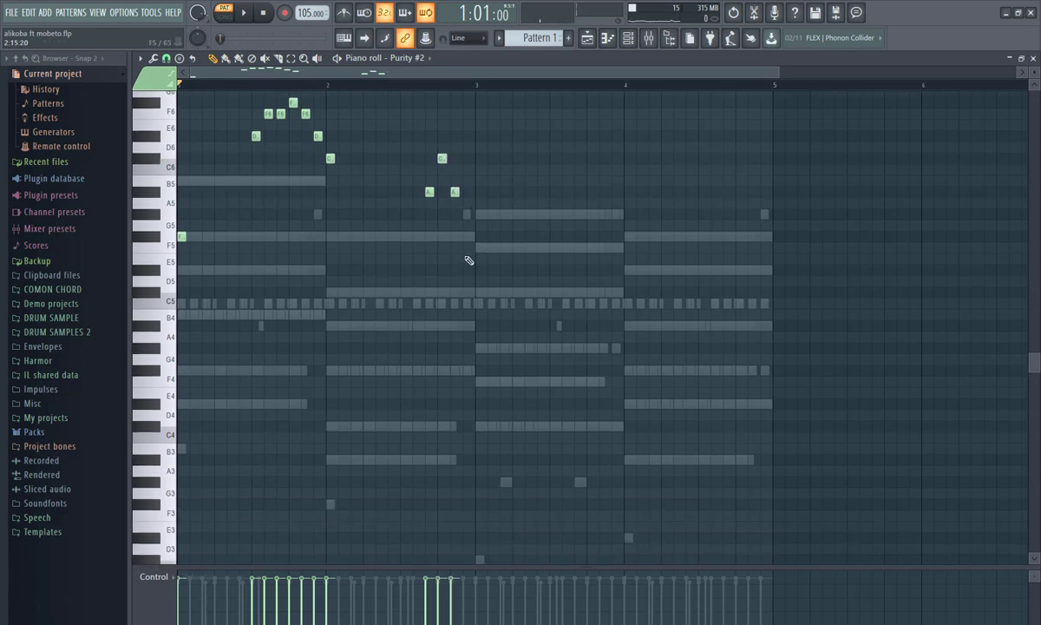
{"action": "left_click", "coordinate": [464, 205]}
{"action": "left_click", "coordinate": [465, 229]}
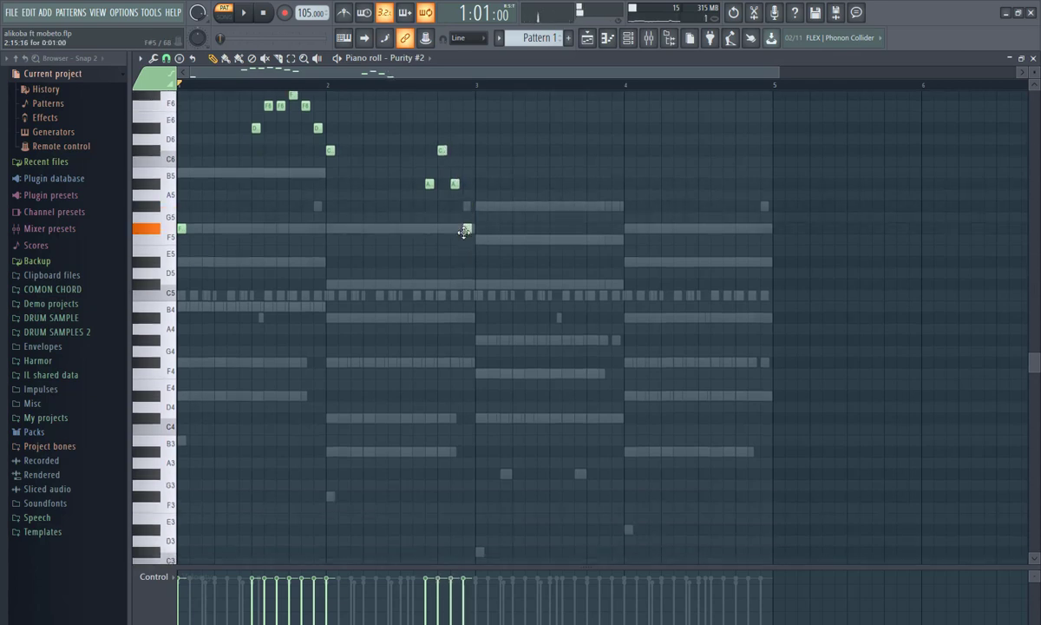
{"action": "left_click", "coordinate": [476, 207]}
{"action": "key", "text": "space"}
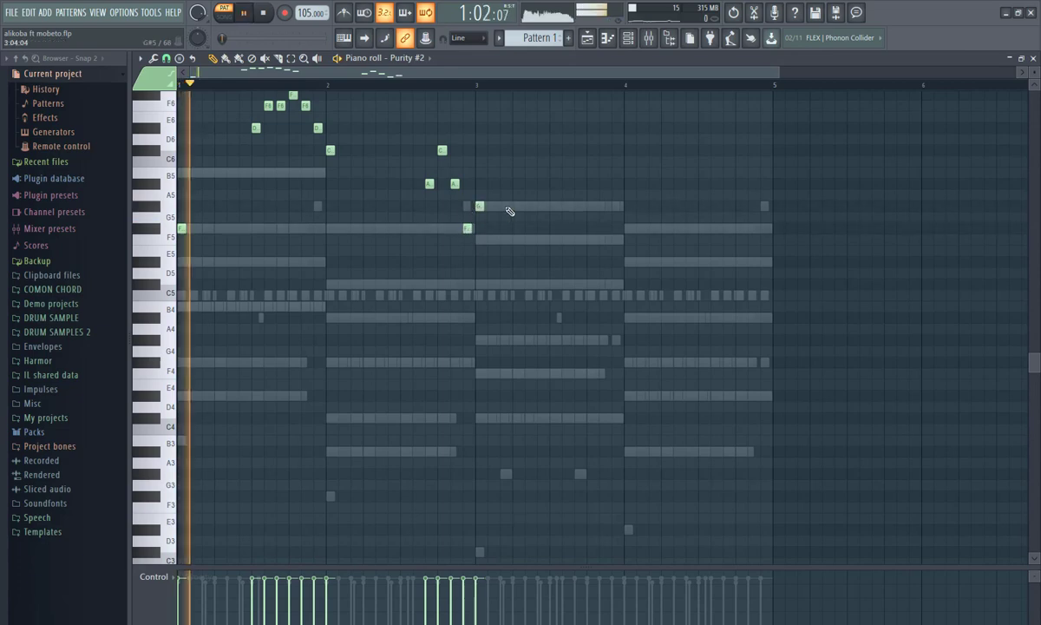
{"action": "scroll", "coordinate": [564, 185], "scroll_direction": "up", "scroll_amount": 2}
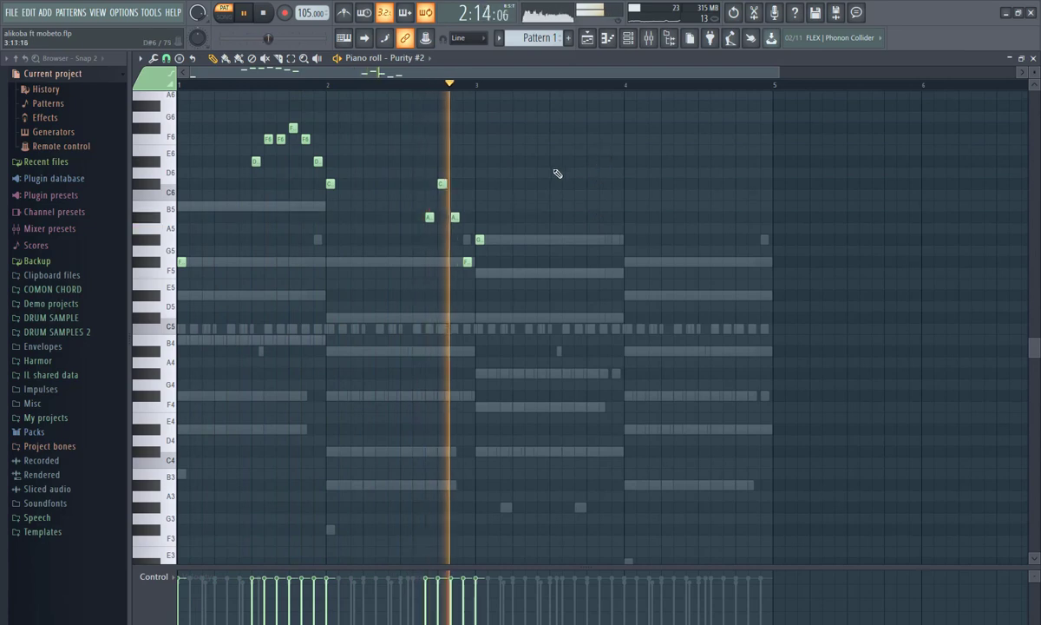
{"action": "key", "text": "space"}
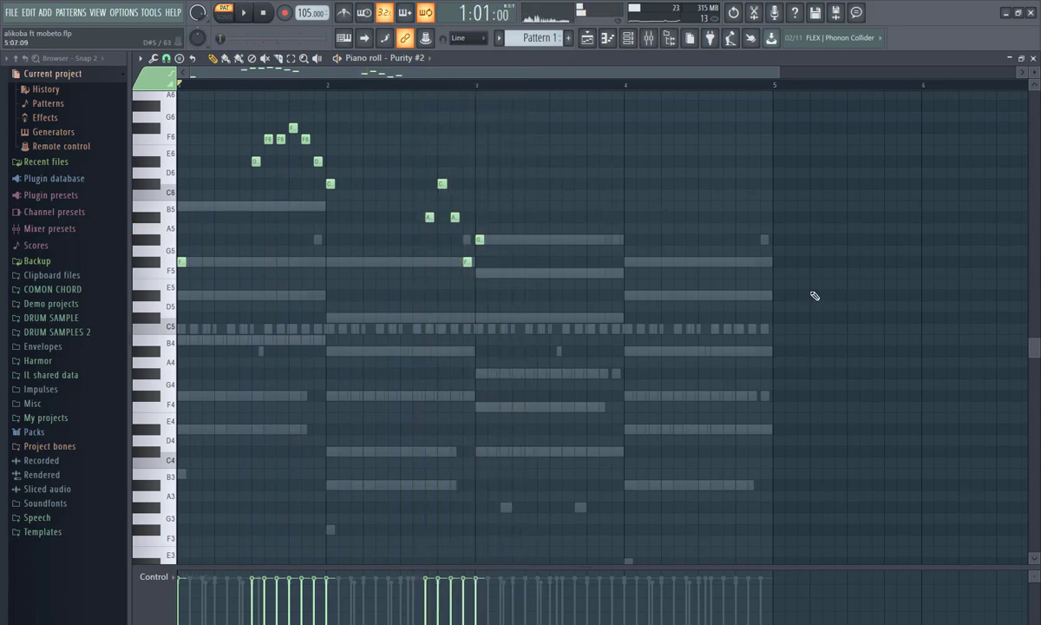
Add short G#5, A#5, G#5 and F5 notes closing bar three and a D#5 at the start of bar four, and play the pattern
{"action": "left_click", "coordinate": [565, 230]}
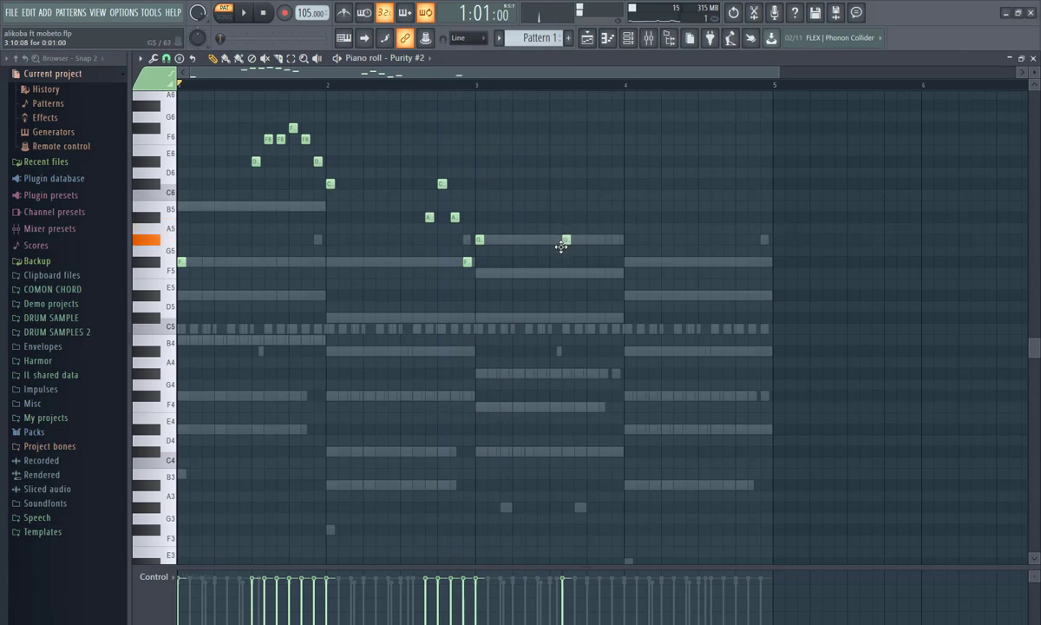
{"action": "left_click_drag", "start_coordinate": [559, 227], "coordinate": [558, 250]}
{"action": "left_click", "coordinate": [590, 216]}
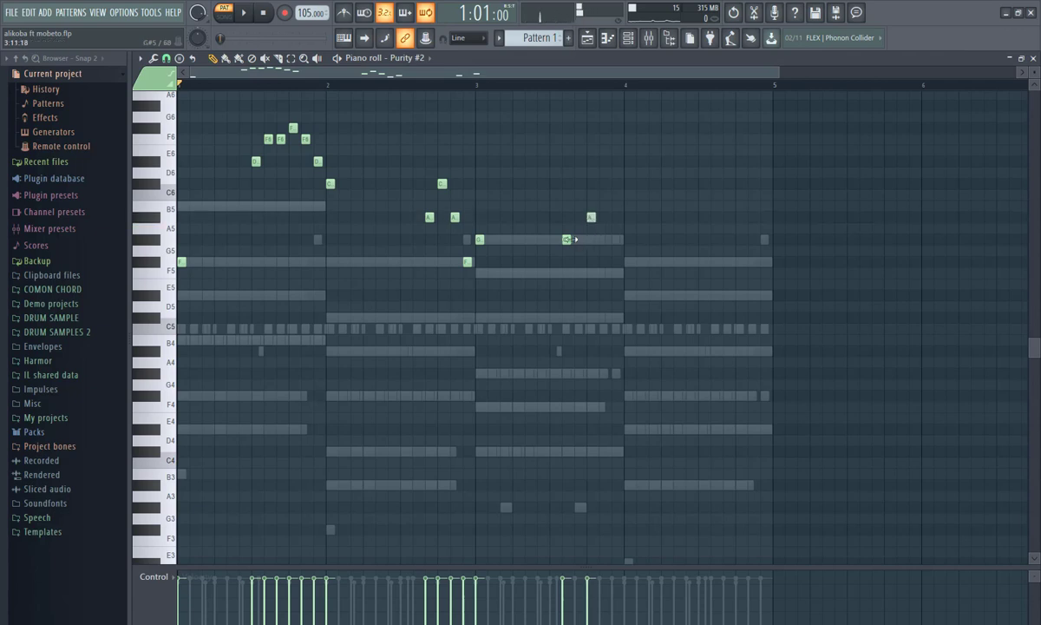
{"action": "left_click_drag", "start_coordinate": [568, 239], "coordinate": [579, 239]}
{"action": "left_click", "coordinate": [603, 239]}
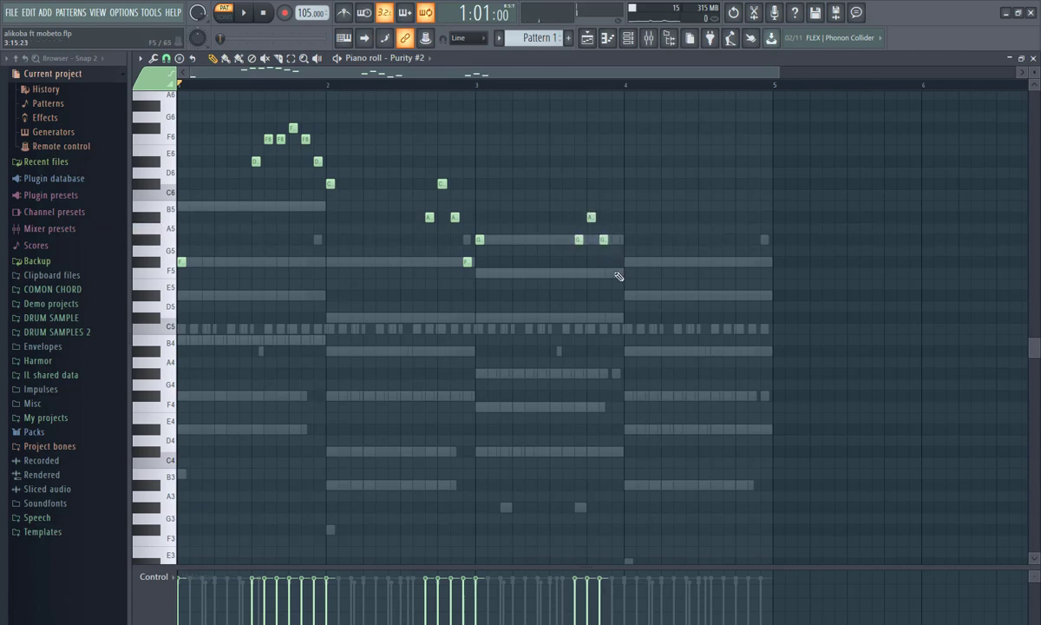
{"action": "left_click", "coordinate": [616, 273]}
{"action": "left_click", "coordinate": [626, 295]}
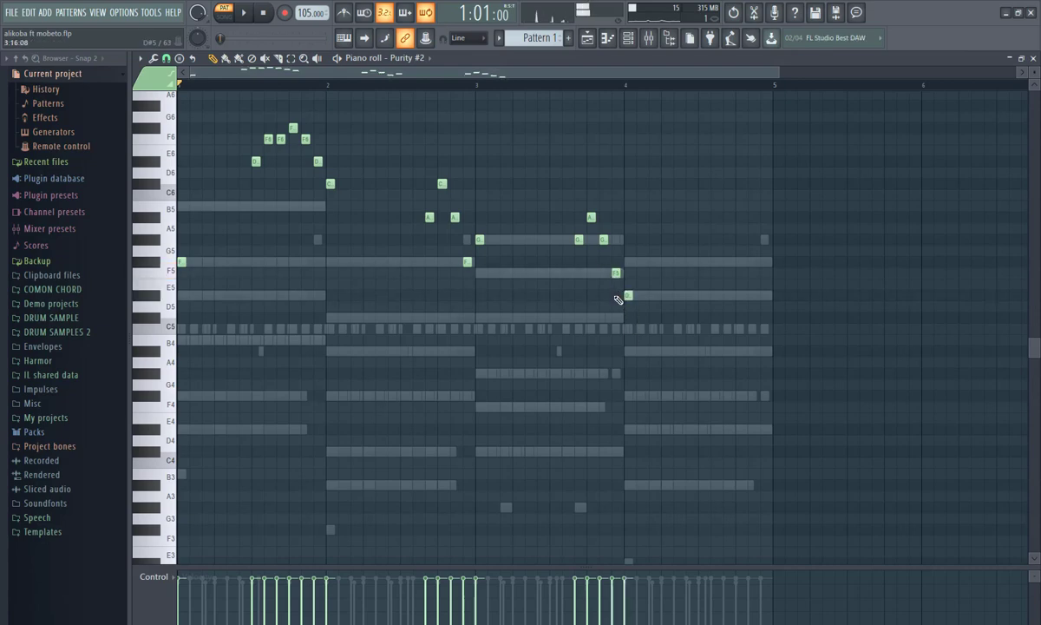
{"action": "key", "text": "space"}
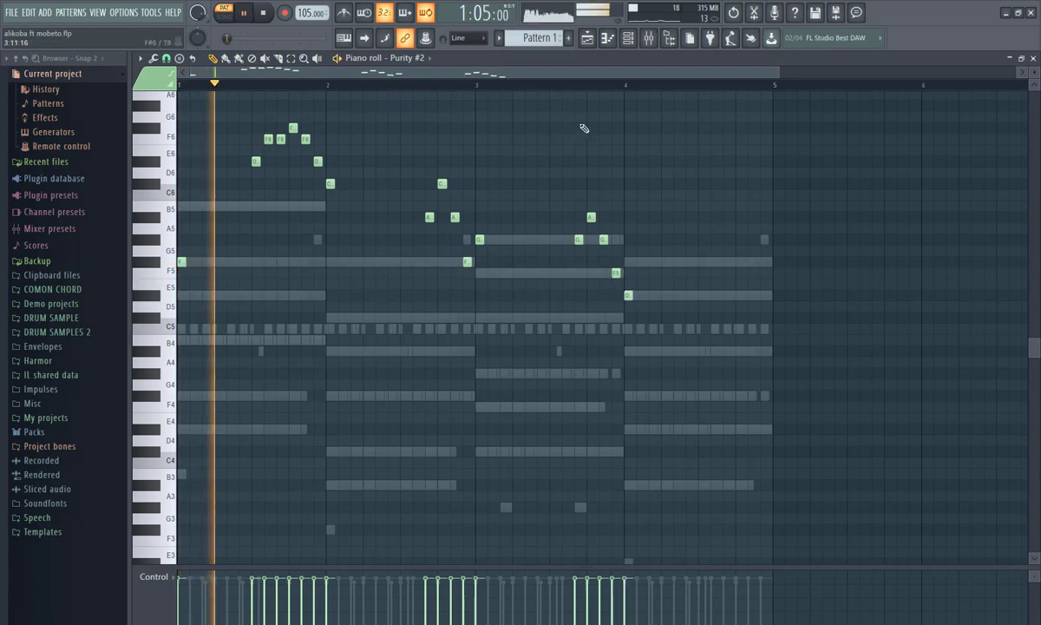
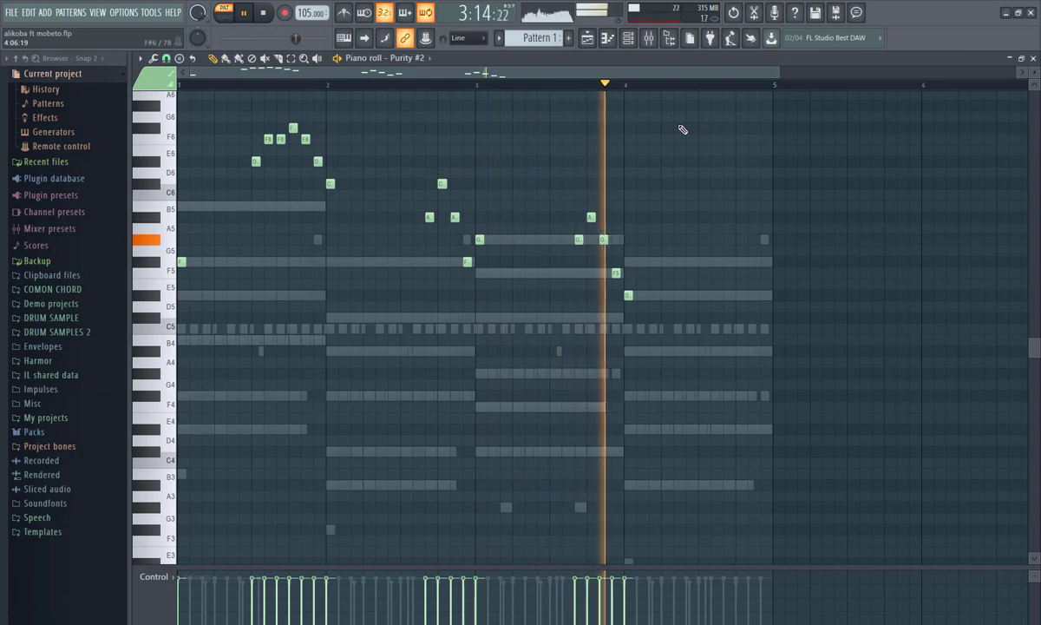
{"action": "key", "text": "space"}
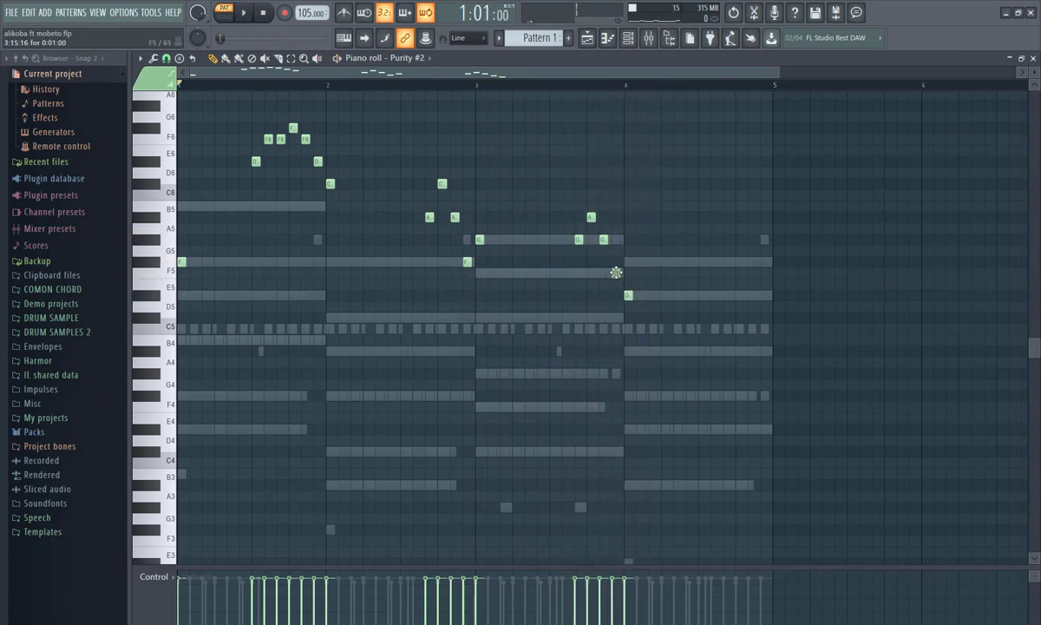
Raise the last note of bar three to F#5 and replay the phrase from late in that bar
{"action": "left_click_drag", "start_coordinate": [615, 270], "coordinate": [613, 255]}
{"action": "key", "text": "space"}
{"action": "left_click", "coordinate": [575, 87]}
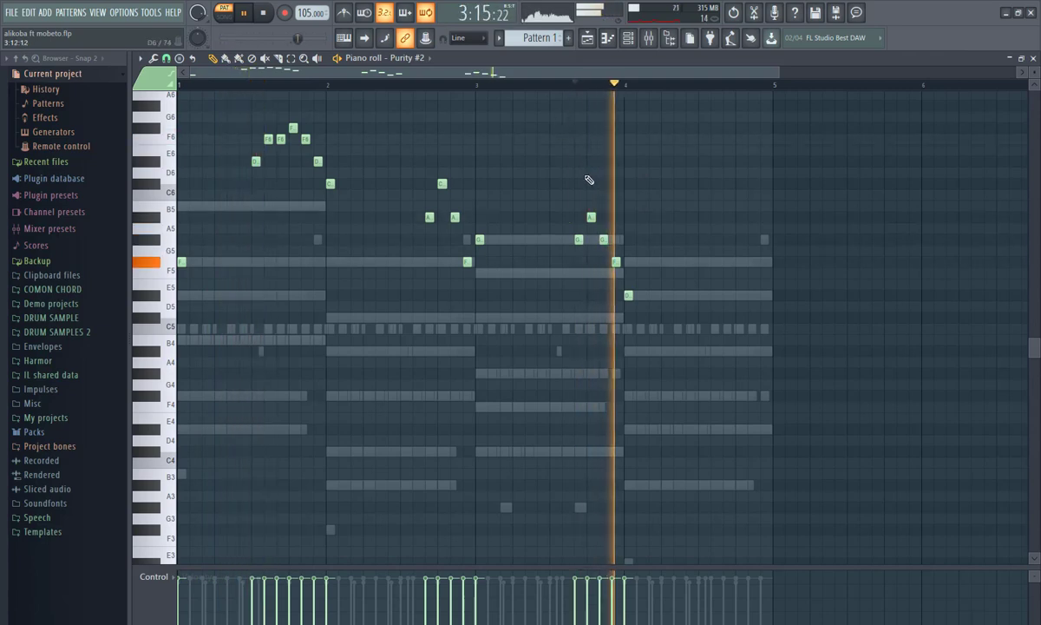
{"action": "key", "text": "space"}
Add short consecutive A#5, C#6, A#5, B5, A#5 and G#5 notes closing bar four, and play the melody from bar one
{"action": "left_click_drag", "start_coordinate": [702, 251], "coordinate": [702, 217]}
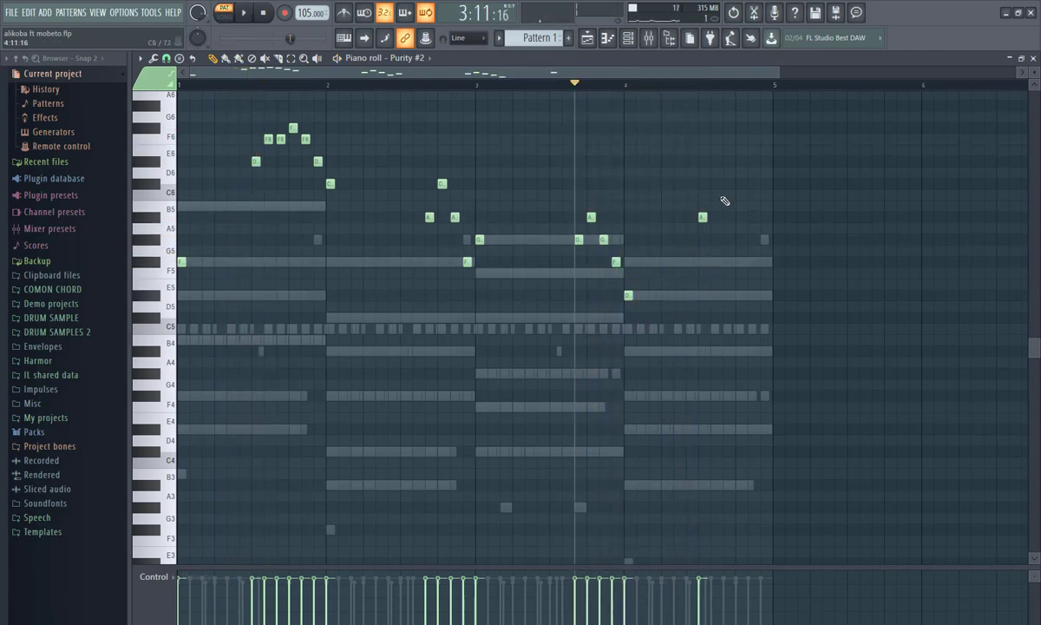
{"action": "left_click", "coordinate": [713, 183]}
{"action": "left_click", "coordinate": [726, 217]}
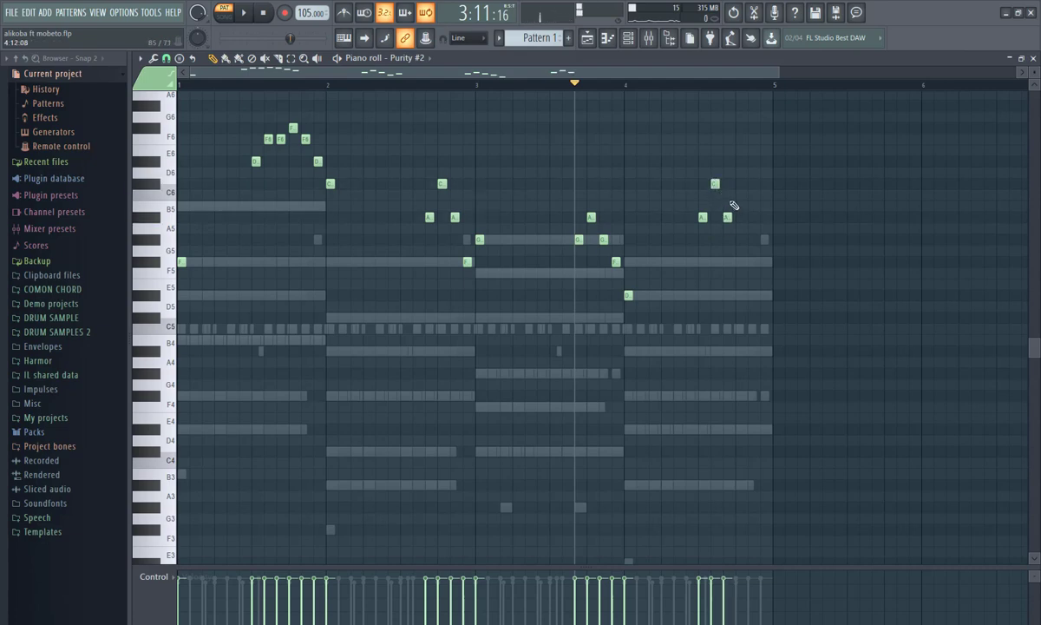
{"action": "left_click", "coordinate": [736, 196]}
{"action": "left_click_drag", "start_coordinate": [735, 202], "coordinate": [738, 215]}
{"action": "left_click", "coordinate": [750, 217]}
{"action": "left_click", "coordinate": [761, 240]}
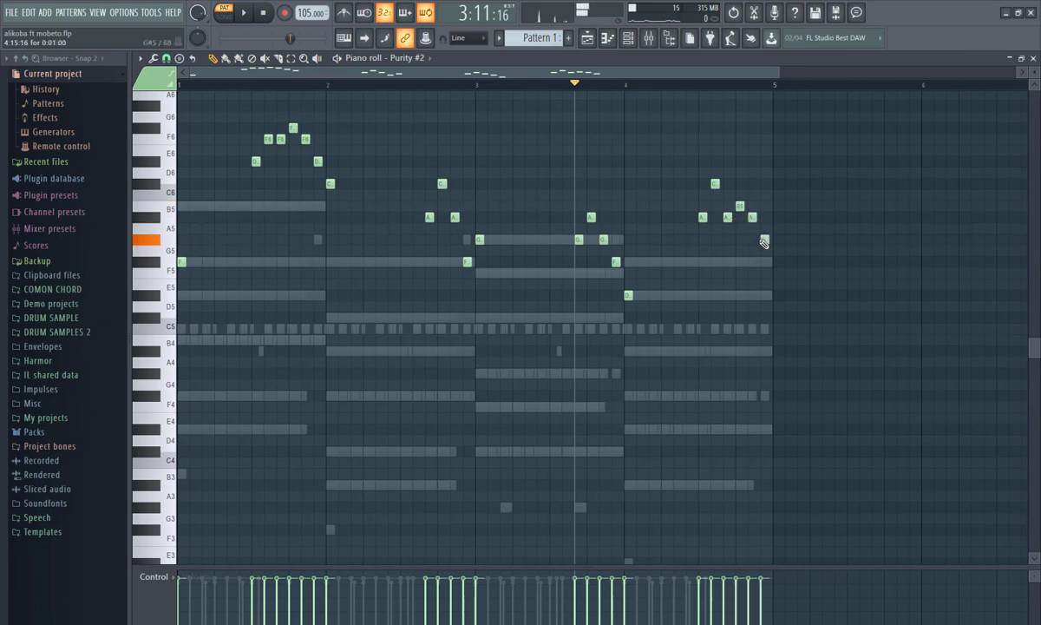
{"action": "left_click", "coordinate": [153, 265]}
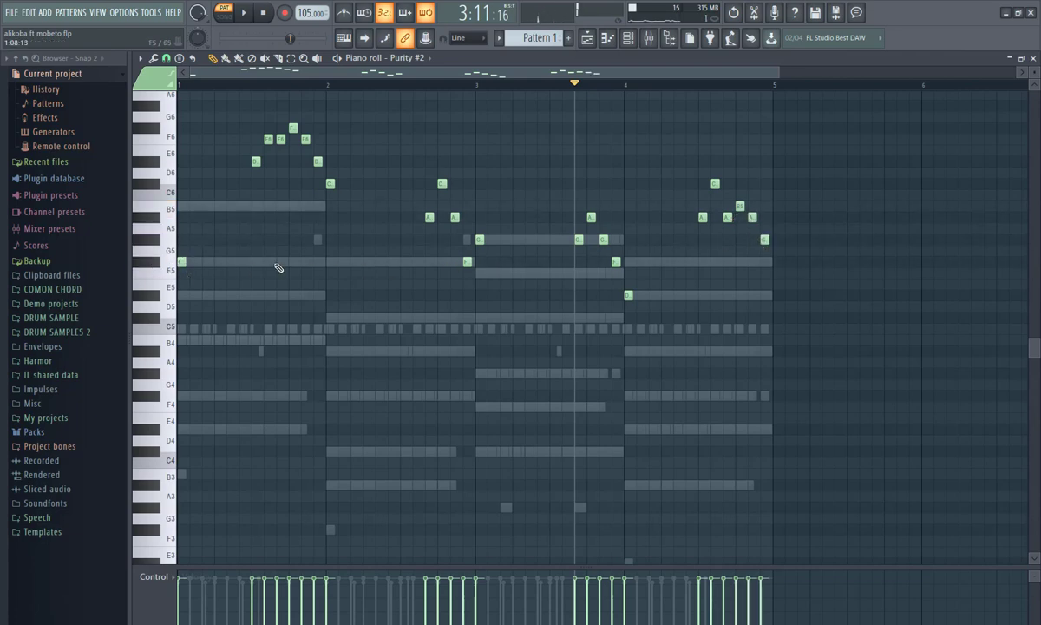
{"action": "key", "text": "space"}
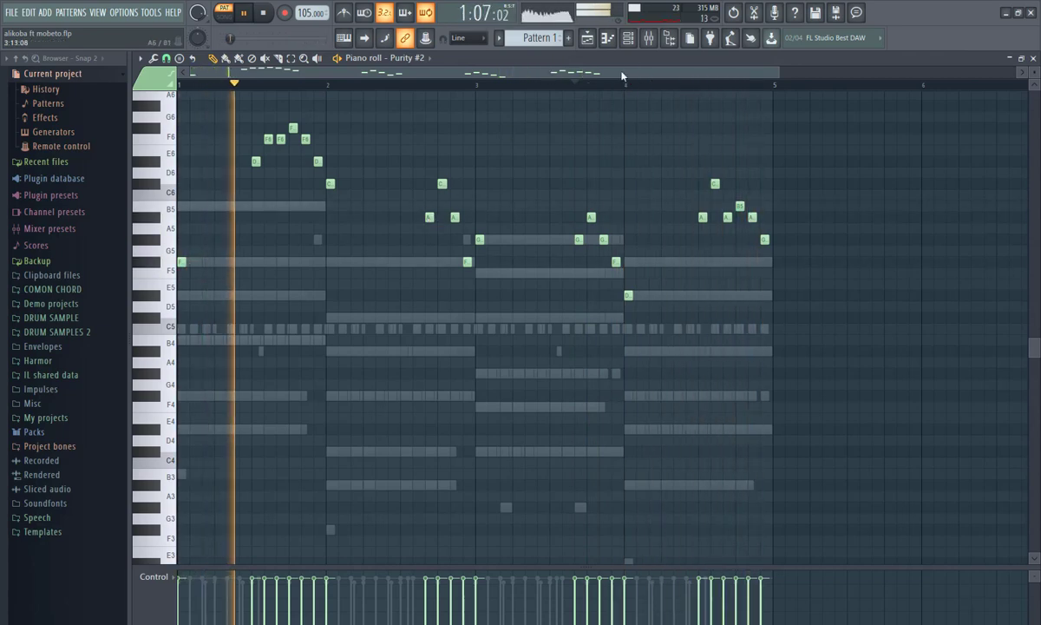
Open the M1 channel's piano roll and place short B5, F#5 and D#5 notes in the first beat of bar one
{"action": "key", "text": "F6"}
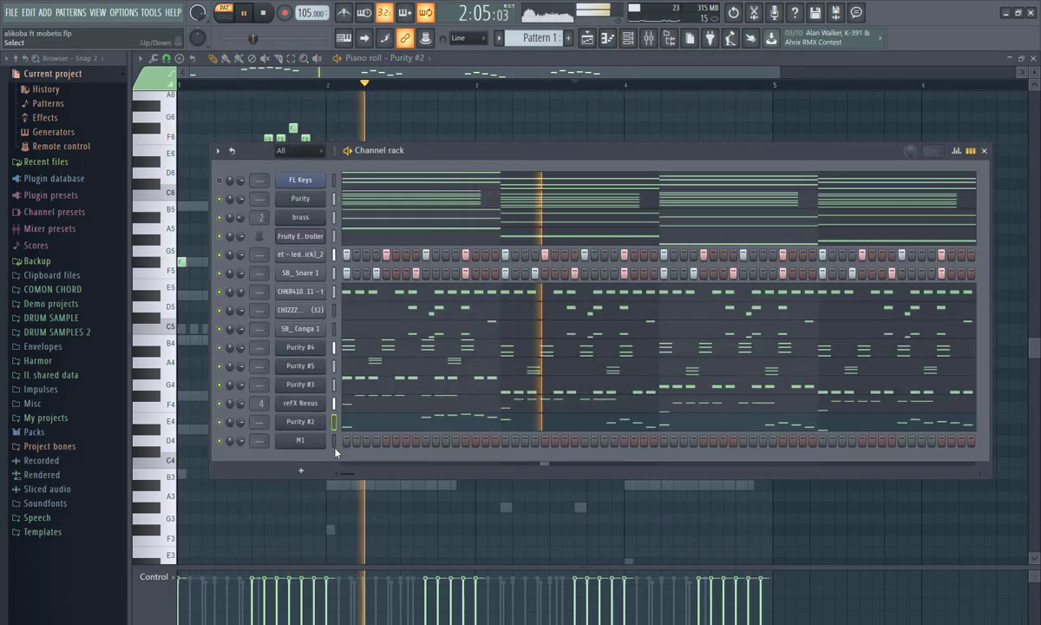
{"action": "key", "text": "space"}
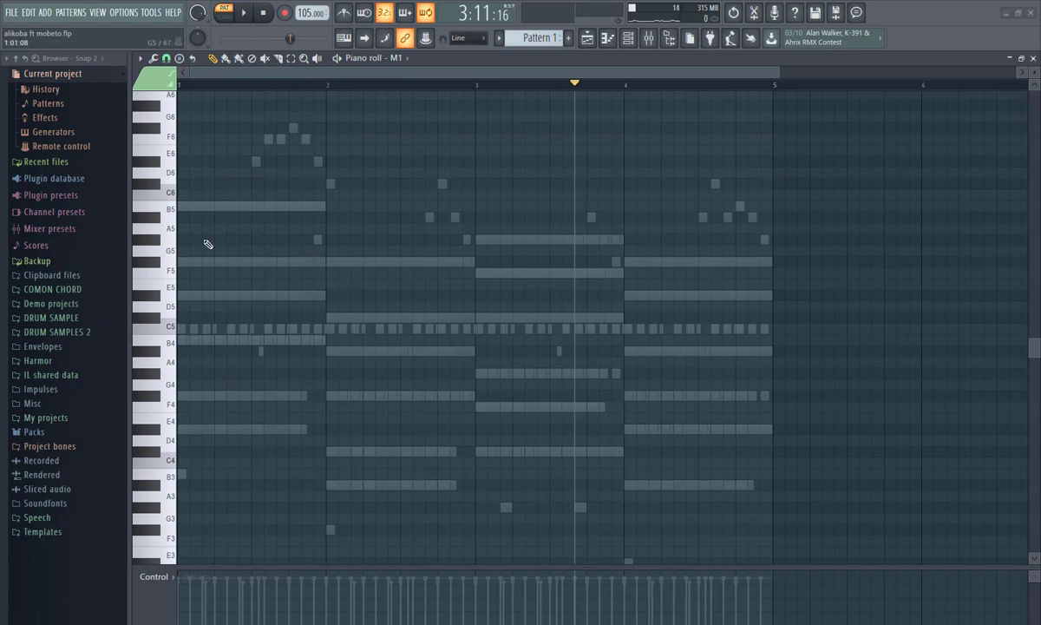
{"action": "left_click", "coordinate": [172, 214]}
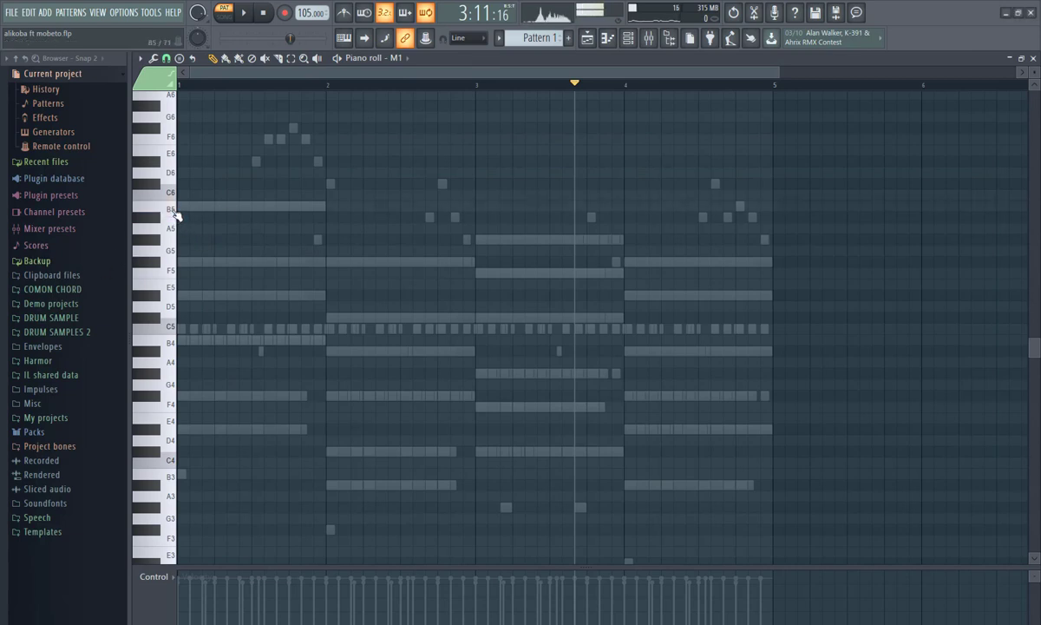
{"action": "left_click", "coordinate": [190, 206]}
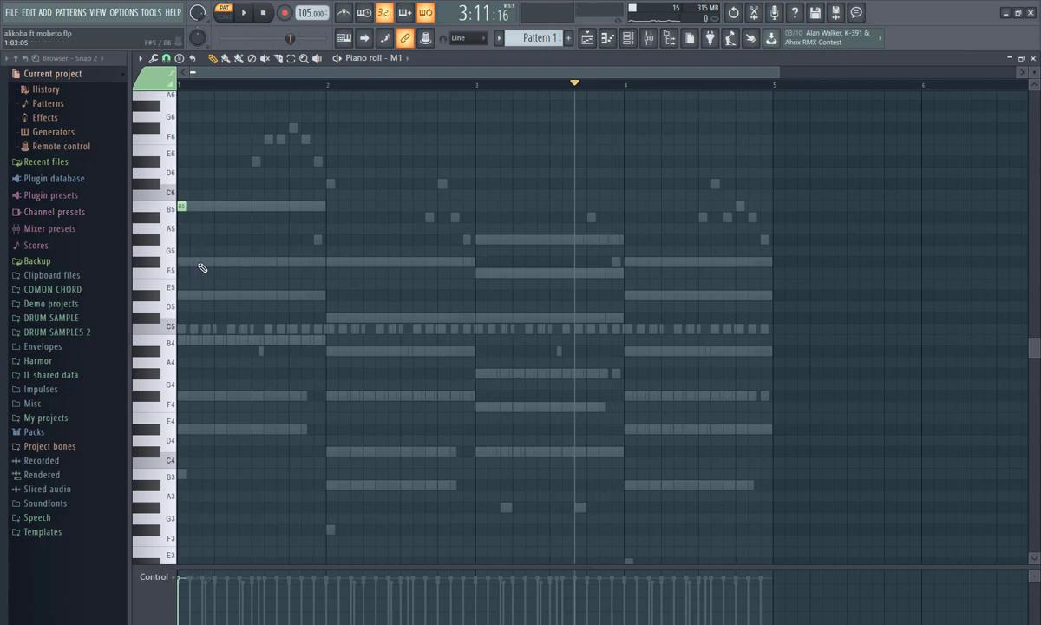
{"action": "left_click", "coordinate": [205, 266]}
{"action": "left_click", "coordinate": [160, 302]}
{"action": "left_click", "coordinate": [205, 295]}
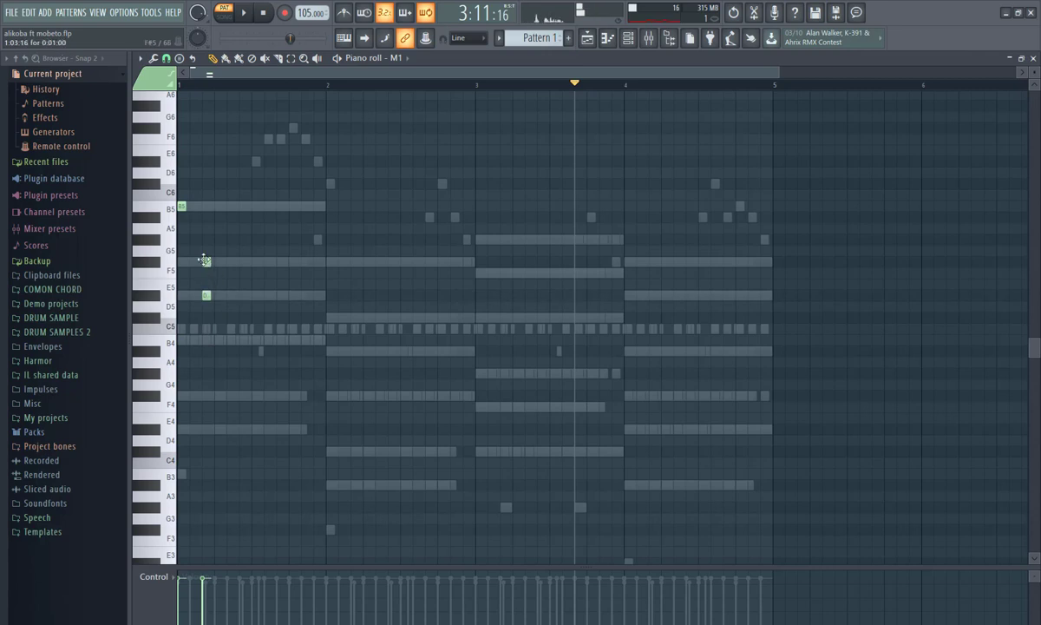
Shift the F#5 note one step earlier, between the B5 and D#5, and audition the opening of the M1 line
{"action": "left_click_drag", "start_coordinate": [203, 260], "coordinate": [190, 261]}
{"action": "key", "text": "space"}
{"action": "key", "text": "space"}
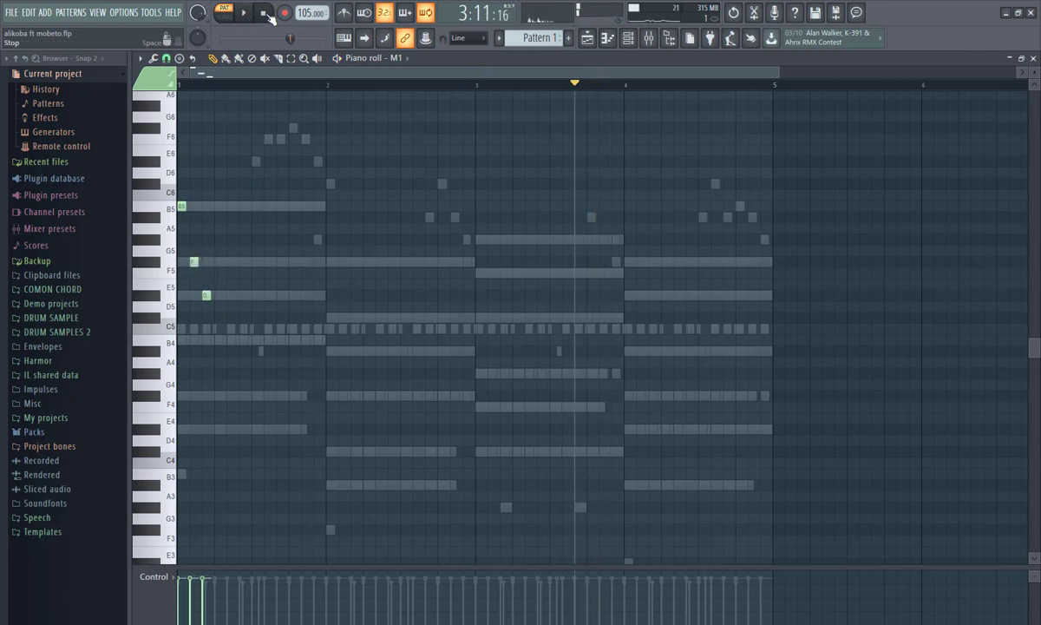
{"action": "key", "text": "space"}
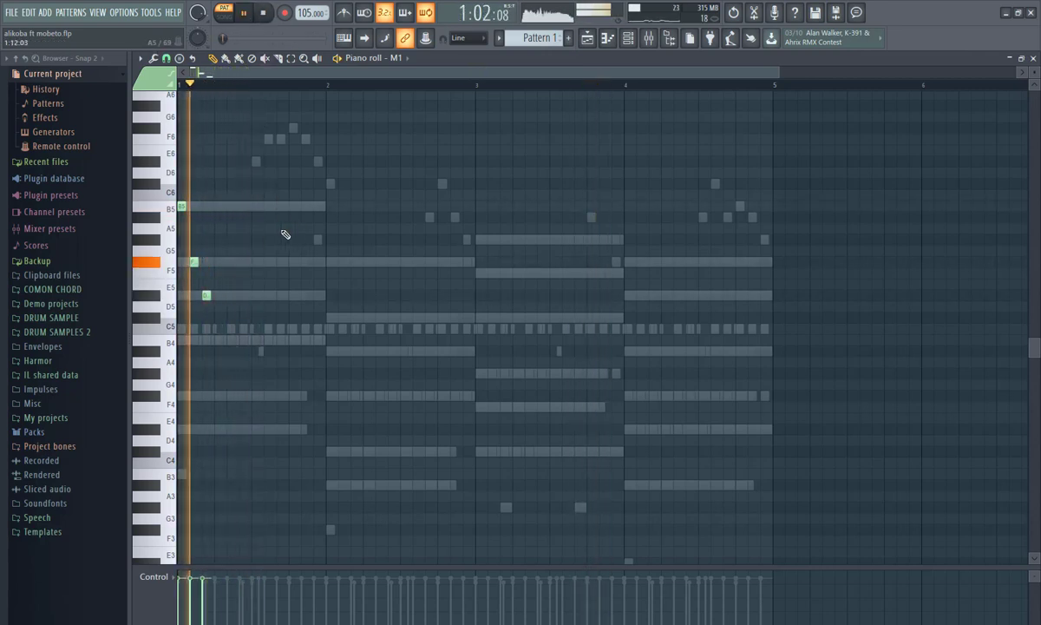
{"action": "key", "text": "space"}
Add short B5, longer A#5, short G#5 and longer A#5 notes closing bar one and a short F#5 starting bar two, and play them
{"action": "left_click", "coordinate": [255, 206]}
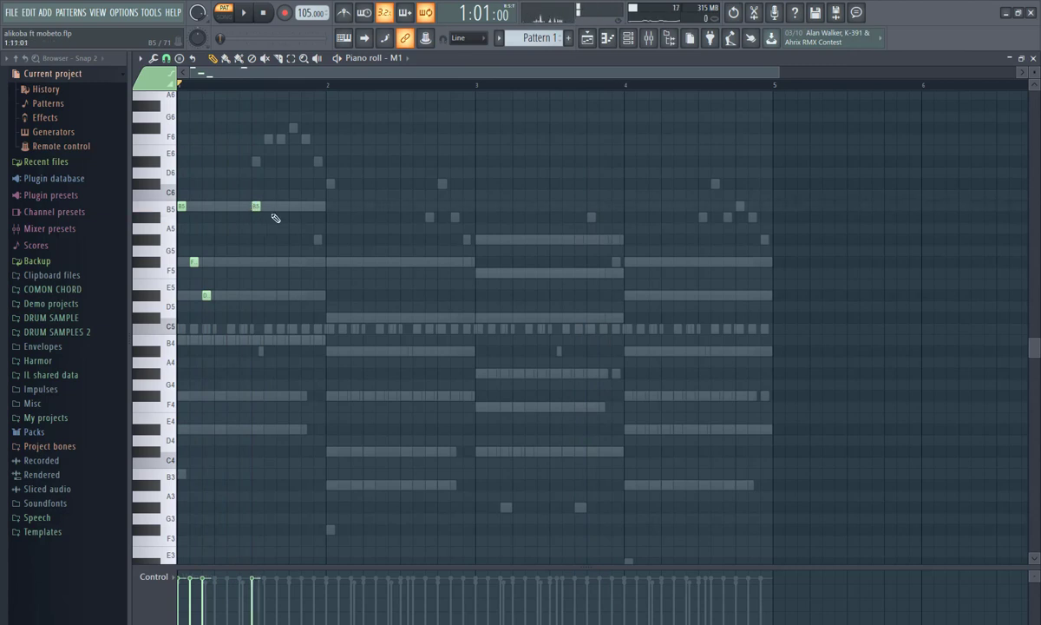
{"action": "left_click", "coordinate": [269, 217]}
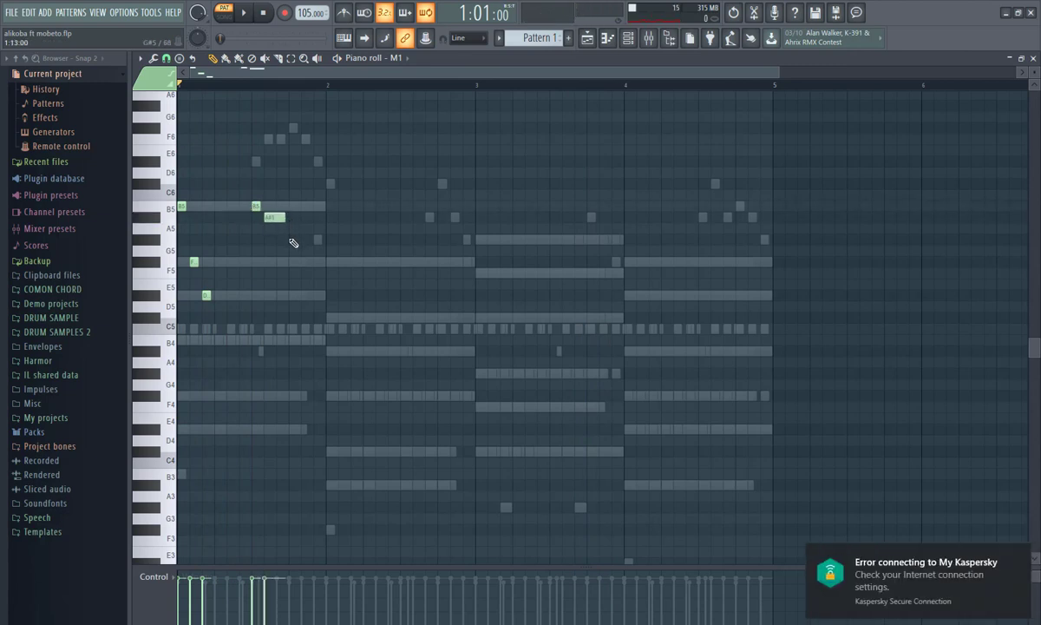
{"action": "left_click", "coordinate": [293, 240]}
{"action": "left_click", "coordinate": [305, 216]}
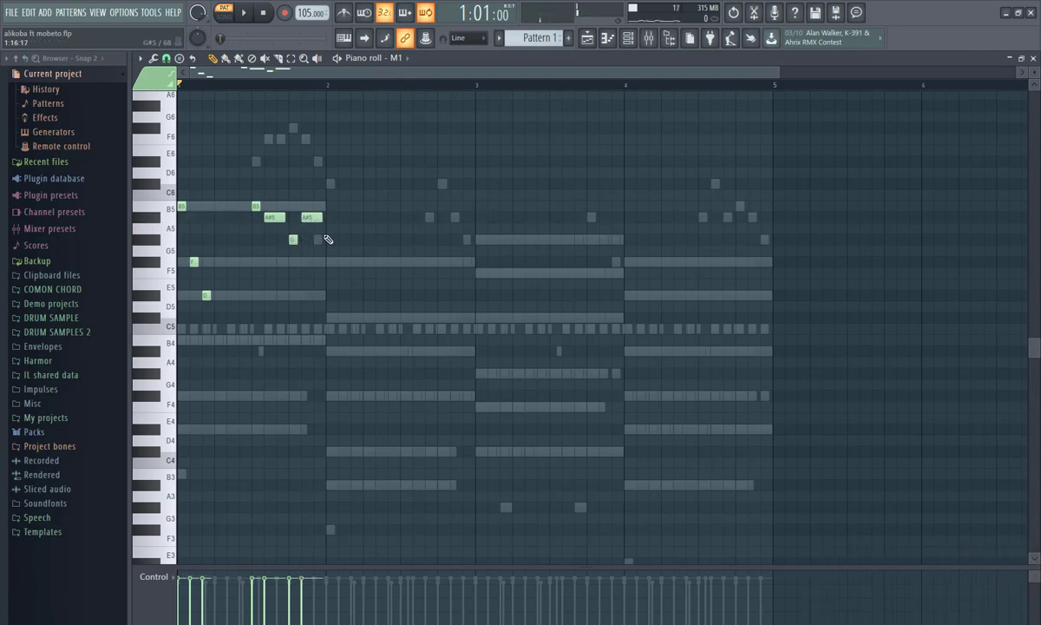
{"action": "left_click", "coordinate": [335, 261]}
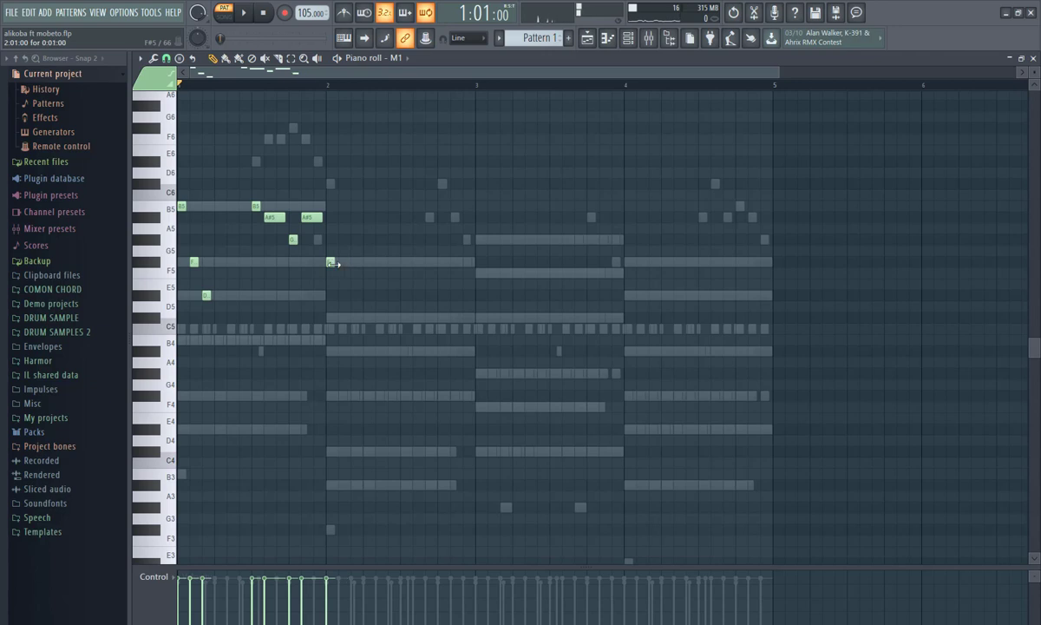
{"action": "key", "text": "space"}
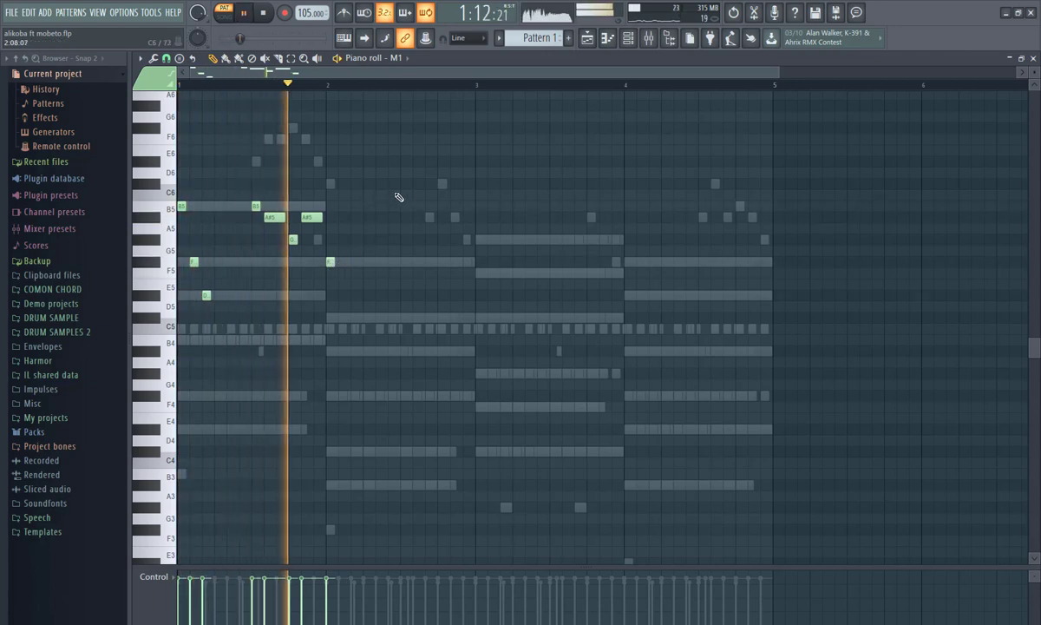
{"action": "key", "text": "space"}
Add a short C#5 right after the F#5 at the start of bar two and audition the line
{"action": "left_click_drag", "start_coordinate": [340, 293], "coordinate": [341, 318]}
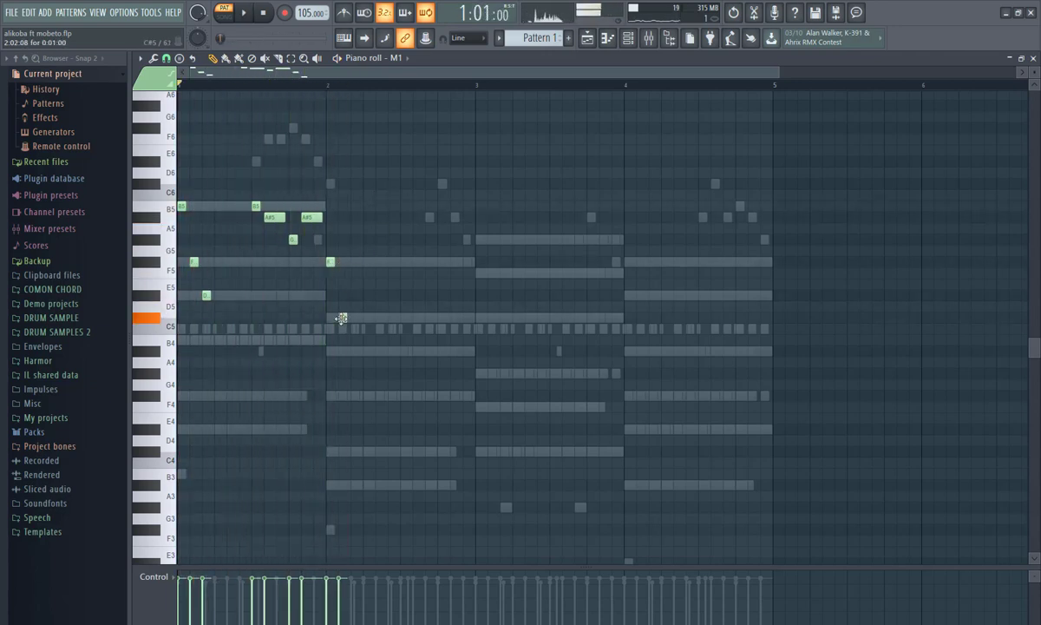
{"action": "key", "text": "space"}
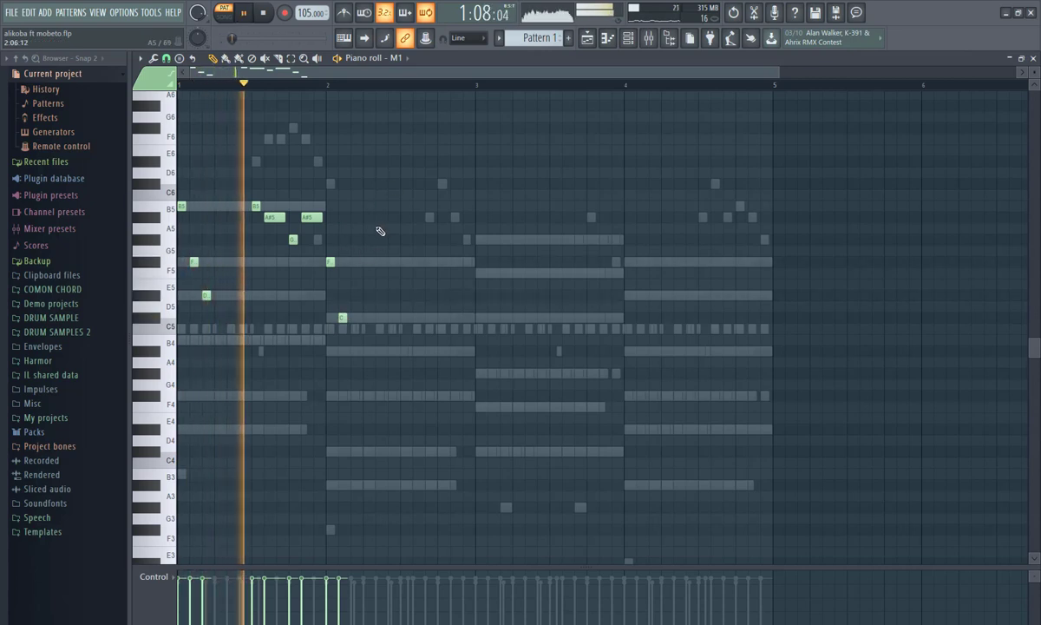
{"action": "key", "text": "space"}
Add short A#5, longer G#5, short F#5 and longer G#5 notes in bar two and a longer F5 starting bar three, and play the pattern
{"action": "left_click", "coordinate": [427, 217]}
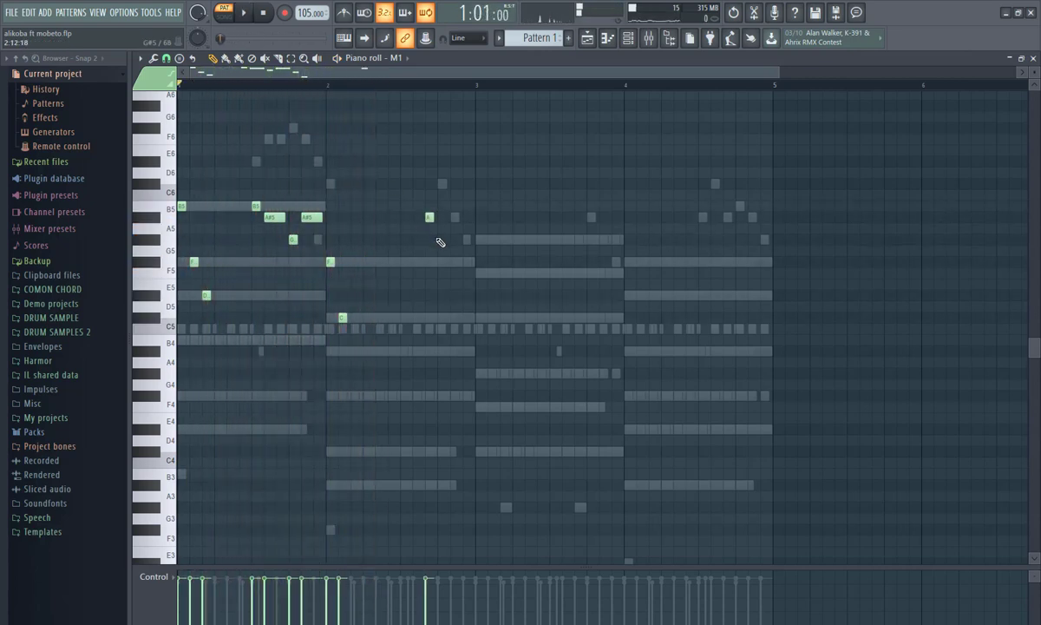
{"action": "left_click_drag", "start_coordinate": [429, 219], "coordinate": [406, 216]}
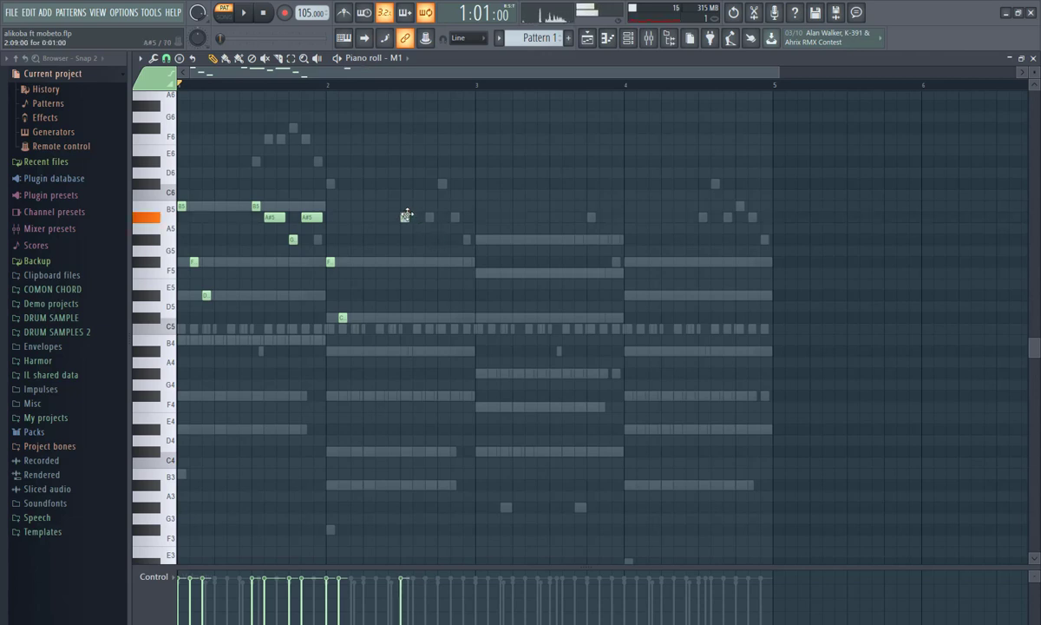
{"action": "left_click", "coordinate": [417, 239]}
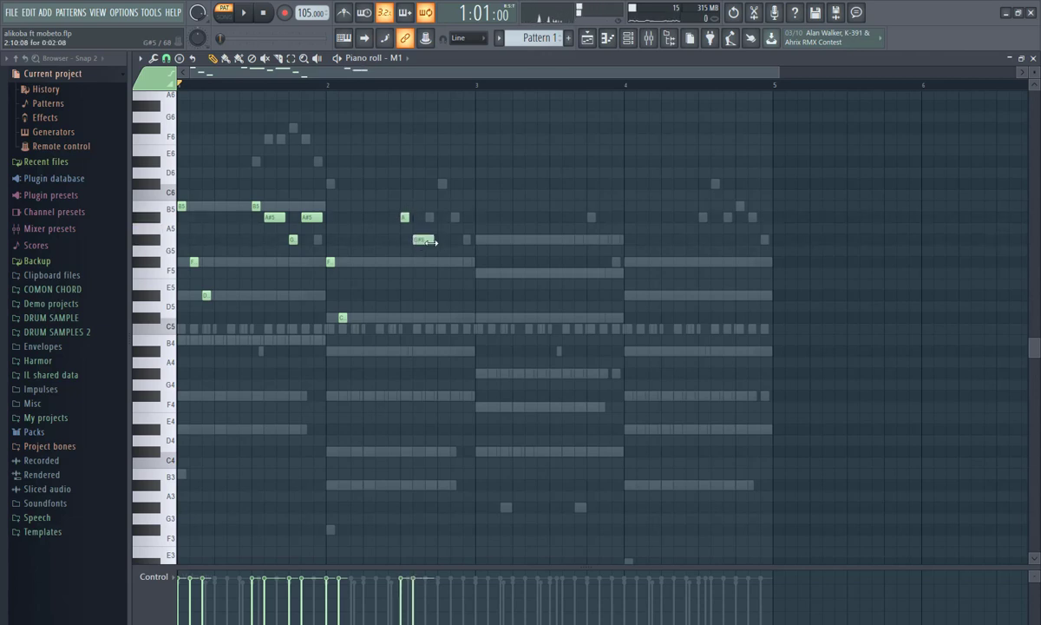
{"action": "left_click", "coordinate": [447, 262]}
{"action": "left_click", "coordinate": [446, 242]}
{"action": "left_click_drag", "start_coordinate": [443, 239], "coordinate": [457, 238]}
{"action": "left_click", "coordinate": [482, 274]}
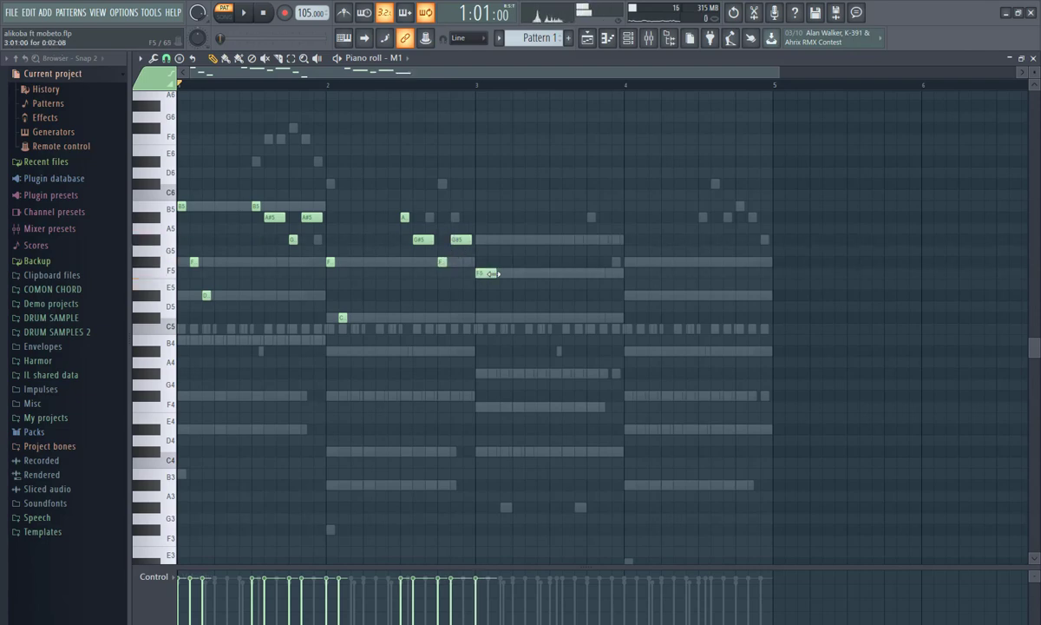
{"action": "key", "text": "space"}
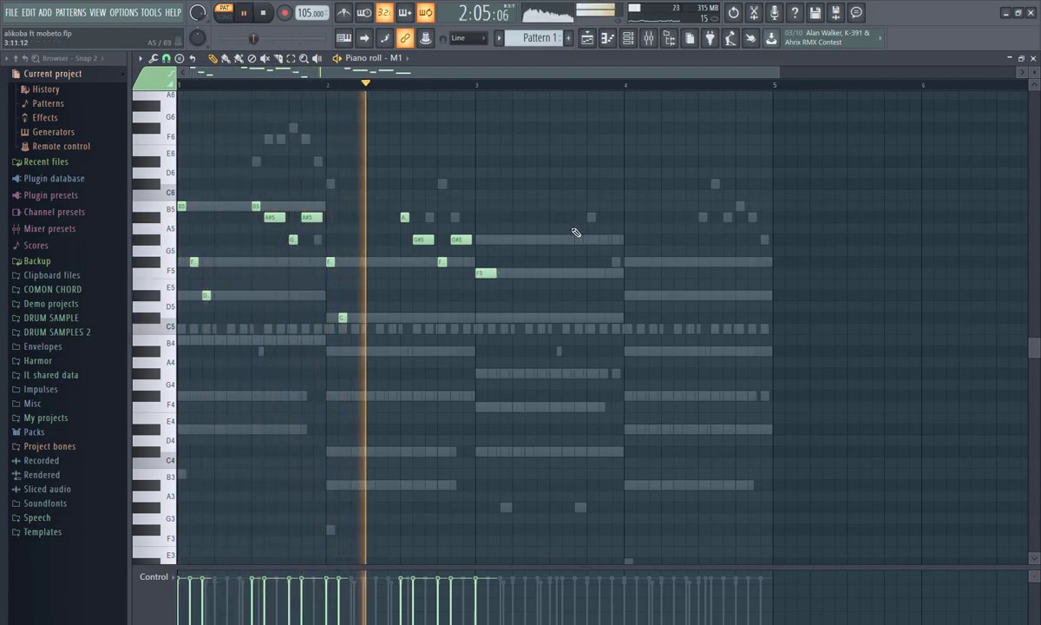
Add short A#5, longer G#5, short F#5 and longer F5 notes closing bar three, and a longer D#5 starting bar four
{"action": "left_click", "coordinate": [572, 216]}
{"action": "left_click_drag", "start_coordinate": [572, 215], "coordinate": [560, 214]}
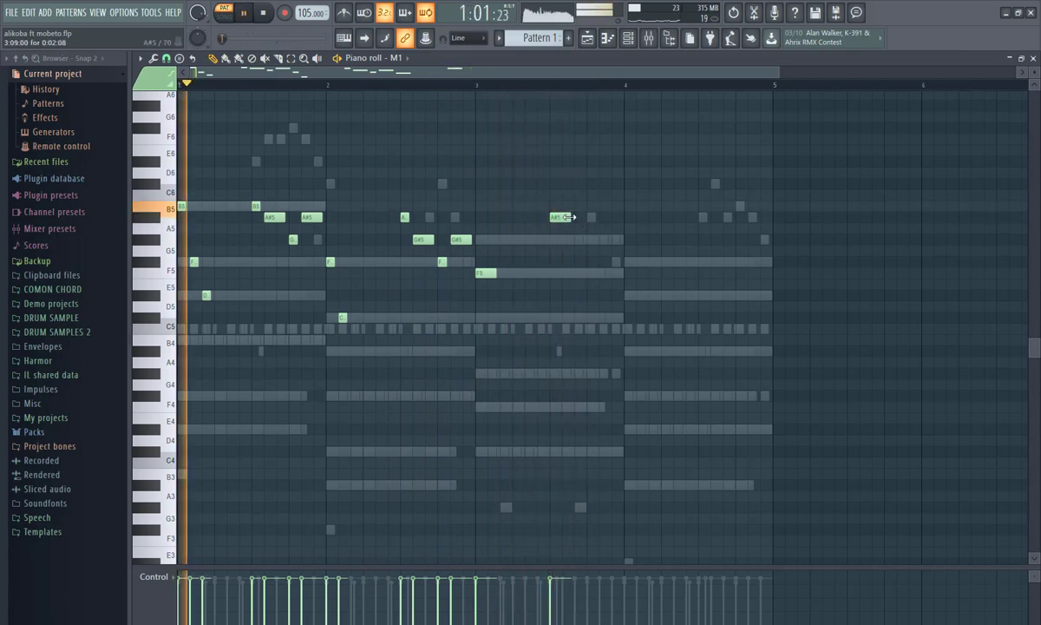
{"action": "left_click_drag", "start_coordinate": [569, 217], "coordinate": [562, 218]}
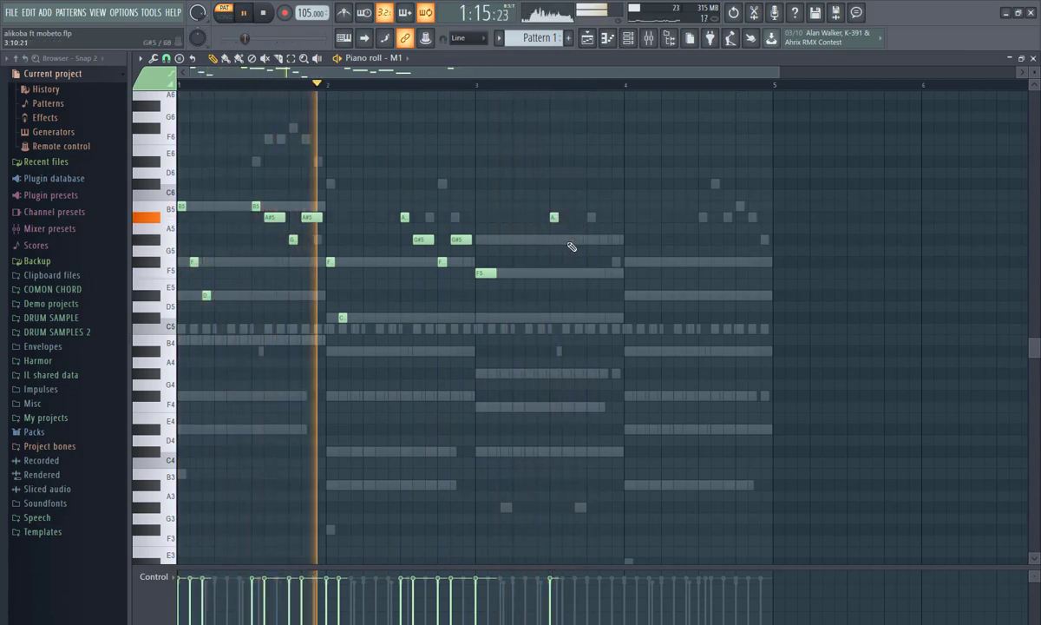
{"action": "left_click", "coordinate": [569, 239]}
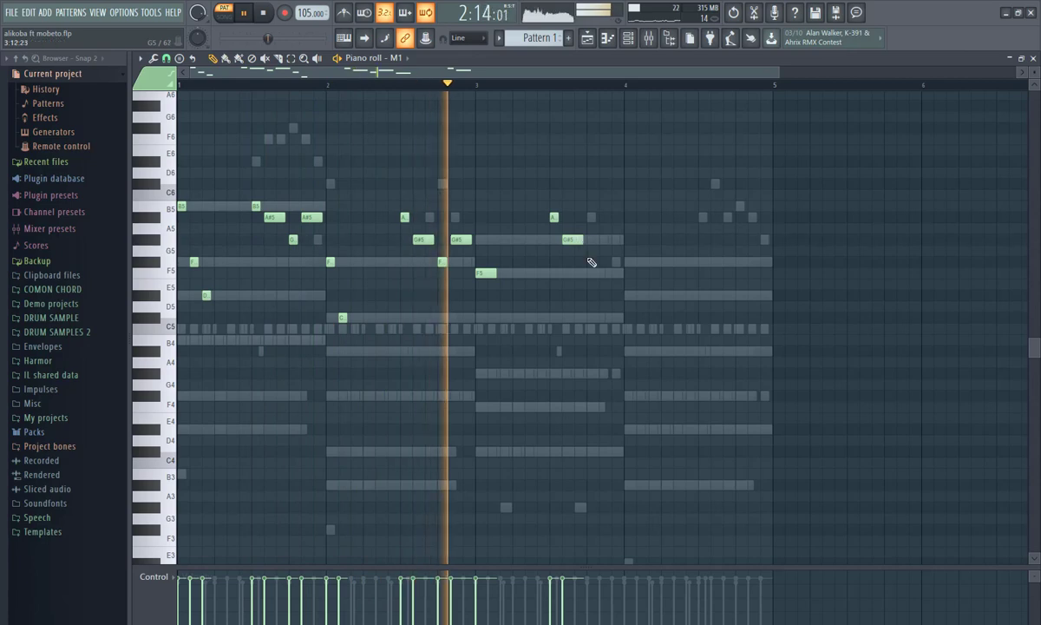
{"action": "left_click", "coordinate": [590, 262]}
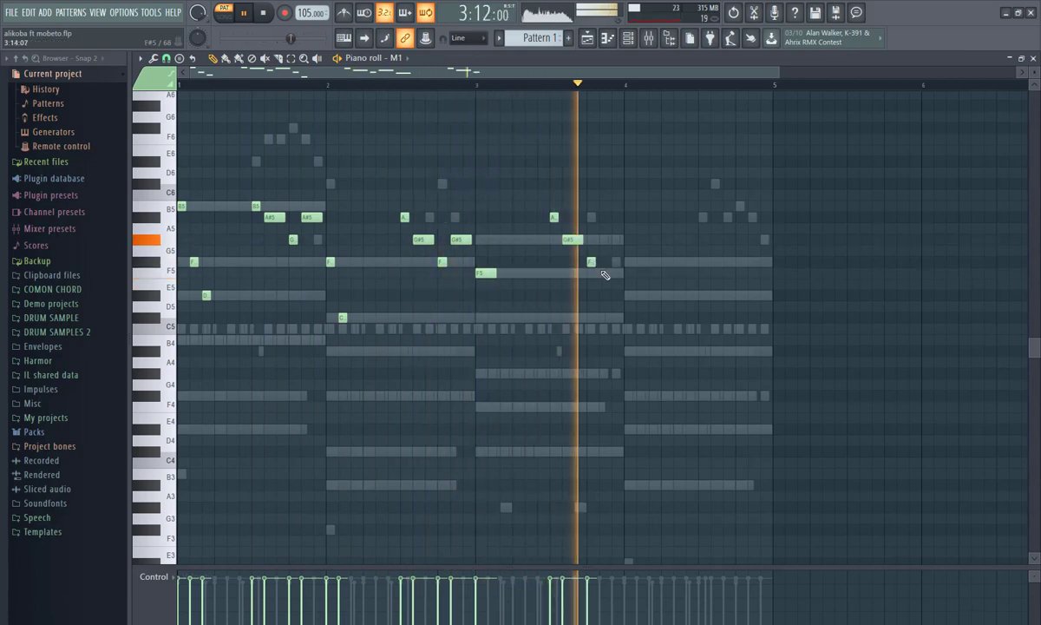
{"action": "key", "text": "space"}
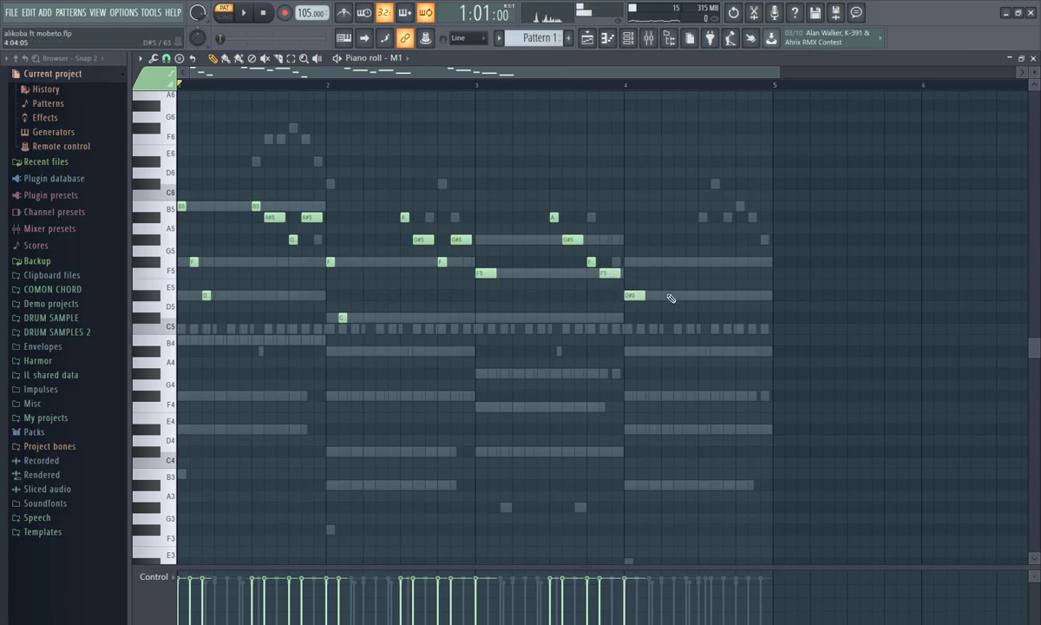
Play the pattern and add short rising D#5, F#5 and A#5 notes at the end of bar four
{"action": "key", "text": "space"}
{"action": "left_click", "coordinate": [739, 295]}
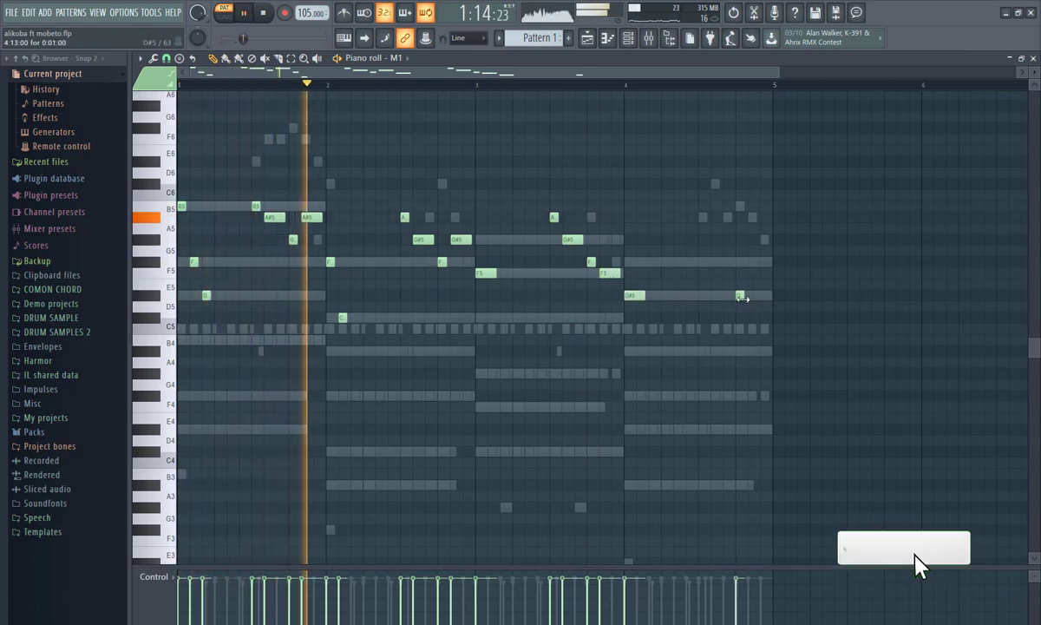
{"action": "left_click", "coordinate": [752, 261]}
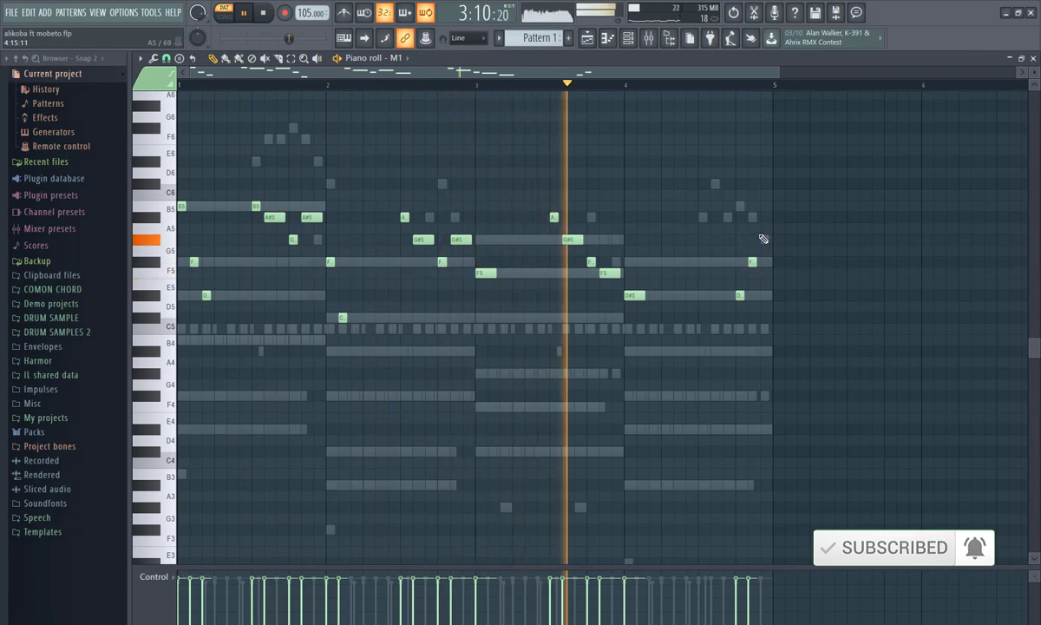
{"action": "left_click", "coordinate": [764, 216]}
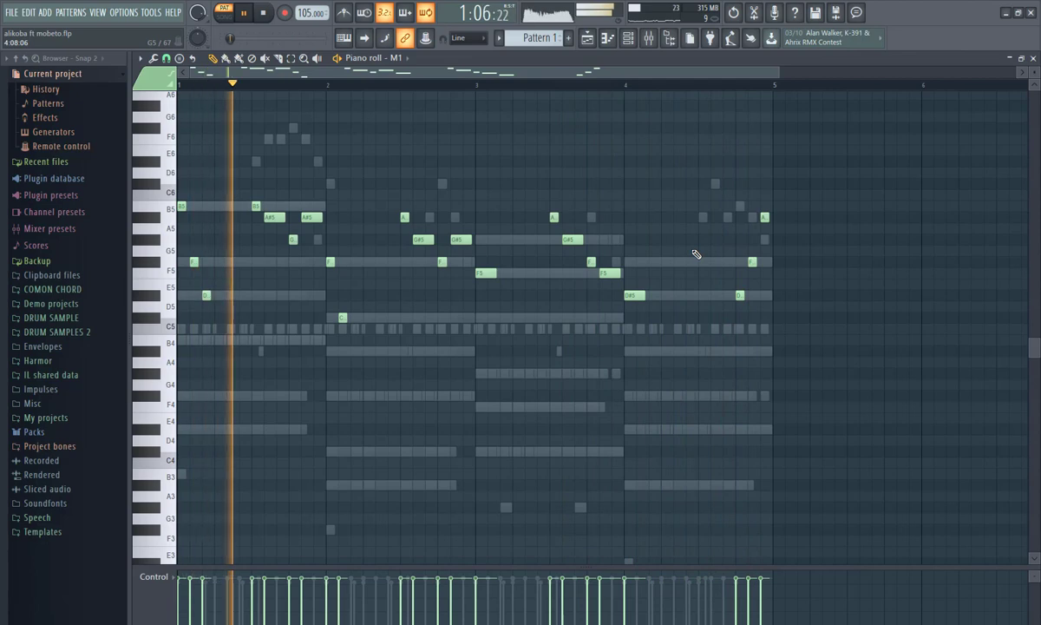
Show the Channel rack over the piano roll, listen to the full pattern with all layers, and stop playback
{"action": "left_click", "coordinate": [629, 39]}
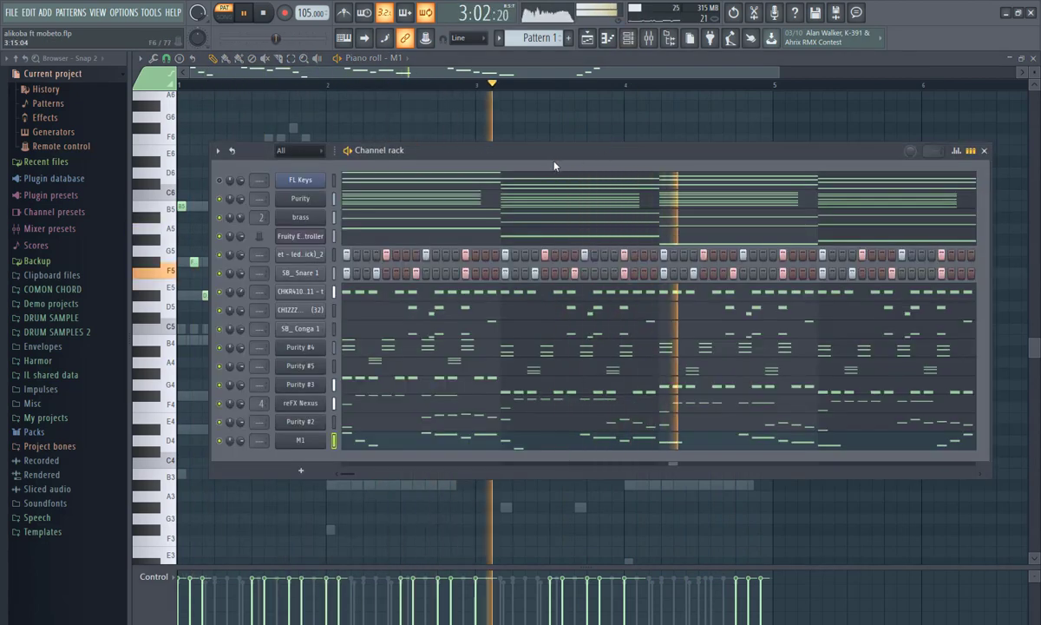
{"action": "left_click_drag", "start_coordinate": [554, 165], "coordinate": [526, 146]}
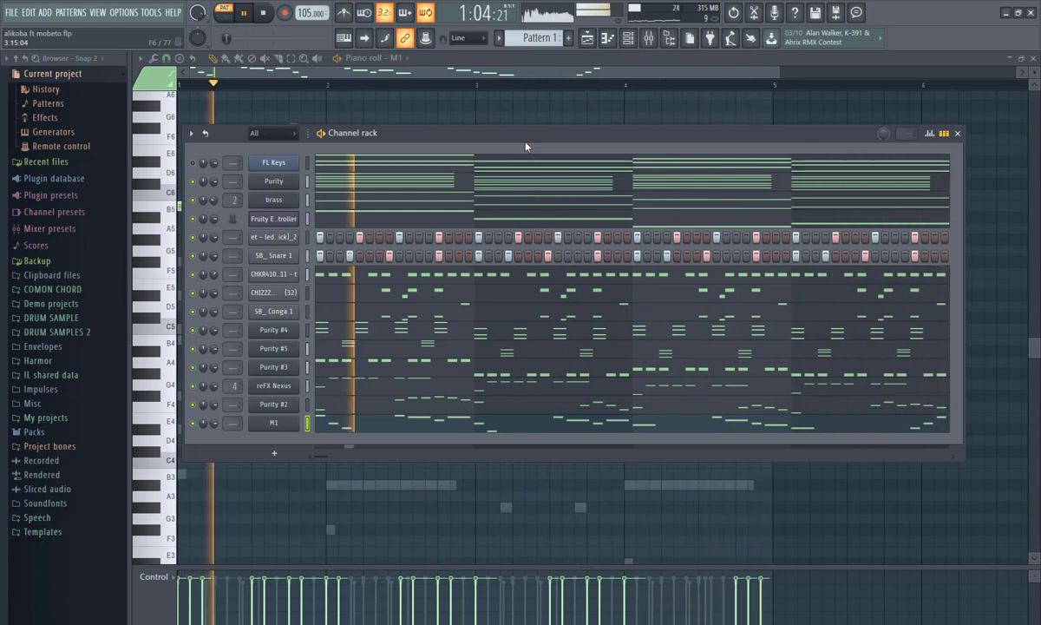
{"action": "key", "text": "space"}
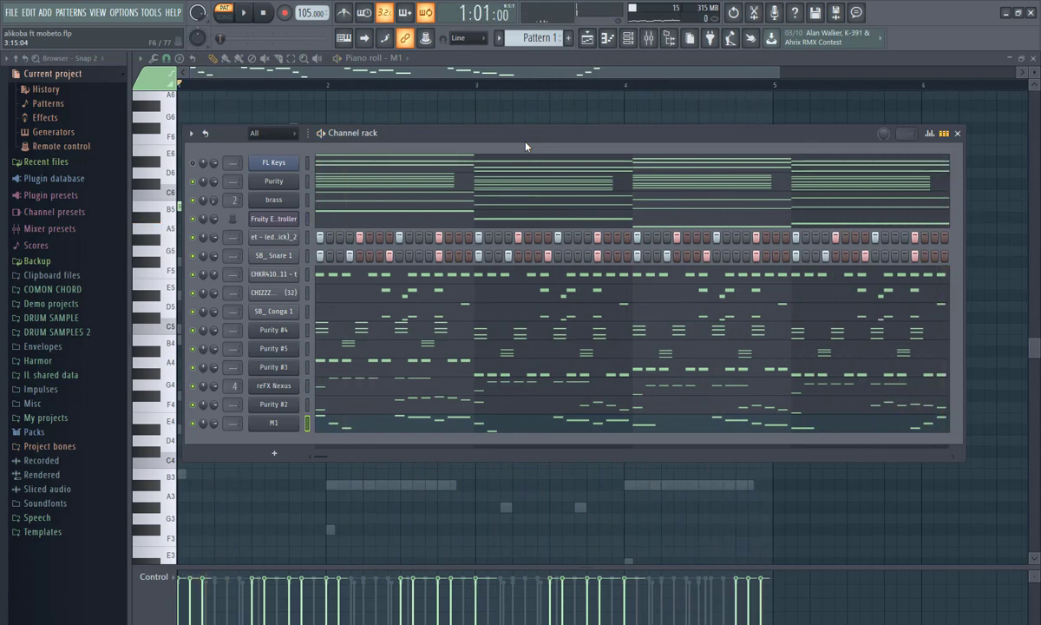